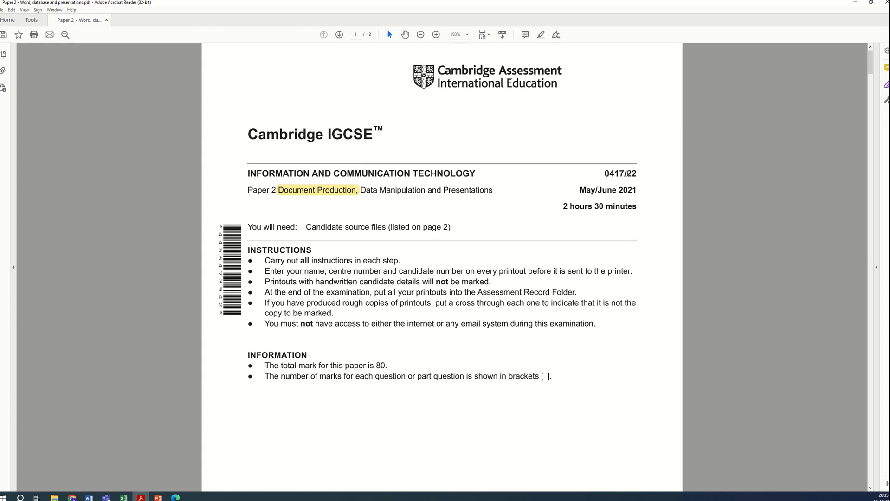
Step: Read the exam paper's source file list and the Task 1 and Task 2 instructions
{"action": "left_click_drag", "start_coordinate": [628, 174], "coordinate": [633, 174]}
{"action": "scroll", "coordinate": [527, 304], "scroll_direction": "down", "scroll_amount": 10}
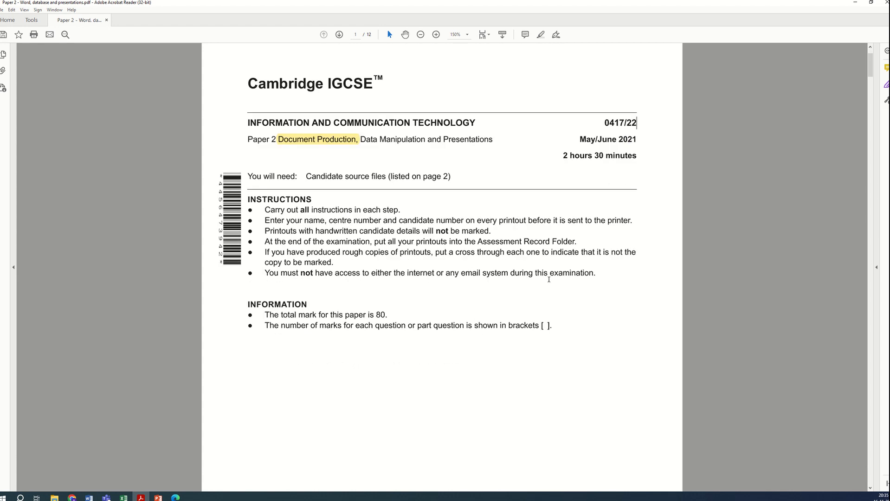
{"action": "scroll", "coordinate": [473, 382], "scroll_direction": "down", "scroll_amount": 2}
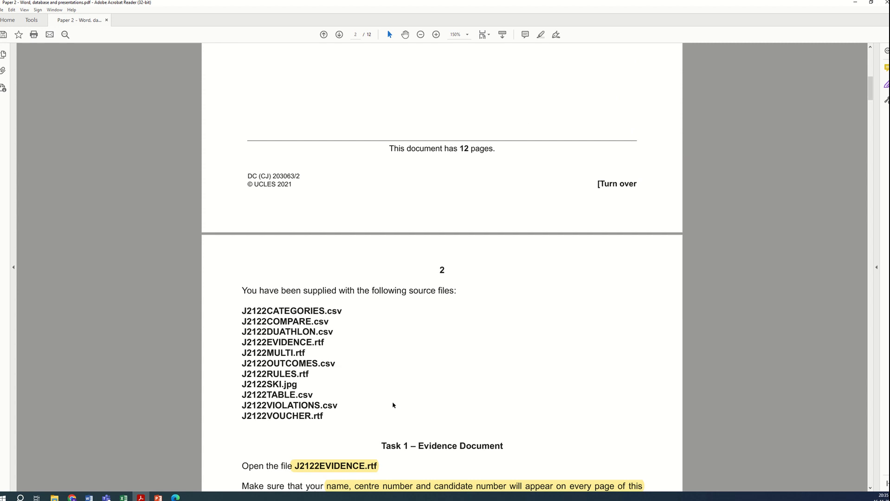
{"action": "scroll", "coordinate": [393, 403], "scroll_direction": "down", "scroll_amount": 2}
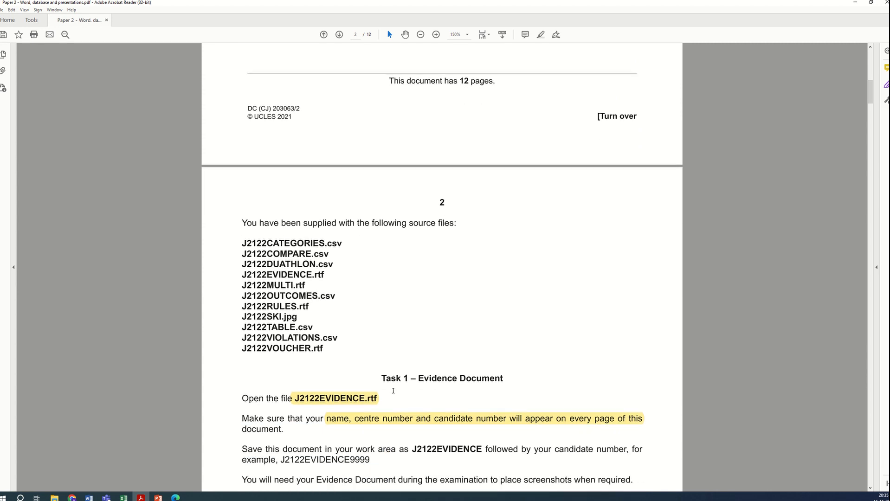
{"action": "scroll", "coordinate": [392, 390], "scroll_direction": "down", "scroll_amount": 2}
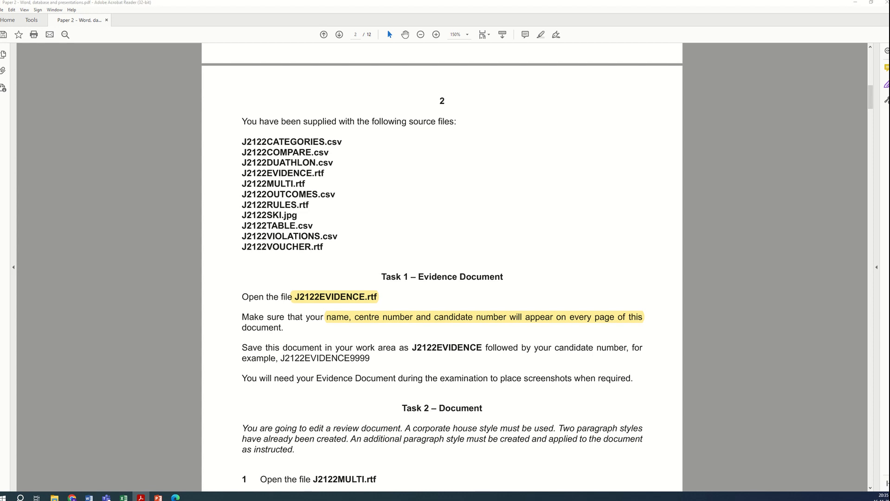
{"action": "key", "text": "alt+Tab"}
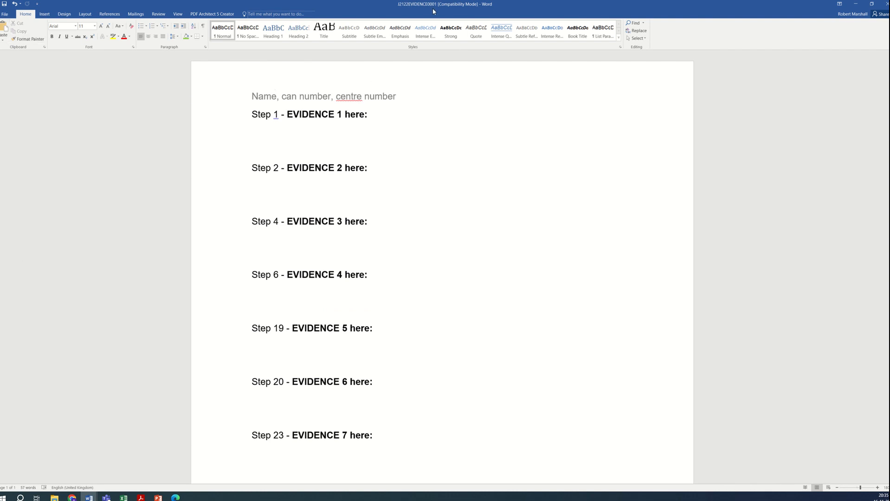
{"action": "left_click", "coordinate": [855, 4]}
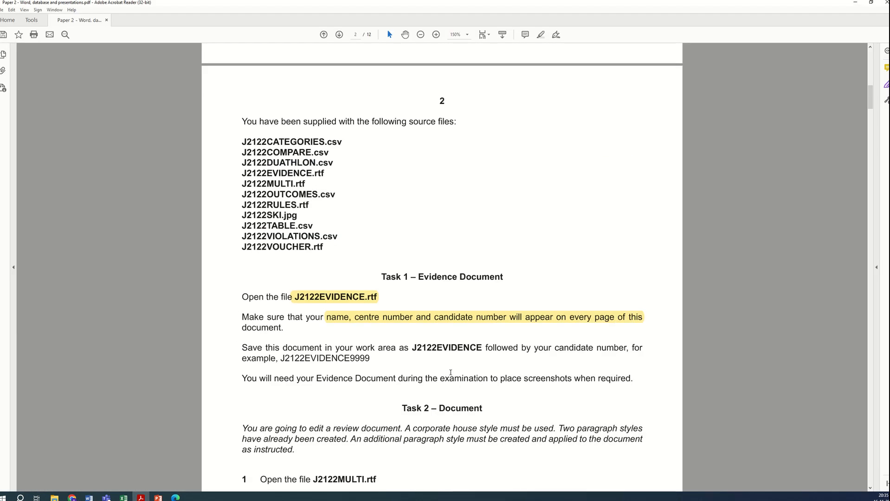
{"action": "scroll", "coordinate": [451, 373], "scroll_direction": "down", "scroll_amount": 9}
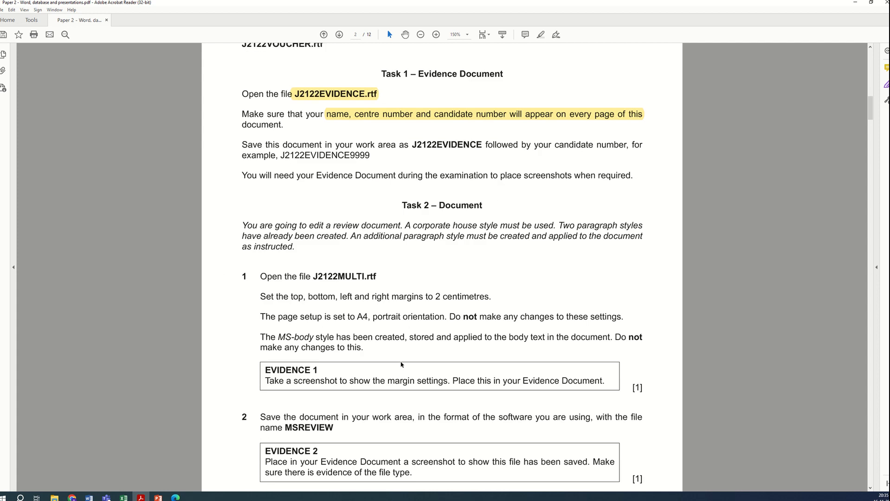
{"action": "scroll", "coordinate": [382, 297], "scroll_direction": "down", "scroll_amount": 1}
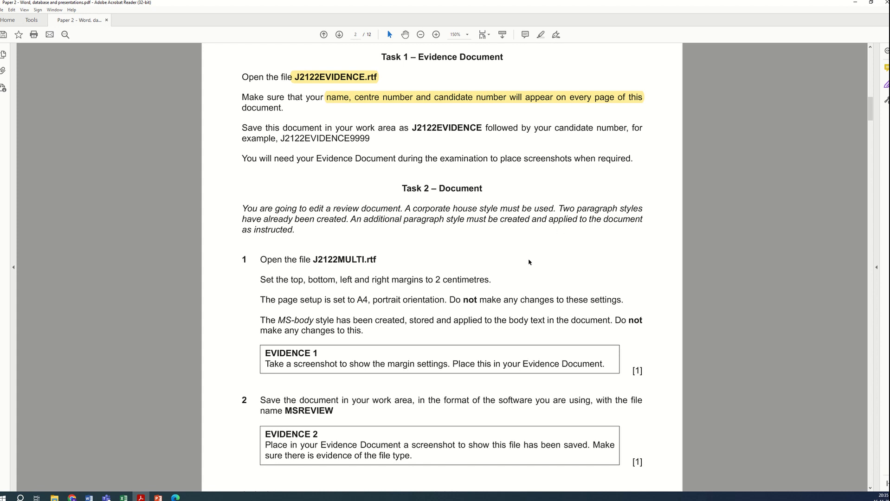
{"action": "scroll", "coordinate": [400, 254], "scroll_direction": "down", "scroll_amount": 1}
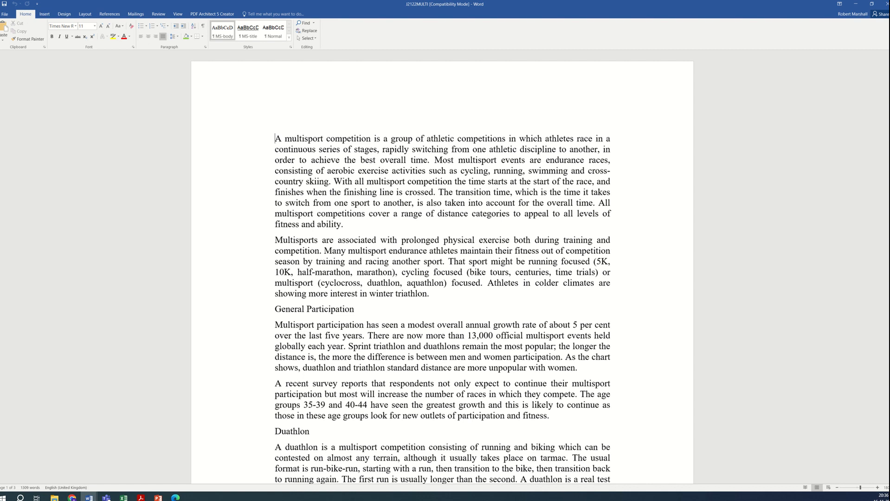
{"action": "mouse_move", "coordinate": [889, 130]}
{"action": "left_mouse_down"}
{"action": "mouse_move", "coordinate": [888, 409]}
{"action": "mouse_move", "coordinate": [888, 130]}
{"action": "left_mouse_up"}
{"action": "key", "text": "alt+Tab"}
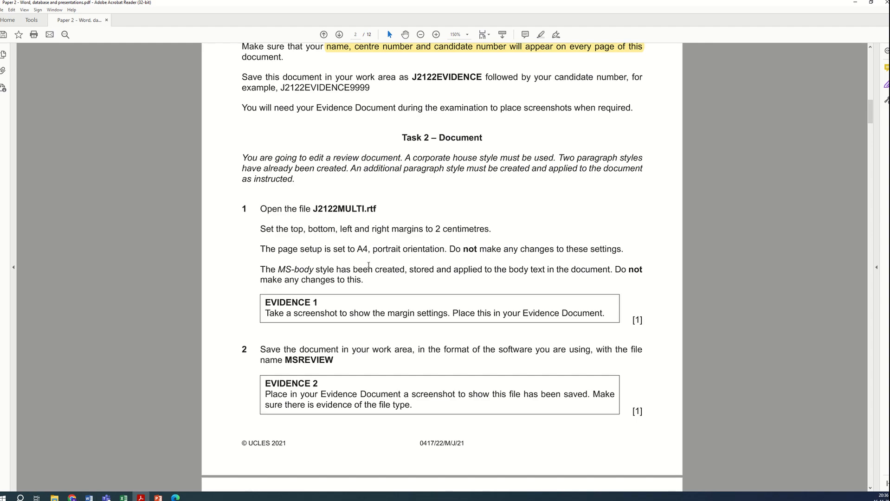
{"action": "left_click_drag", "start_coordinate": [259, 231], "coordinate": [492, 232]}
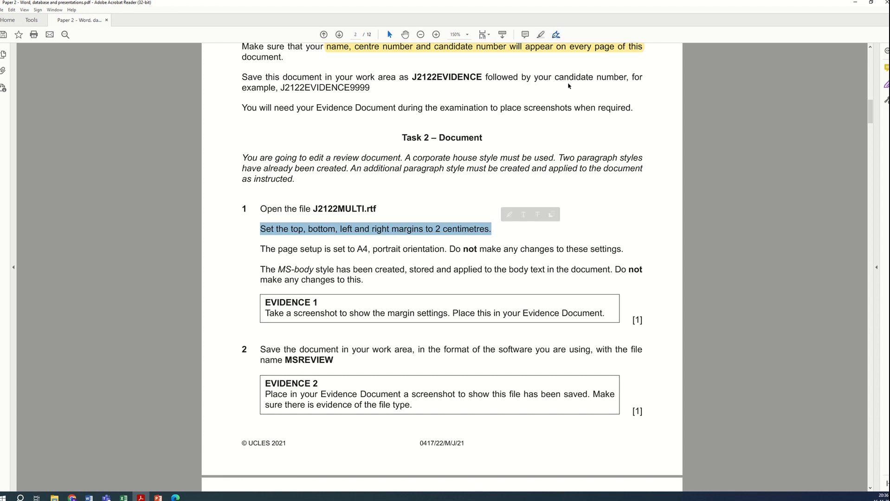
{"action": "left_click", "coordinate": [557, 34]}
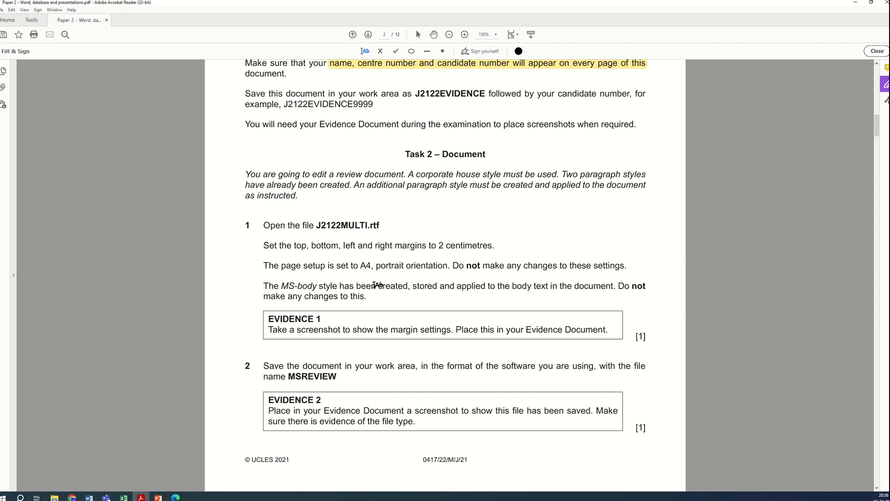
{"action": "left_click", "coordinate": [487, 250]}
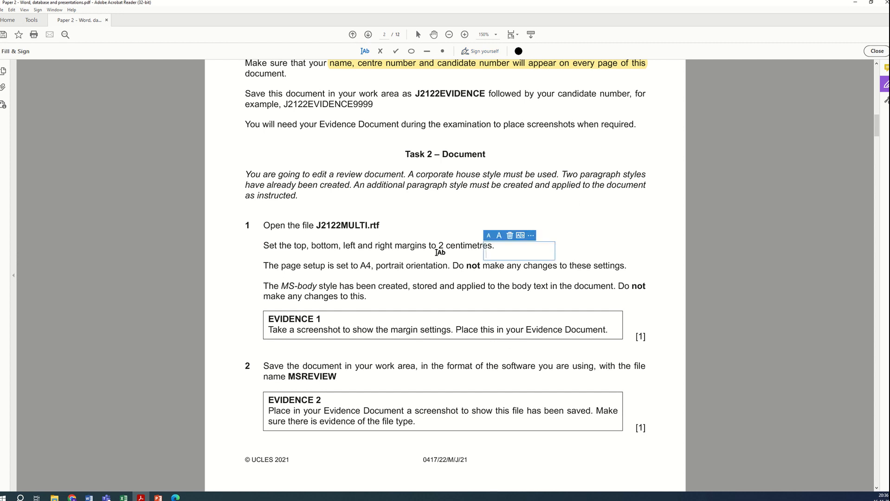
{"action": "left_click", "coordinate": [510, 235]}
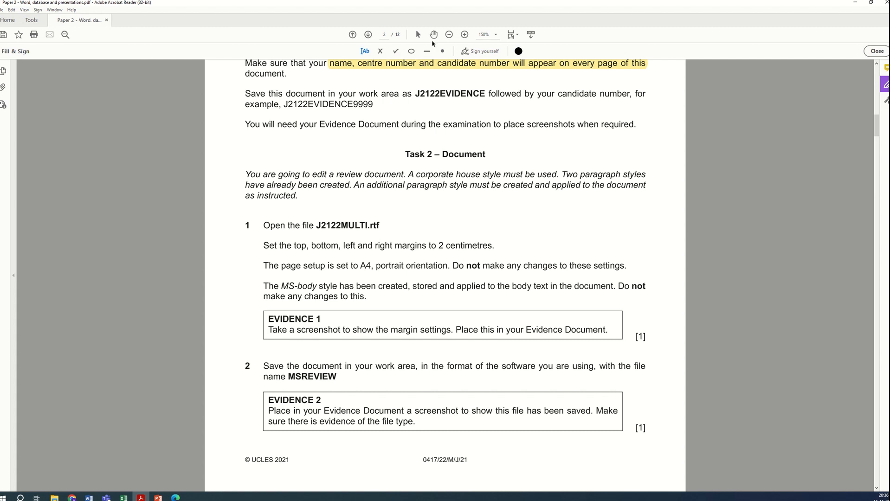
{"action": "left_click", "coordinate": [418, 34]}
Step: Set the top, bottom, left and right page margins of the document to 2 cm
{"action": "left_click", "coordinate": [855, 2]}
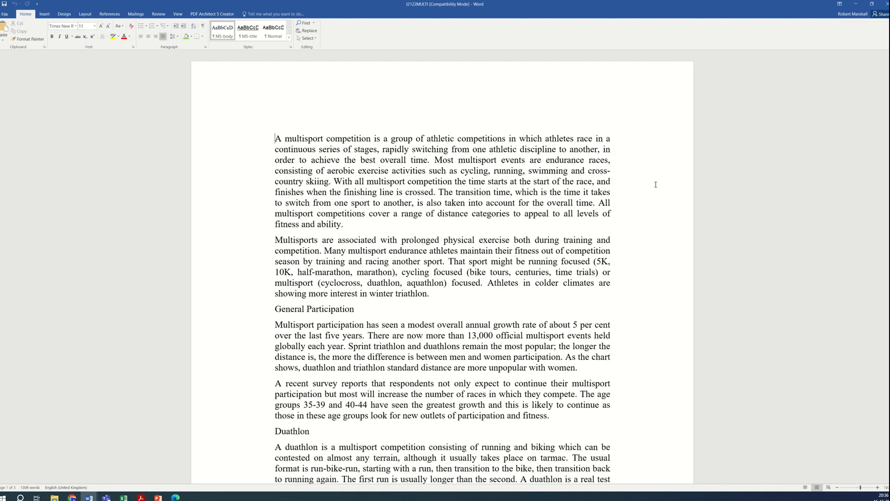
{"action": "left_click", "coordinate": [86, 14]}
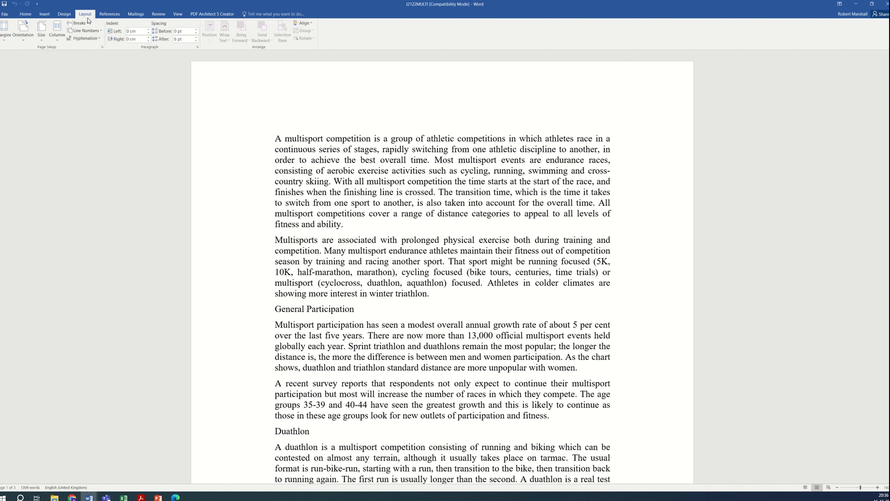
{"action": "left_click", "coordinate": [7, 41]}
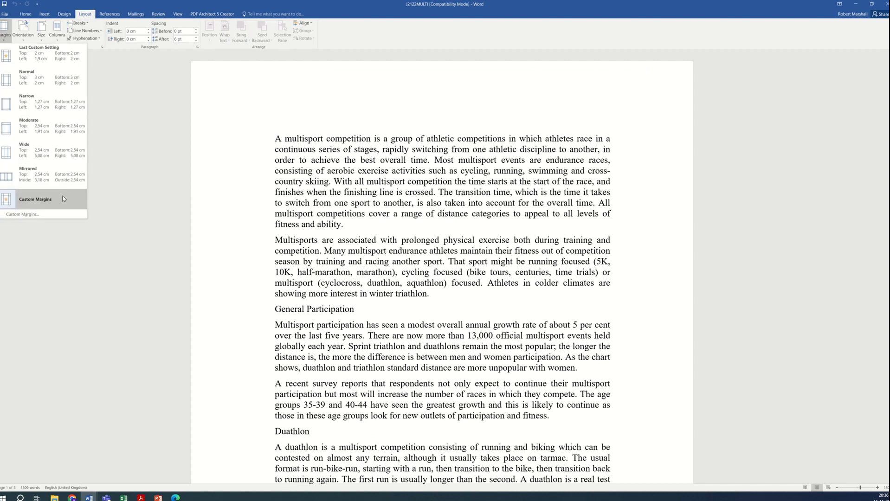
{"action": "left_click", "coordinate": [54, 213]}
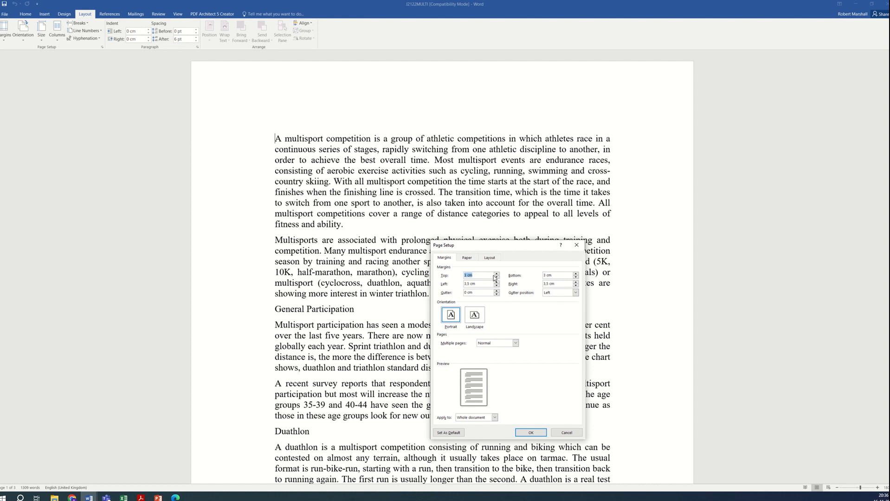
{"action": "type", "text": "2"}
{"action": "key", "text": "Tab"}
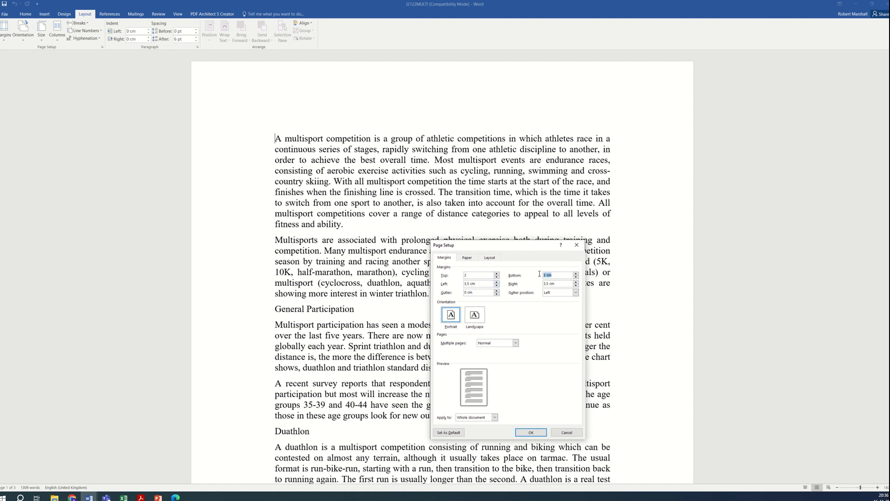
{"action": "type", "text": "2"}
{"action": "key", "text": "Tab"}
{"action": "type", "text": "2"}
{"action": "key", "text": "Tab"}
{"action": "type", "text": "2"}
{"action": "left_click", "coordinate": [527, 433]}
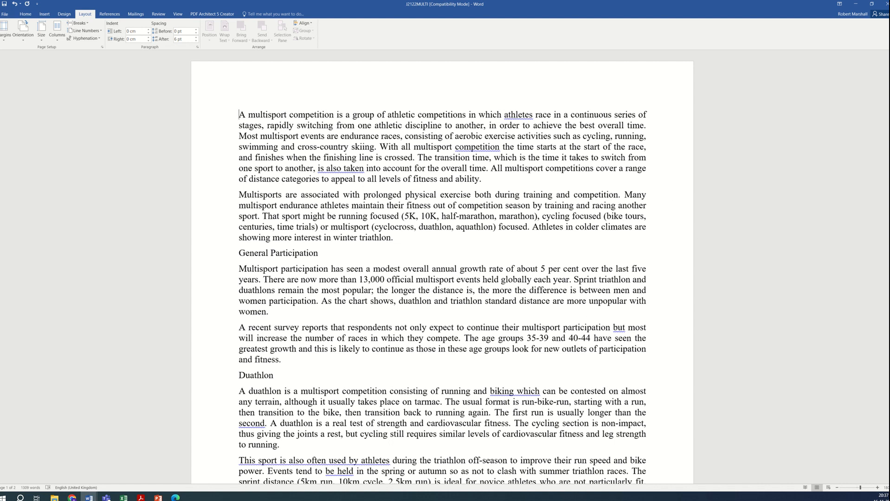
Step: Highlight the instruction text 'bottom, left and right margins to 2 centimetres.' in the exam paper
{"action": "key", "text": "alt+Tab"}
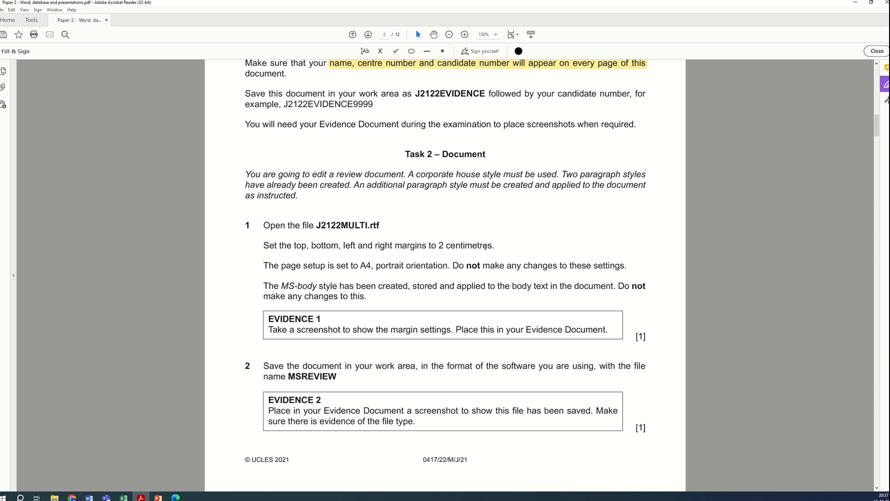
{"action": "left_click_drag", "start_coordinate": [494, 247], "coordinate": [398, 247]}
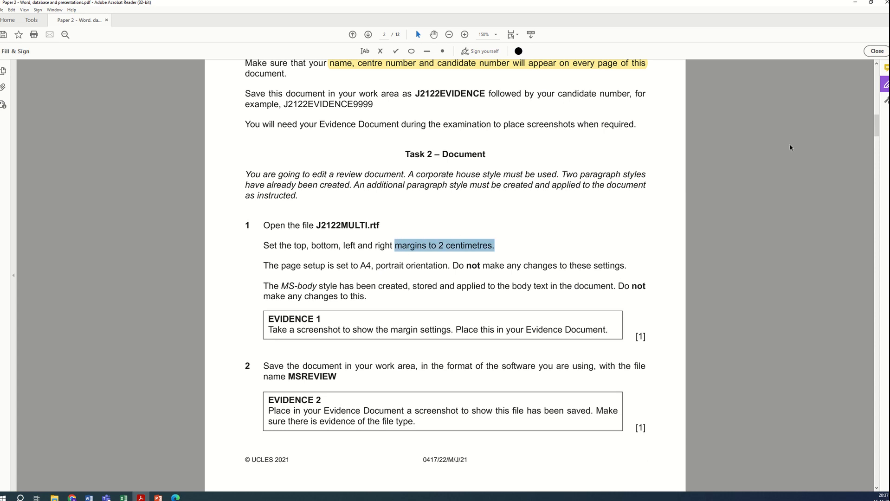
{"action": "left_click", "coordinate": [876, 52]}
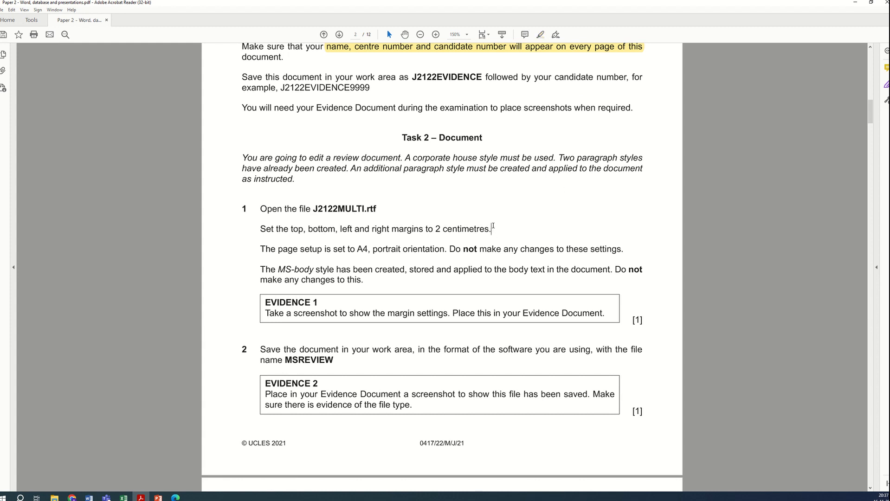
{"action": "left_click_drag", "start_coordinate": [493, 231], "coordinate": [307, 230]}
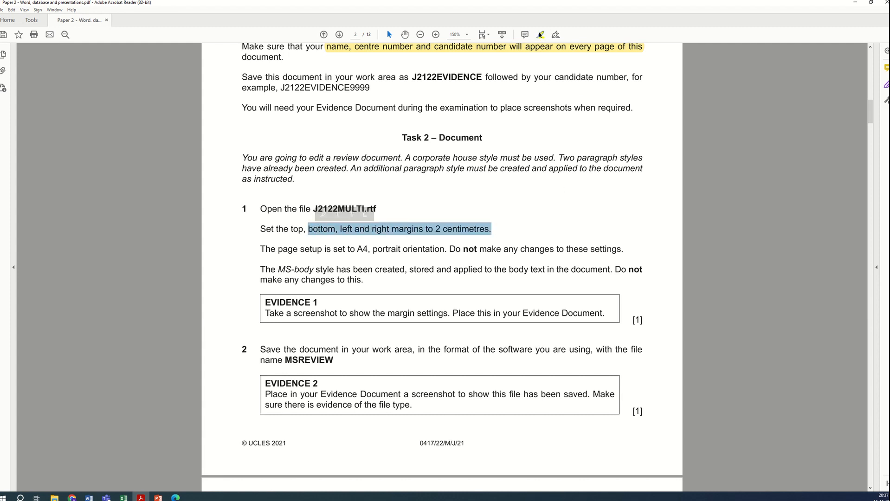
{"action": "left_click", "coordinate": [540, 35]}
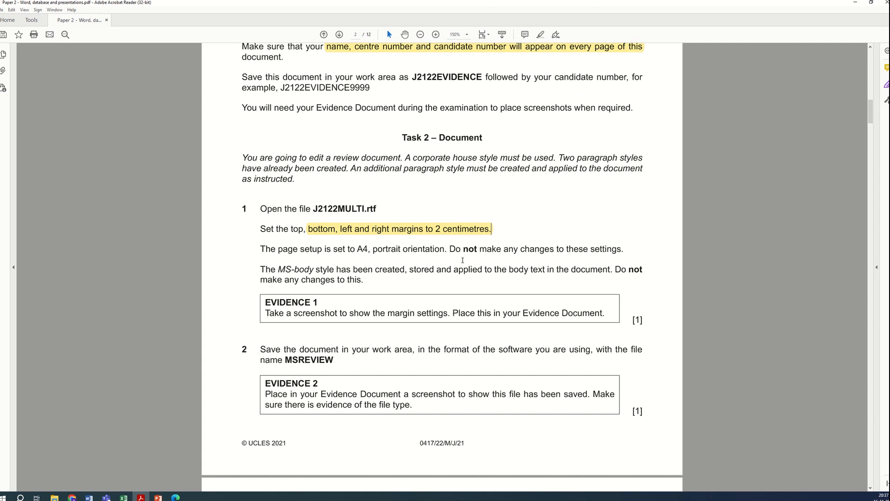
{"action": "scroll", "coordinate": [444, 276], "scroll_direction": "down", "scroll_amount": 1}
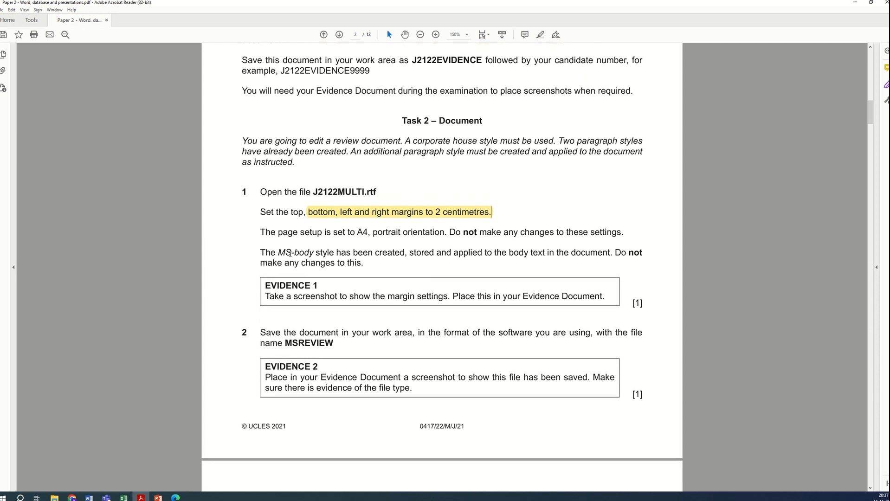
{"action": "left_click_drag", "start_coordinate": [277, 253], "coordinate": [556, 274]}
{"action": "left_click_drag", "start_coordinate": [501, 270], "coordinate": [384, 271]}
{"action": "left_click", "coordinate": [382, 274]}
{"action": "left_click", "coordinate": [856, 2]}
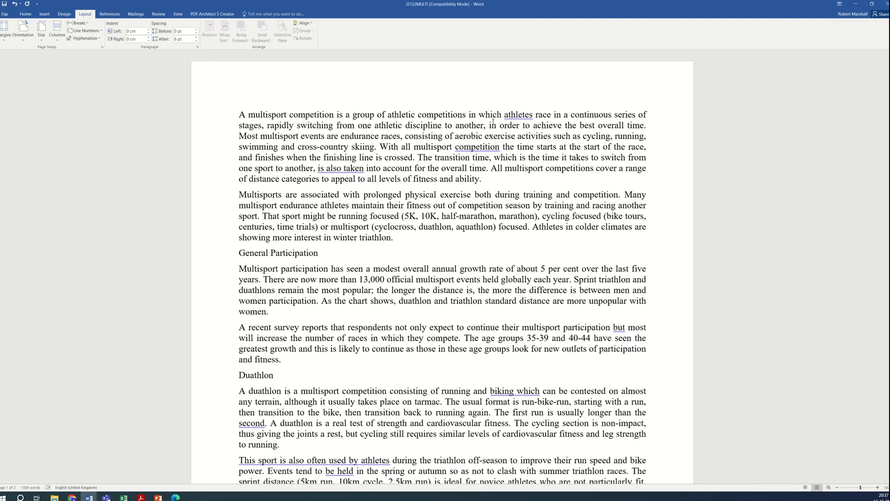
Step: Reopen the custom margin settings and capture a screenshot of the Page Setup margins dialog
{"action": "left_click", "coordinate": [26, 15]}
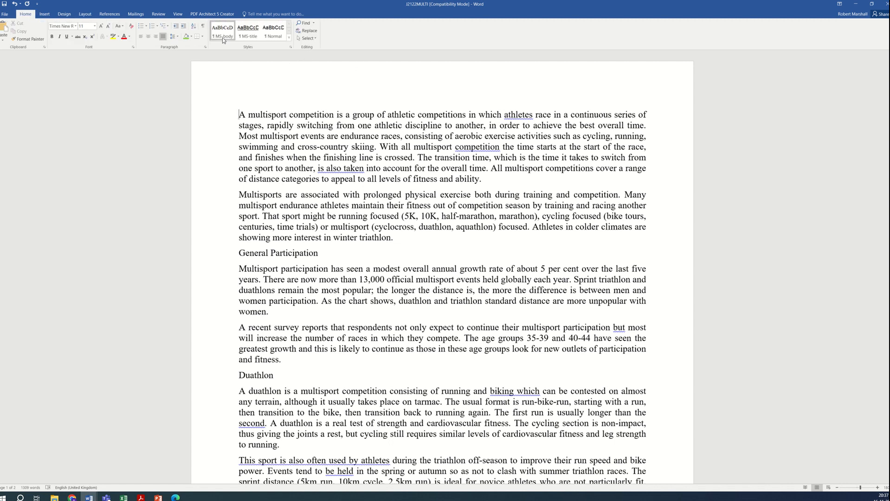
{"action": "left_click", "coordinate": [314, 290]}
{"action": "left_click", "coordinate": [85, 14]}
{"action": "left_click", "coordinate": [5, 30]}
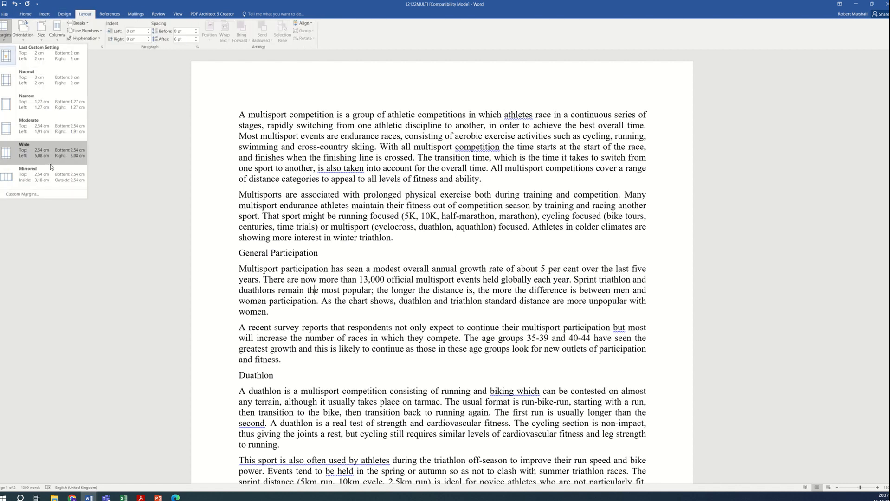
{"action": "left_click", "coordinate": [46, 193]}
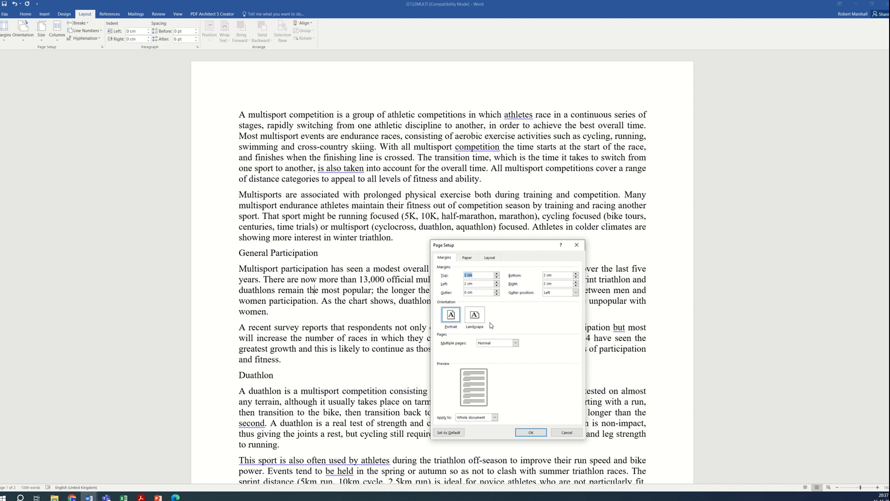
{"action": "key", "text": "super+shift+s"}
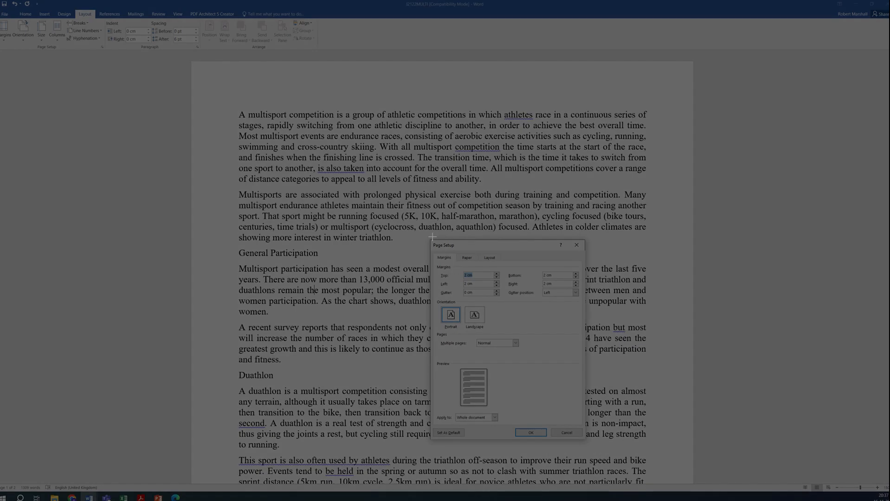
{"action": "left_click_drag", "start_coordinate": [432, 236], "coordinate": [587, 440]}
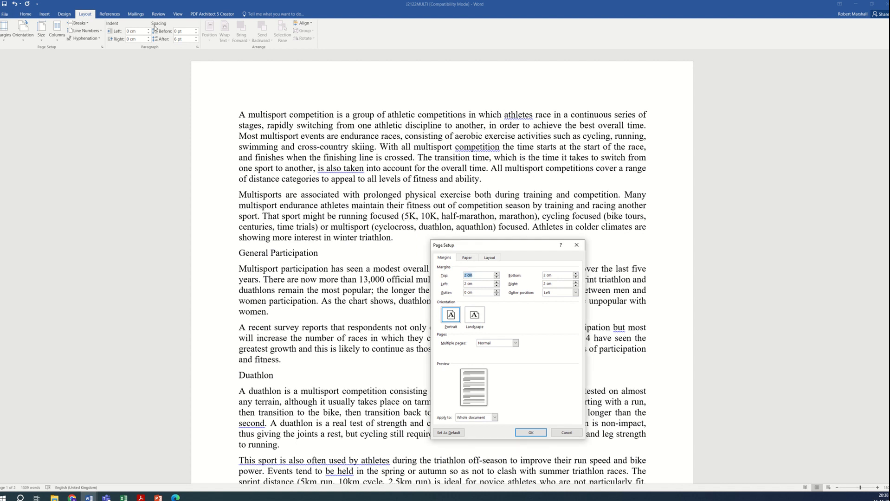
{"action": "left_click", "coordinate": [532, 433]}
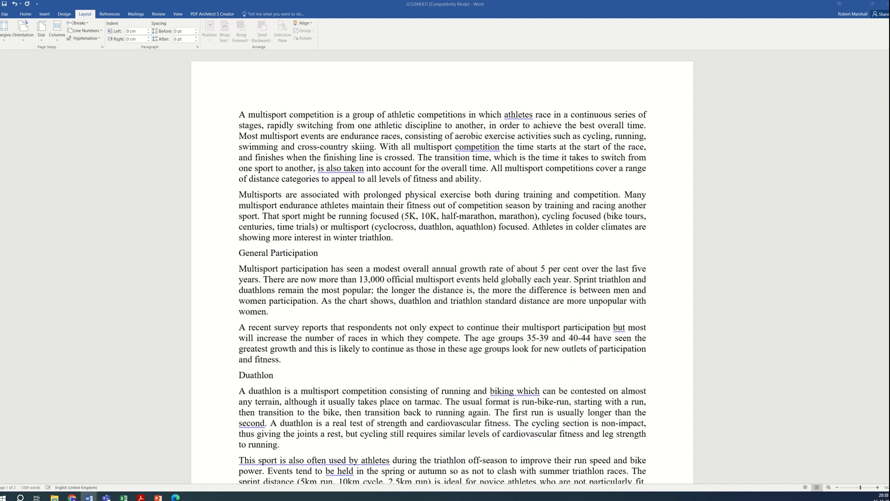
Step: Paste the margin settings screenshot under the Step 1 Evidence 1 heading in the evidence document
{"action": "key", "text": "alt+Tab"}
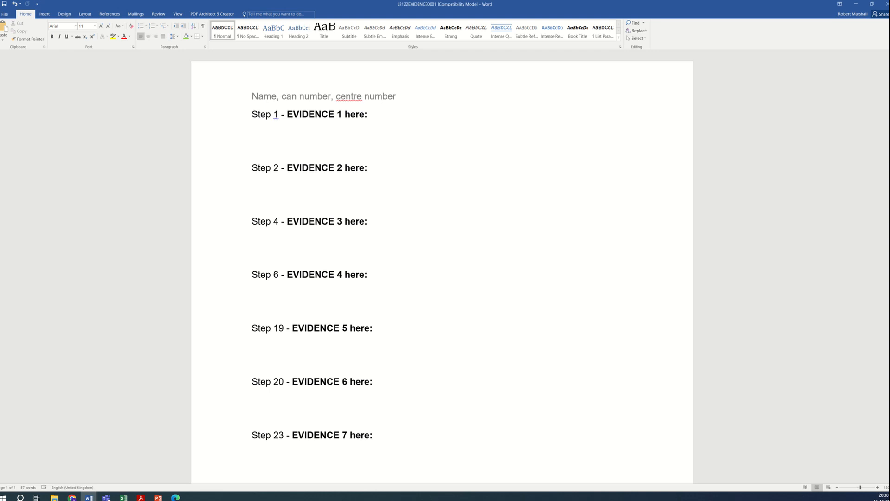
{"action": "left_click", "coordinate": [299, 134]}
{"action": "key", "text": "ctrl+v"}
{"action": "left_click", "coordinate": [398, 318]}
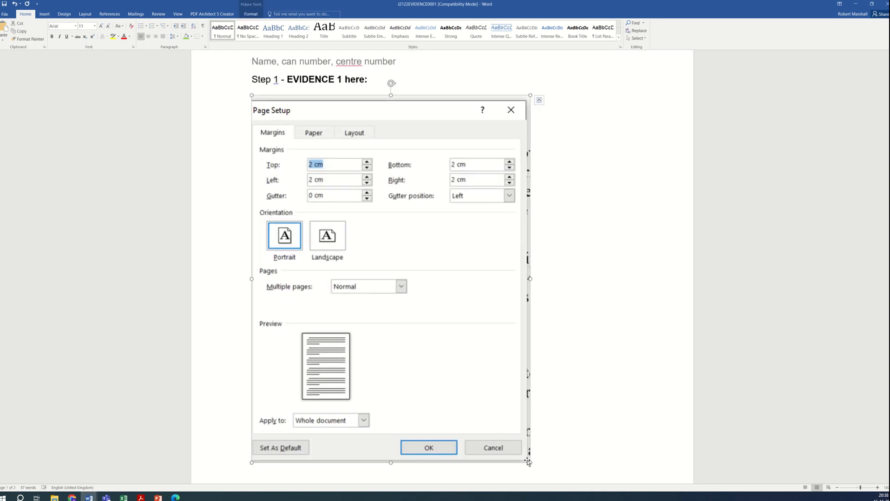
Step: Shrink the pasted margin settings screenshot under the Step 1 Evidence 1 heading to a smaller size
{"action": "left_click_drag", "start_coordinate": [530, 463], "coordinate": [384, 255]}
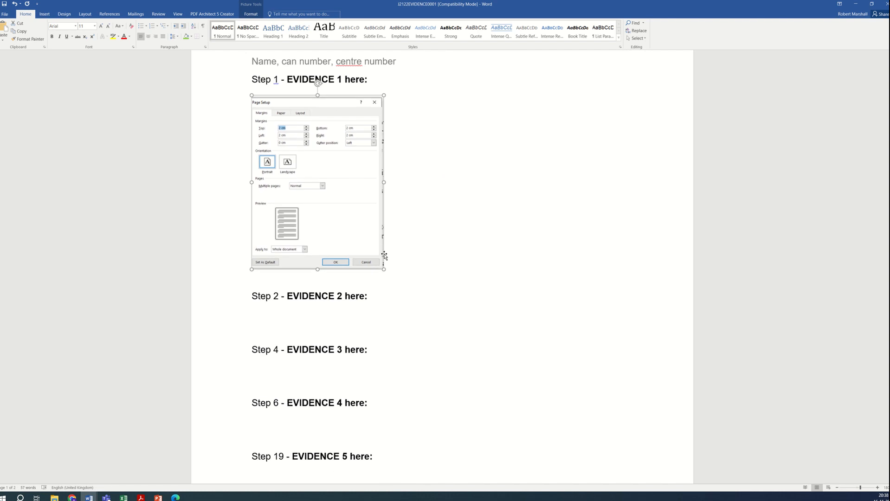
{"action": "left_click", "coordinate": [324, 325]}
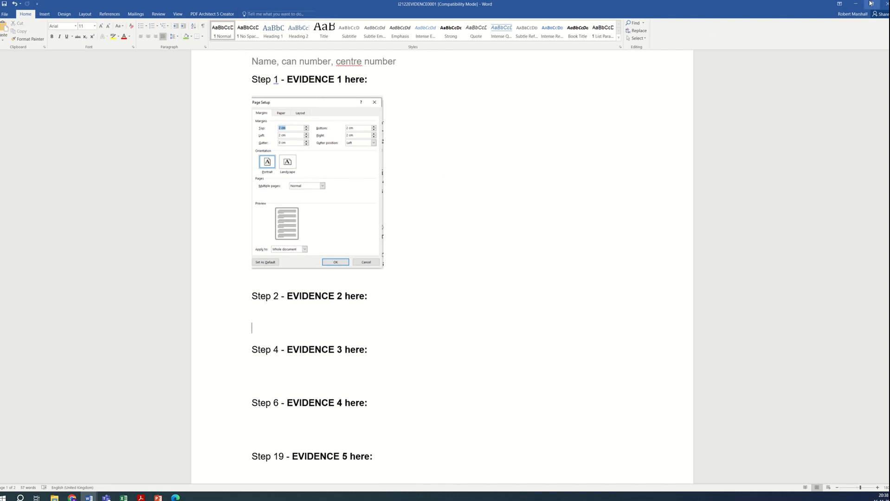
{"action": "left_click", "coordinate": [857, 4]}
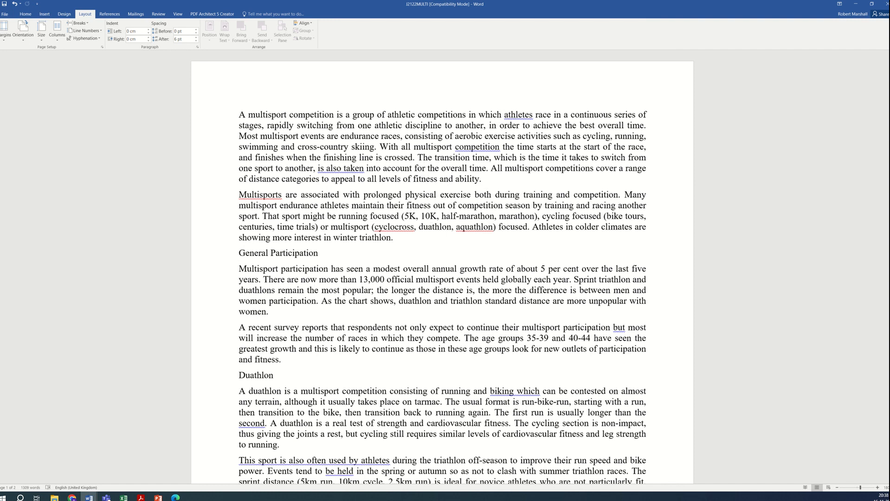
Step: Read step 2 of the exam paper and select the required file name MSREVIEW
{"action": "key", "text": "alt+Tab"}
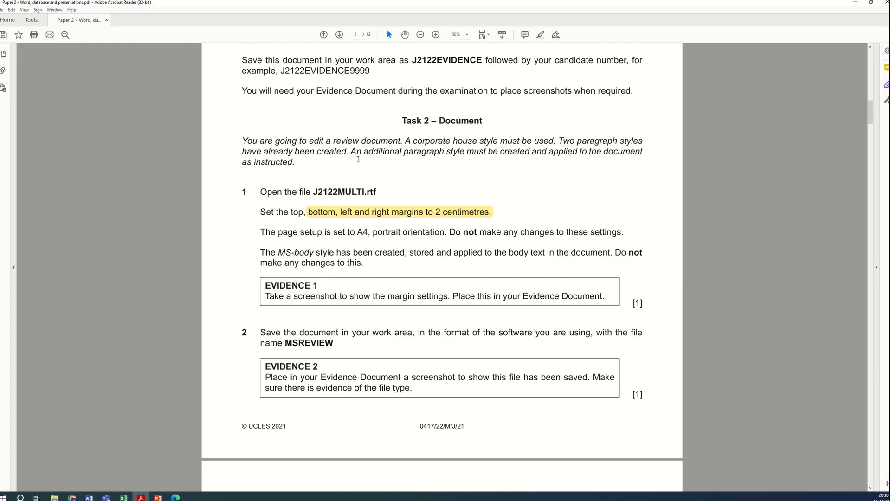
{"action": "scroll", "coordinate": [371, 260], "scroll_direction": "down", "scroll_amount": 3}
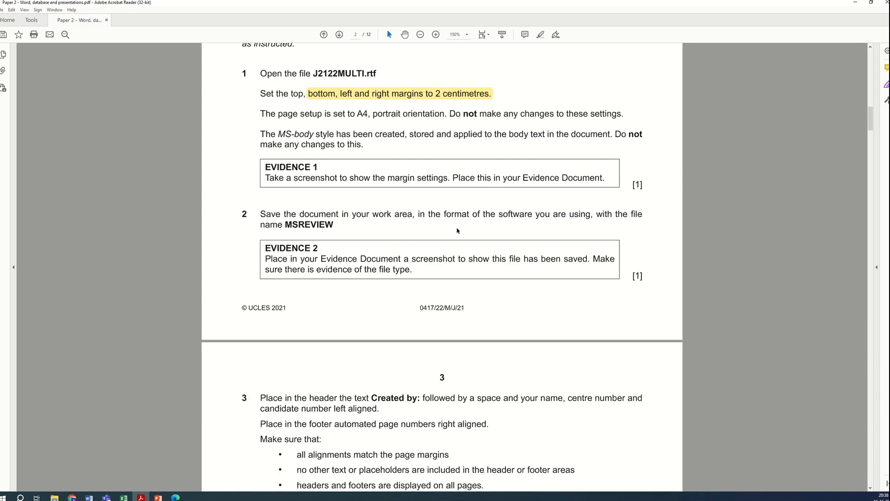
{"action": "left_click_drag", "start_coordinate": [471, 211], "coordinate": [543, 235]}
{"action": "left_click", "coordinate": [342, 226]}
{"action": "left_click_drag", "start_coordinate": [341, 214], "coordinate": [326, 226]}
{"action": "left_click", "coordinate": [298, 225]}
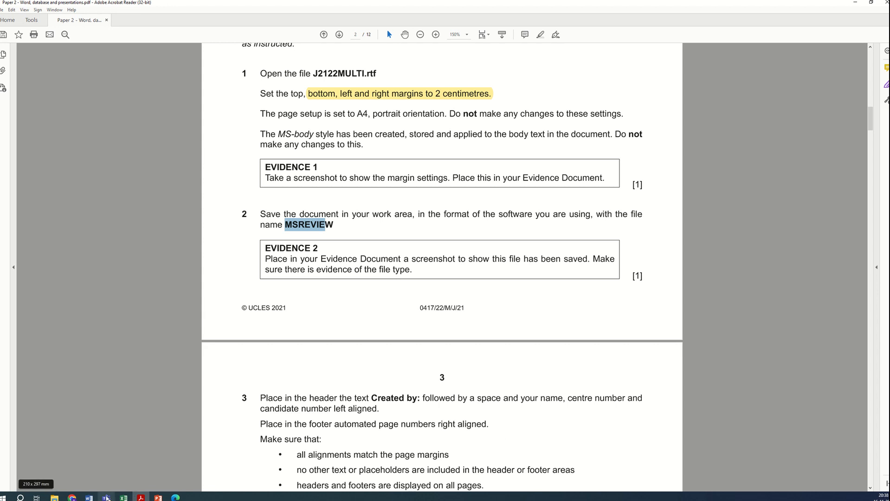
Step: Save J2122MULTI as MSREVIEW in Rich Text Format in the Paper 2 - Source files folder
{"action": "mouse_move", "coordinate": [88, 497]}
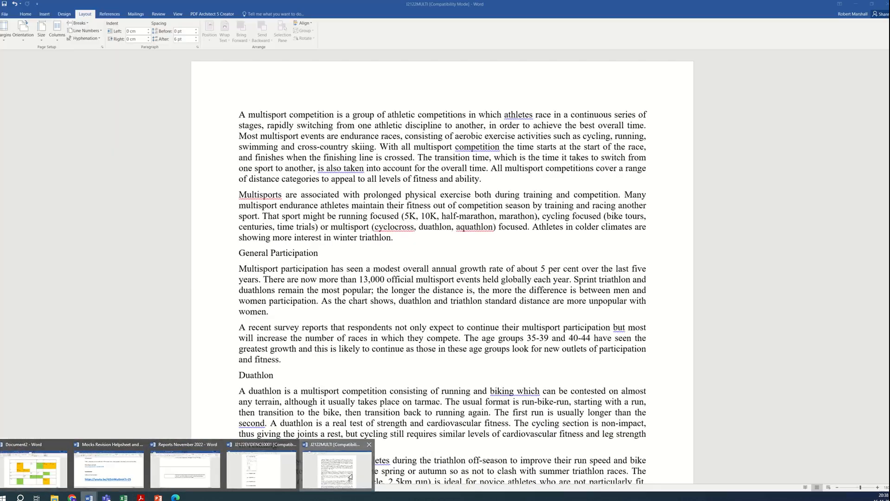
{"action": "left_click", "coordinate": [351, 477]}
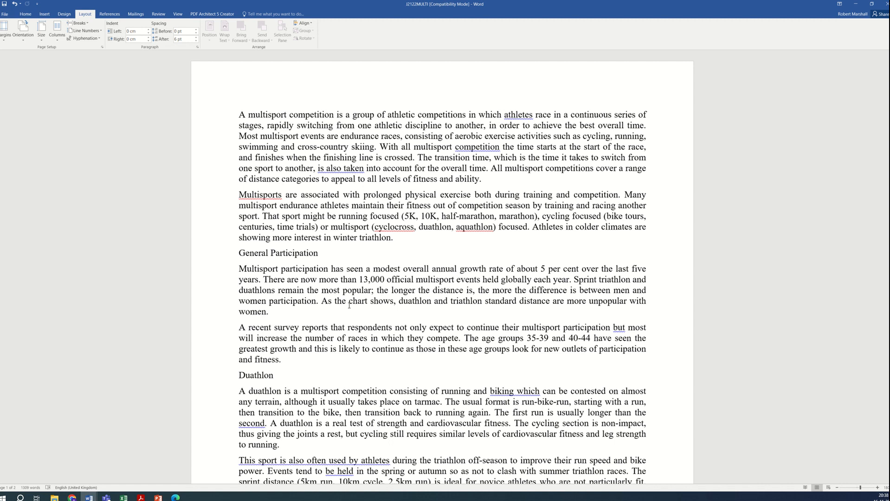
{"action": "left_click", "coordinate": [4, 14]}
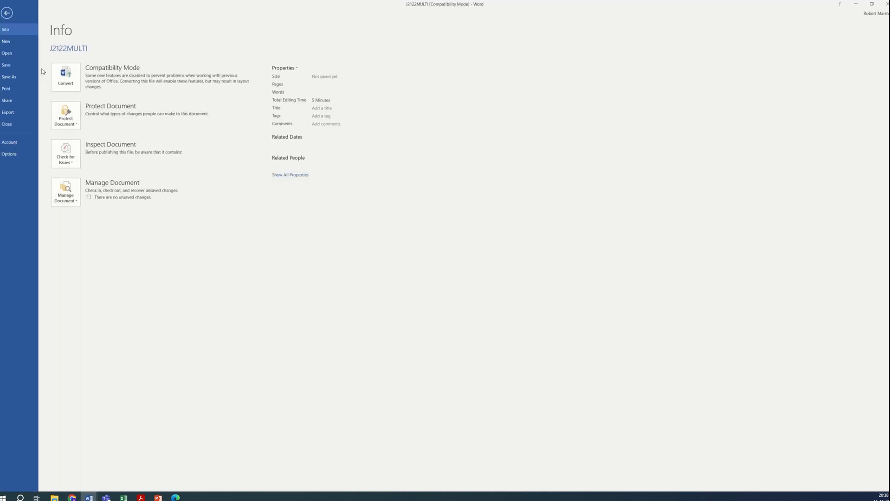
{"action": "left_click", "coordinate": [21, 80]}
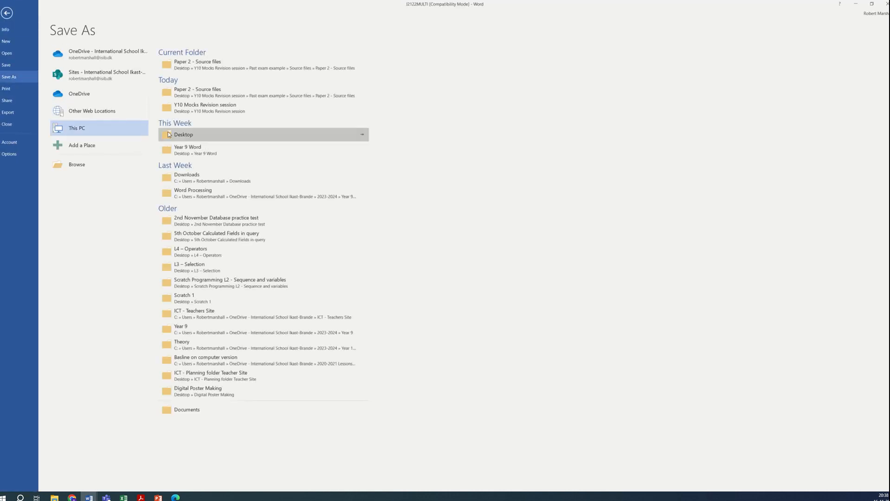
{"action": "left_click", "coordinate": [125, 170]}
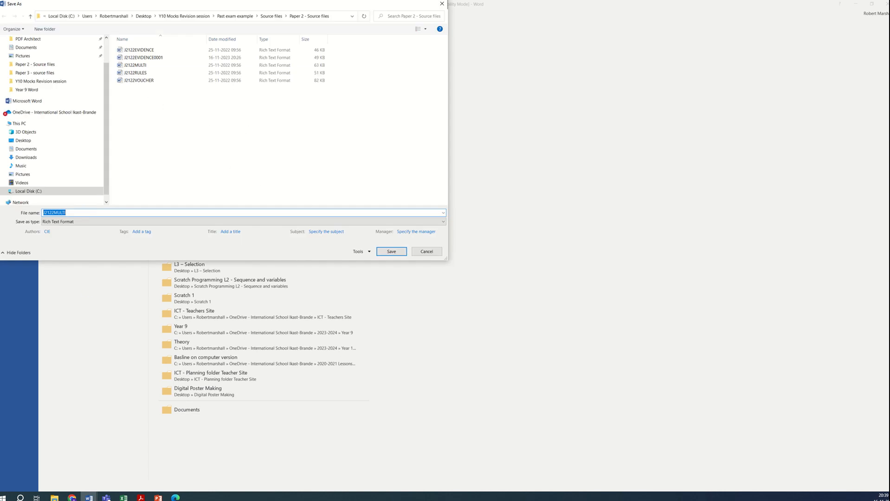
{"action": "left_click", "coordinate": [141, 498]}
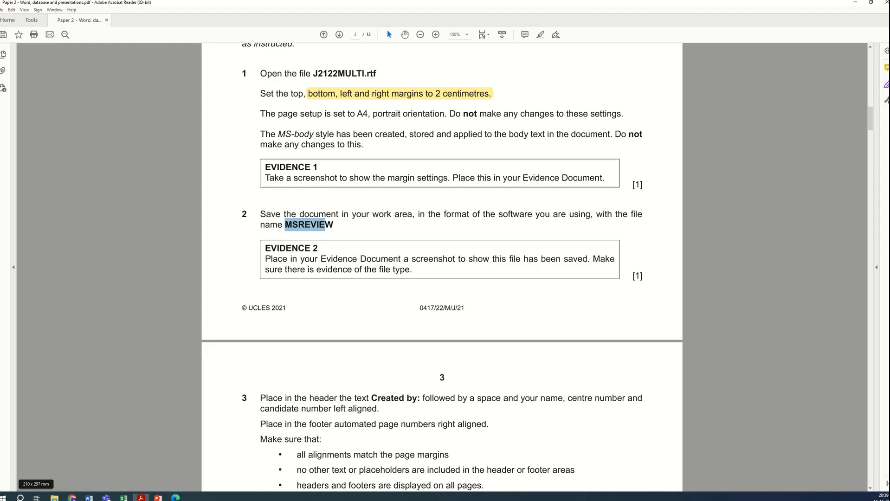
{"action": "key", "text": "alt+Tab"}
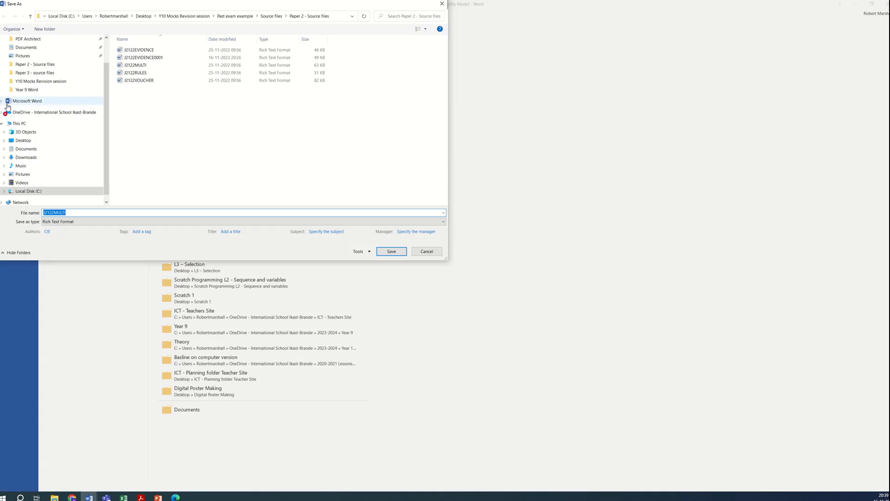
{"action": "type", "text": "MSREVIEW"}
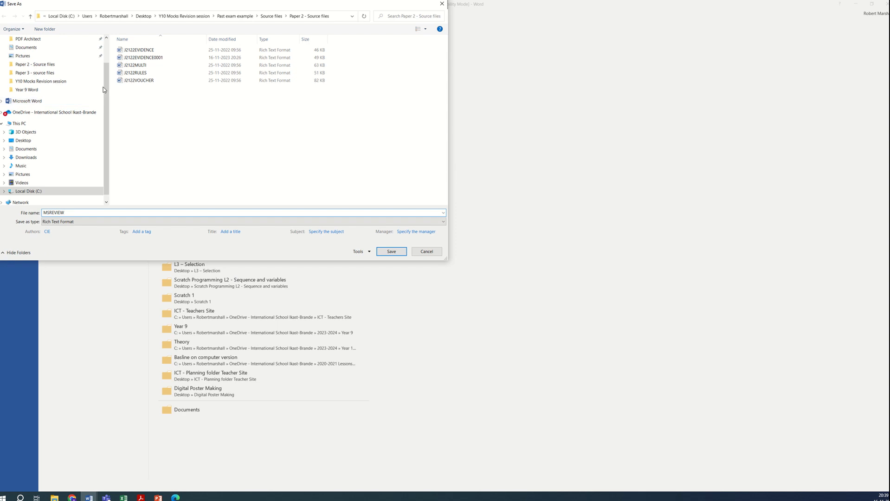
{"action": "left_click", "coordinate": [392, 257]}
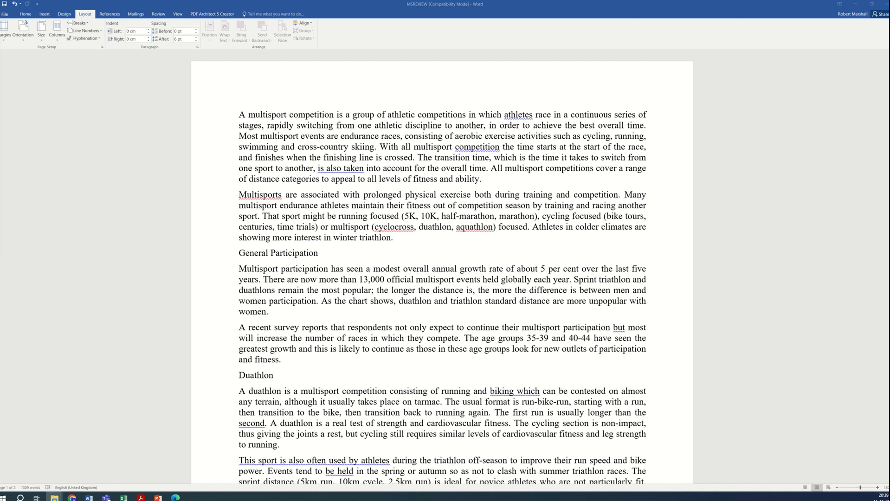
Step: Open the Paper 2 - Source files folder in File Explorer and switch it to Details view
{"action": "left_click_drag", "start_coordinate": [0, 75], "coordinate": [476, 169]}
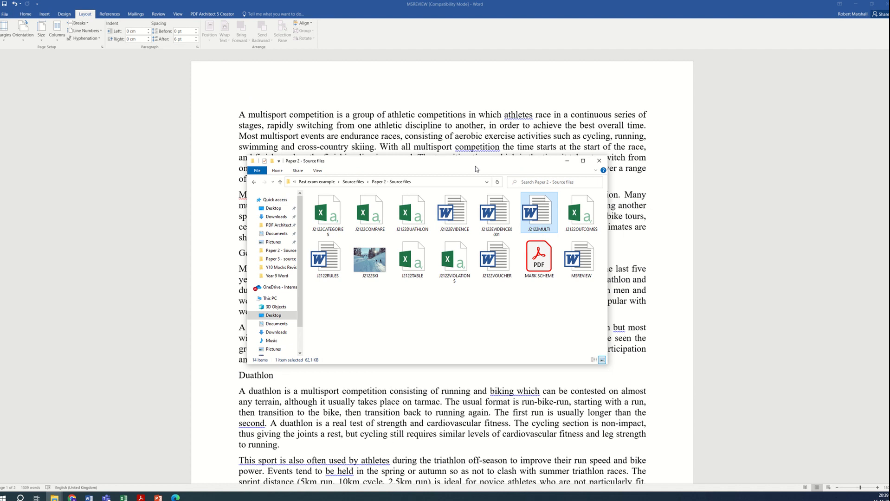
{"action": "right_click", "coordinate": [421, 305]}
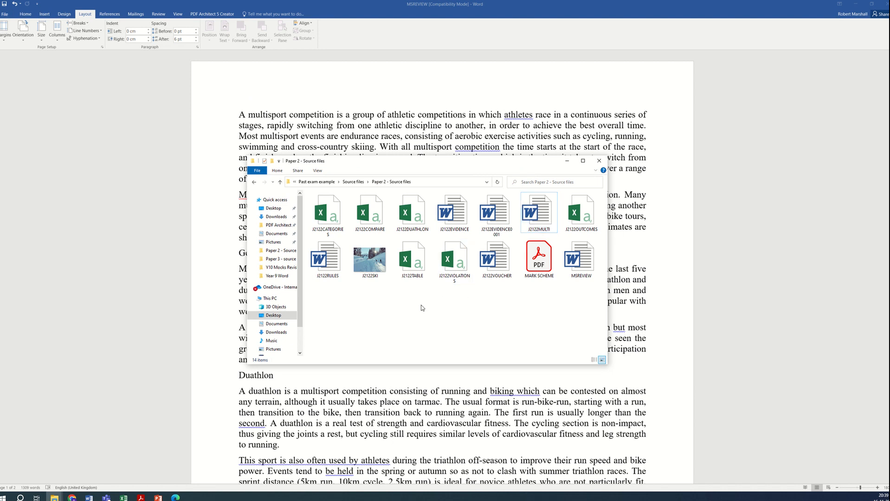
{"action": "mouse_move", "coordinate": [466, 315]}
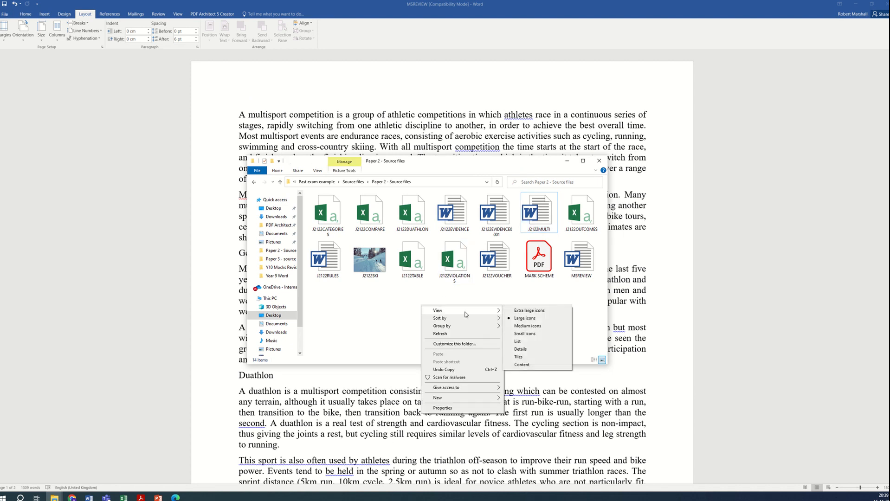
{"action": "left_click", "coordinate": [557, 352]}
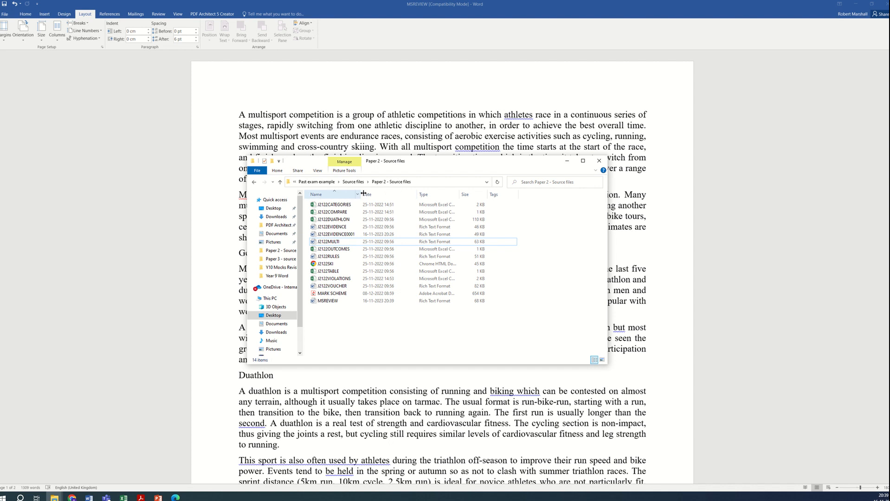
Step: Rearrange and widen the Name and Type columns so full file types show, and select J2122MULTI
{"action": "left_click_drag", "start_coordinate": [363, 193], "coordinate": [386, 194]}
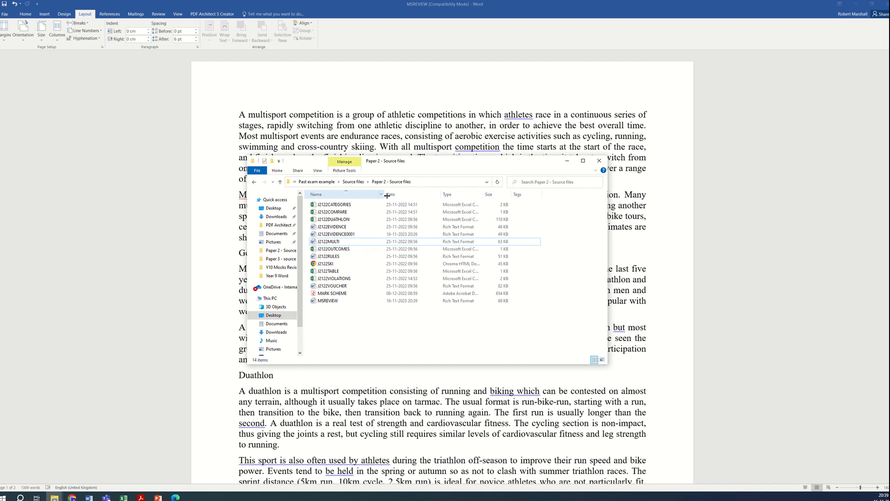
{"action": "right_click", "coordinate": [458, 196]}
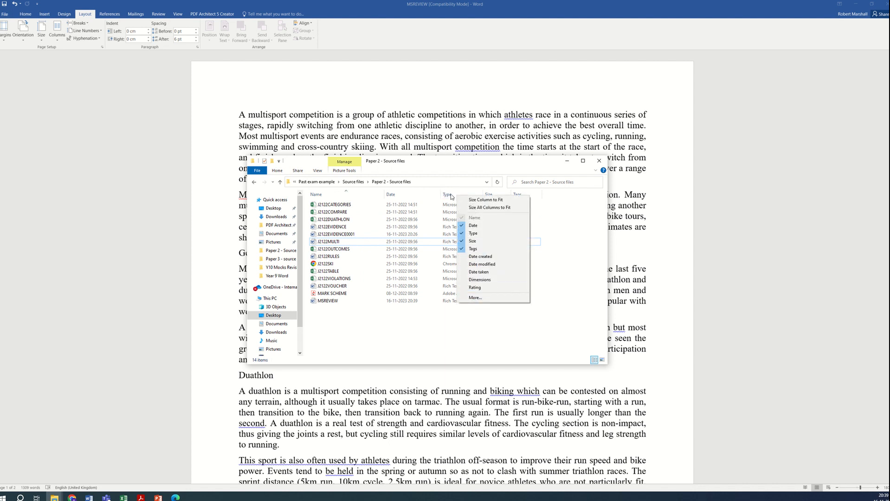
{"action": "left_click_drag", "start_coordinate": [450, 196], "coordinate": [352, 198]}
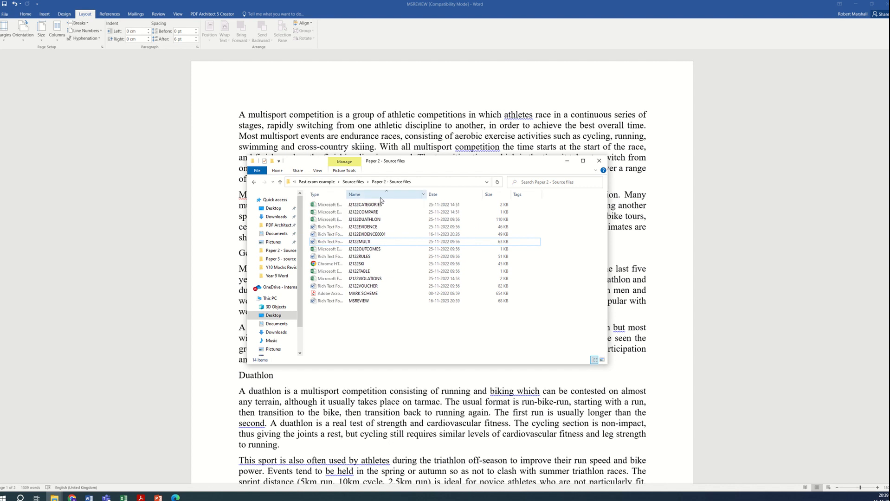
{"action": "double_click", "coordinate": [346, 196]}
{"action": "left_click_drag", "start_coordinate": [381, 197], "coordinate": [482, 198]}
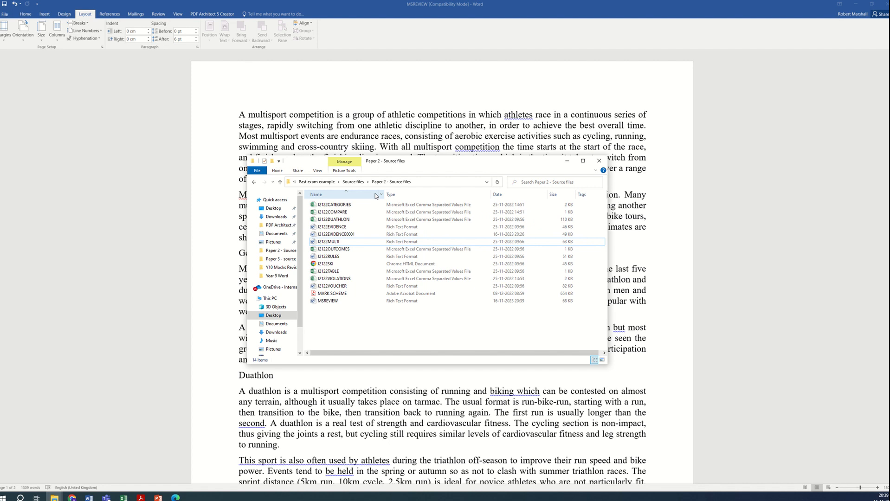
{"action": "left_click", "coordinate": [352, 243]}
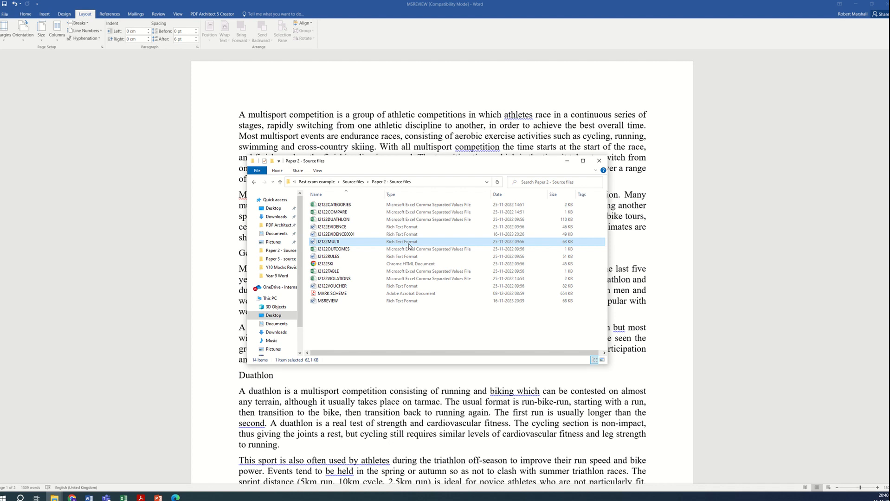
Step: Capture a screenshot of the file listing and paste it under the Step 2 Evidence 2 heading
{"action": "key", "text": "shift+super+s"}
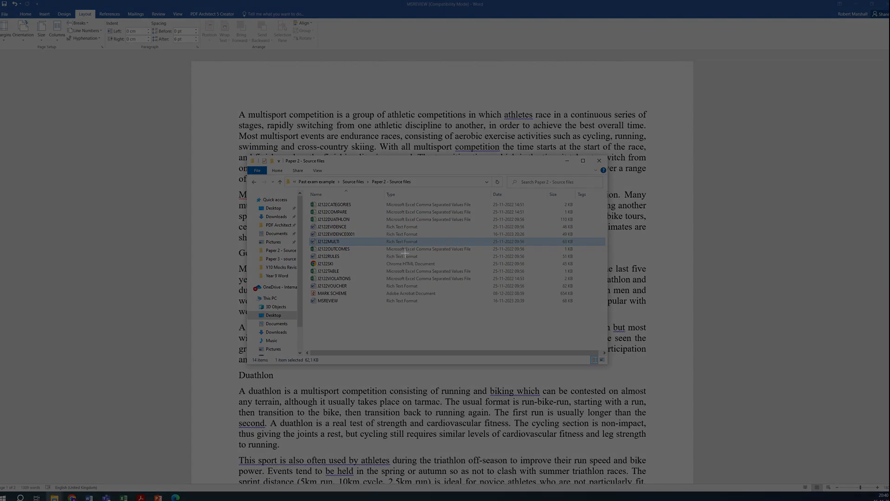
{"action": "left_click_drag", "start_coordinate": [296, 176], "coordinate": [593, 311]}
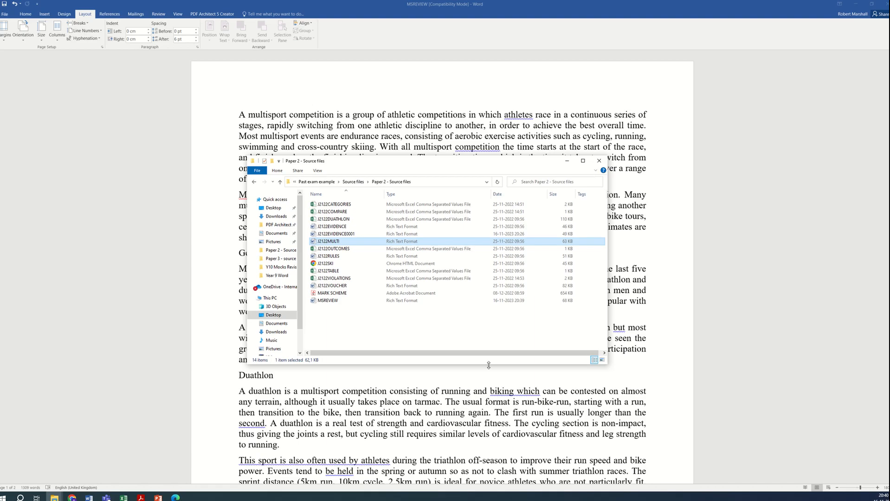
{"action": "left_click", "coordinate": [89, 498]}
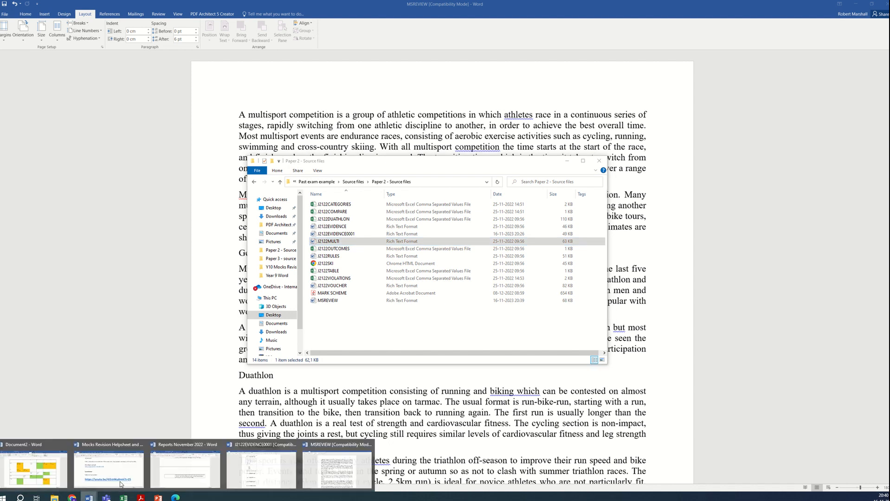
{"action": "left_click", "coordinate": [261, 468]}
{"action": "left_click", "coordinate": [316, 319]}
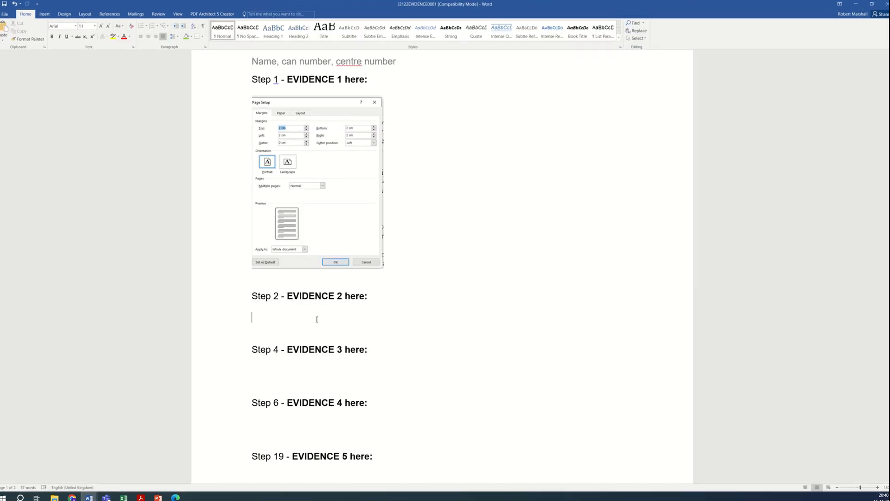
{"action": "key", "text": "ctrl+v"}
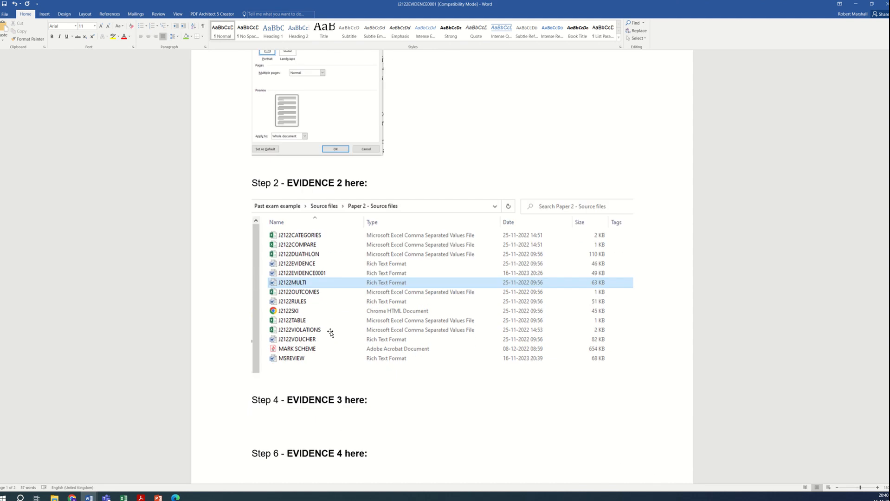
Step: Shrink the pasted file listing screenshot under Step 2 Evidence 2
{"action": "left_click", "coordinate": [535, 331]}
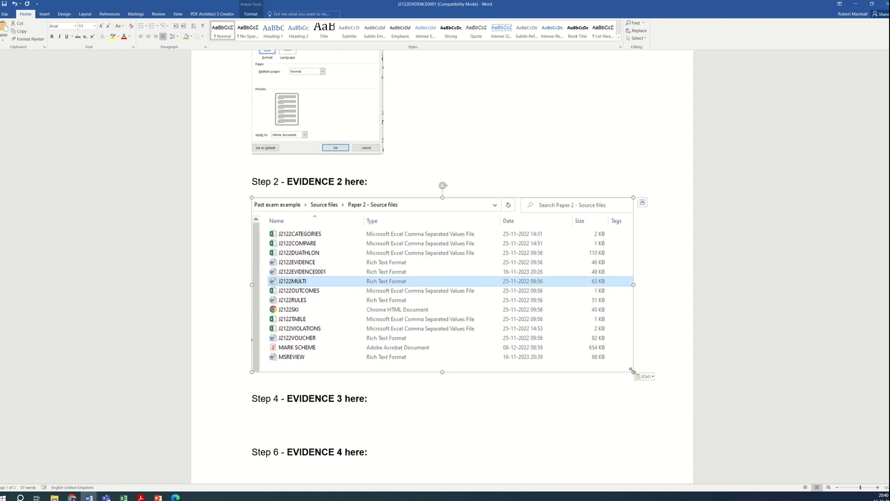
{"action": "left_click_drag", "start_coordinate": [632, 368], "coordinate": [549, 333]}
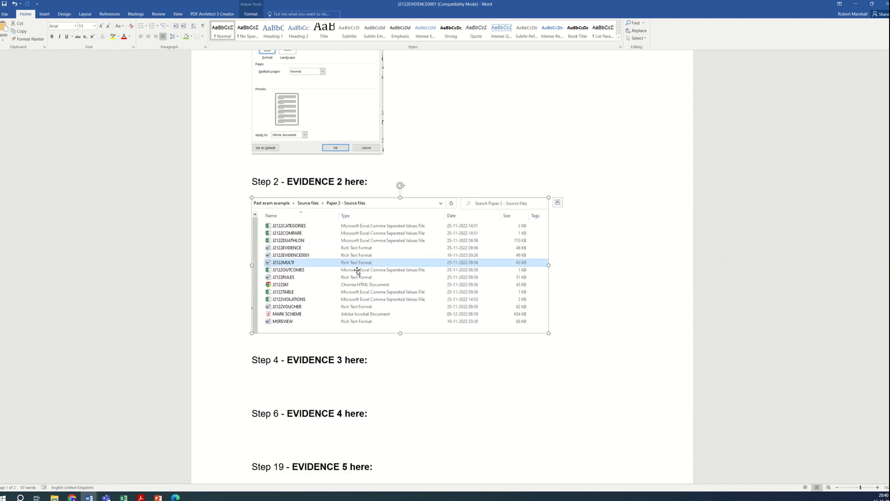
{"action": "left_click", "coordinate": [354, 380]}
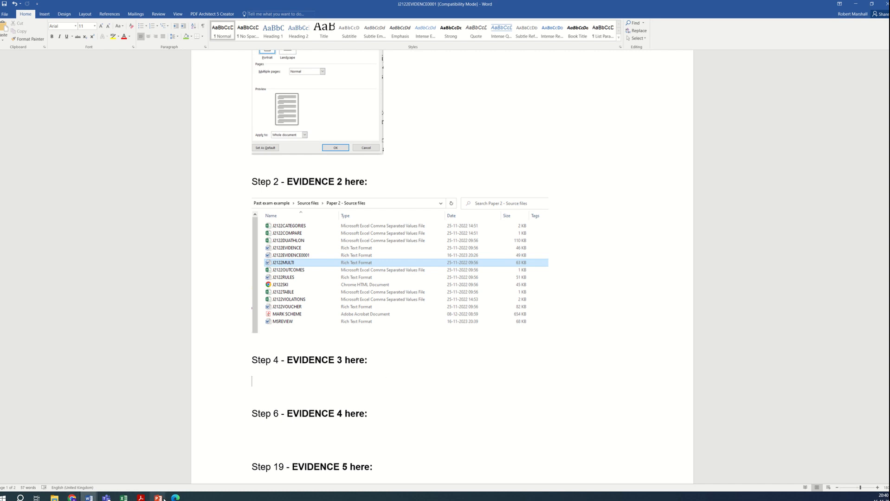
Step: Read the header, footer and new style instructions of steps 3 and 4 in the exam paper
{"action": "left_click", "coordinate": [141, 498]}
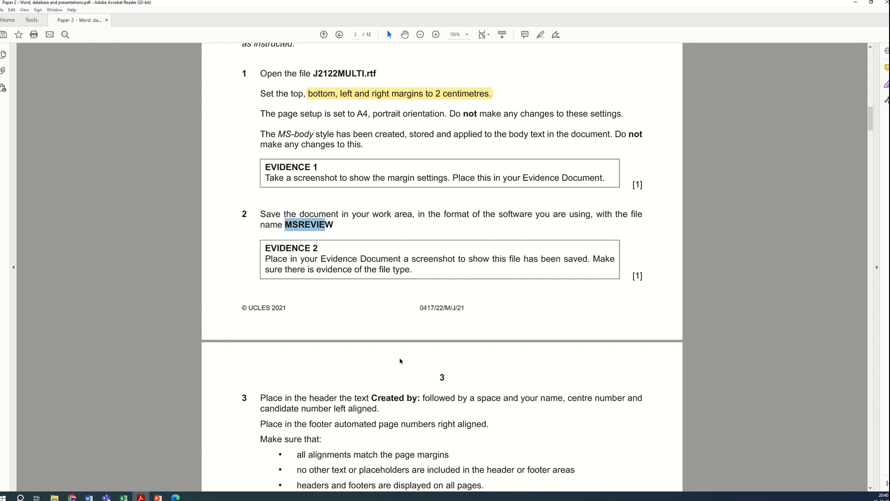
{"action": "scroll", "coordinate": [403, 362], "scroll_direction": "down", "scroll_amount": 3}
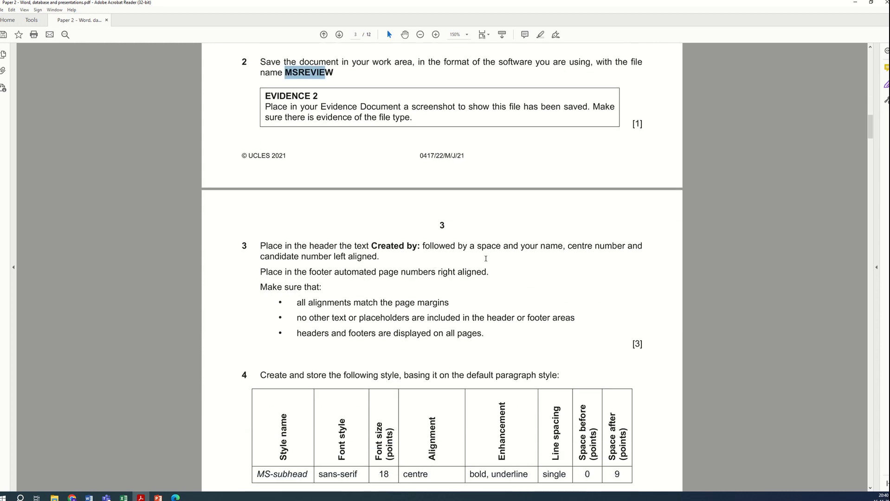
{"action": "scroll", "coordinate": [352, 250], "scroll_direction": "down", "scroll_amount": 1}
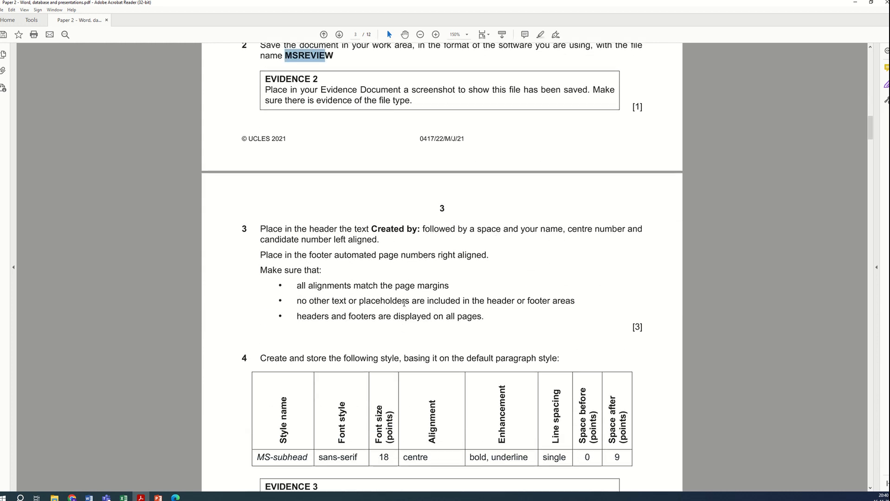
Step: Highlight the header text instruction and the footer page-number instruction of step 3 in the exam paper
{"action": "mouse_move", "coordinate": [381, 222]}
{"action": "left_mouse_down"}
{"action": "mouse_move", "coordinate": [342, 223]}
{"action": "mouse_move", "coordinate": [373, 211]}
{"action": "left_mouse_up"}
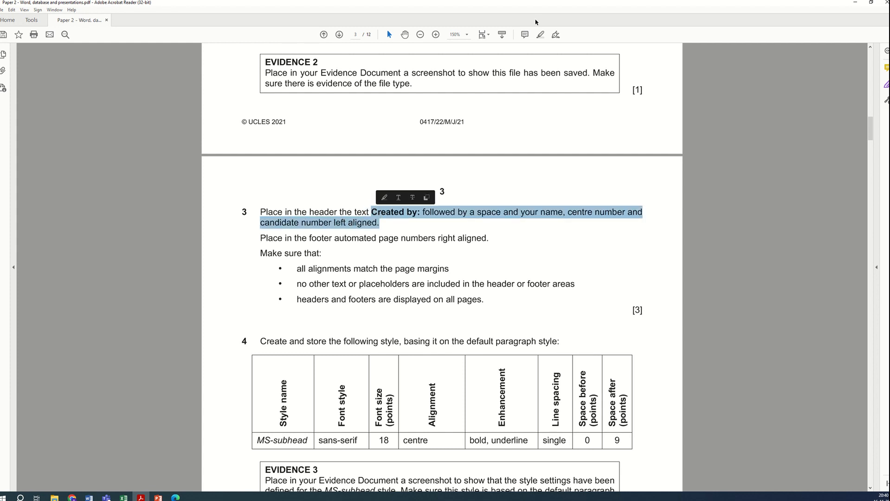
{"action": "left_click", "coordinate": [544, 37]}
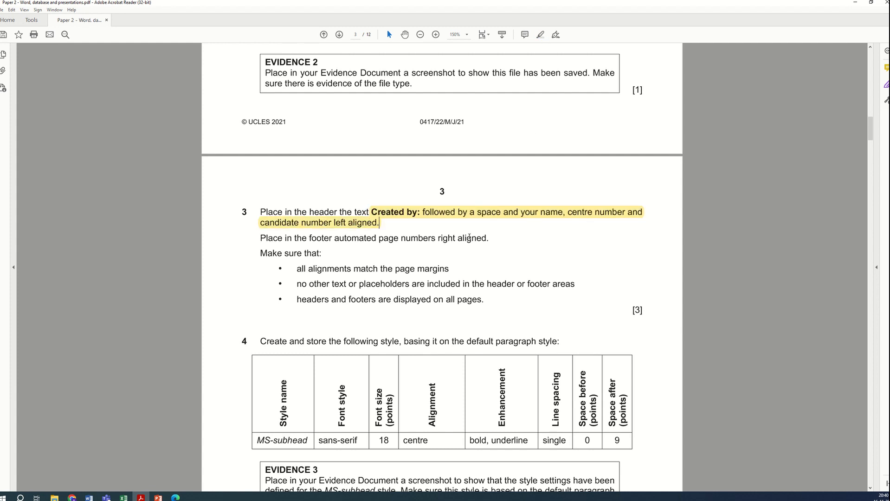
{"action": "left_click_drag", "start_coordinate": [337, 238], "coordinate": [489, 240]}
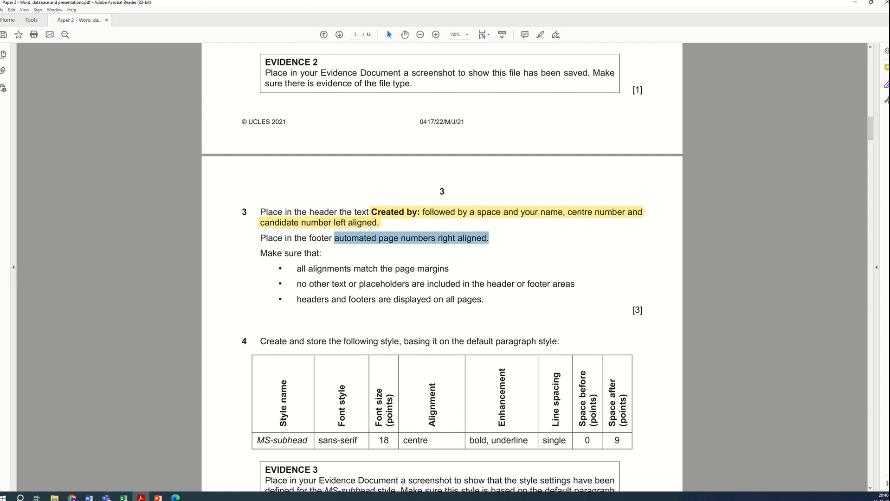
{"action": "left_click", "coordinate": [541, 36]}
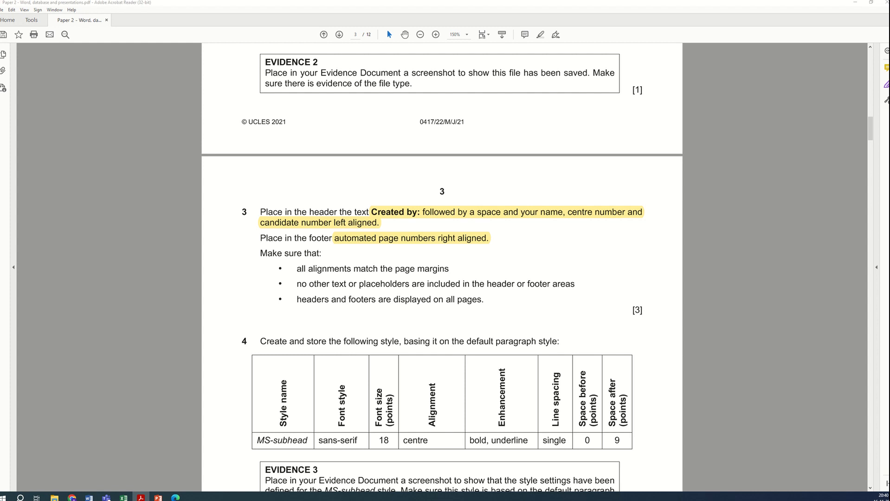
Step: Enter the header text "Created by: Name, number, centre" in the MSREVIEW document header
{"action": "key", "text": "alt+Tab"}
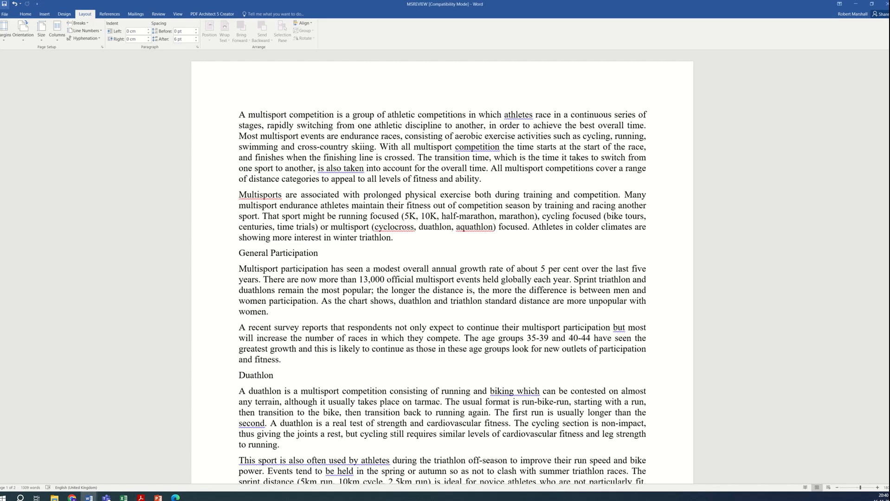
{"action": "double_click", "coordinate": [457, 74]}
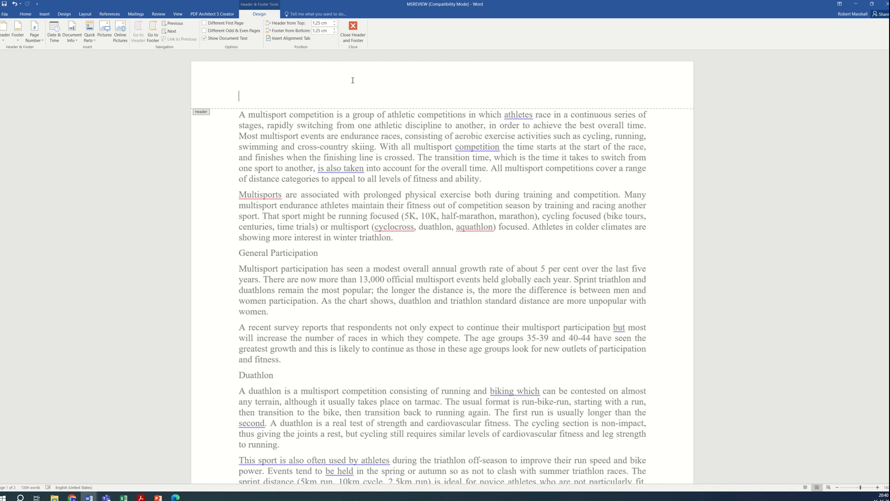
{"action": "type", "text": "N"}
{"action": "key", "text": "BackSpace"}
{"action": "type", "text": "CreT"}
{"action": "key", "text": "BackSpace"}
{"action": "type", "text": "ated by: Name, numb"}
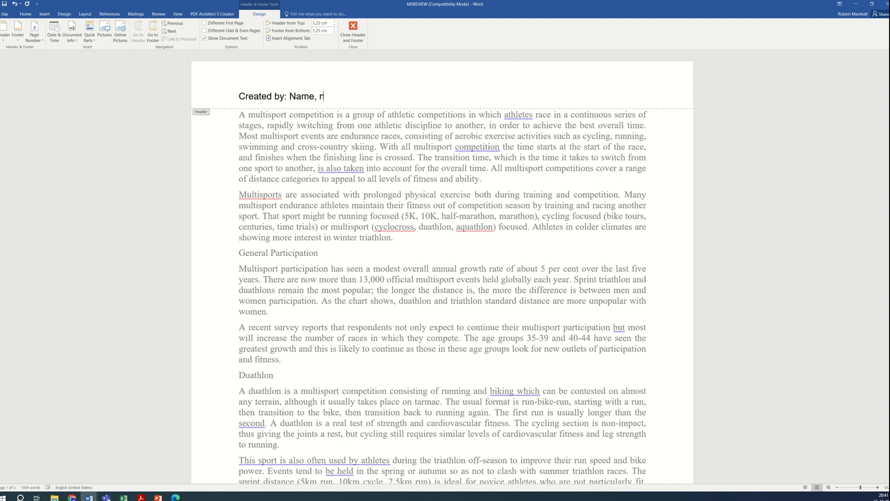
{"action": "key", "text": "BackSpace"}
{"action": "type", "text": "ber, centre"}
{"action": "double_click", "coordinate": [611, 241]}
Step: Insert a right-aligned plain page number at the bottom of the page in the footer
{"action": "scroll", "coordinate": [598, 288], "scroll_direction": "down", "scroll_amount": 12}
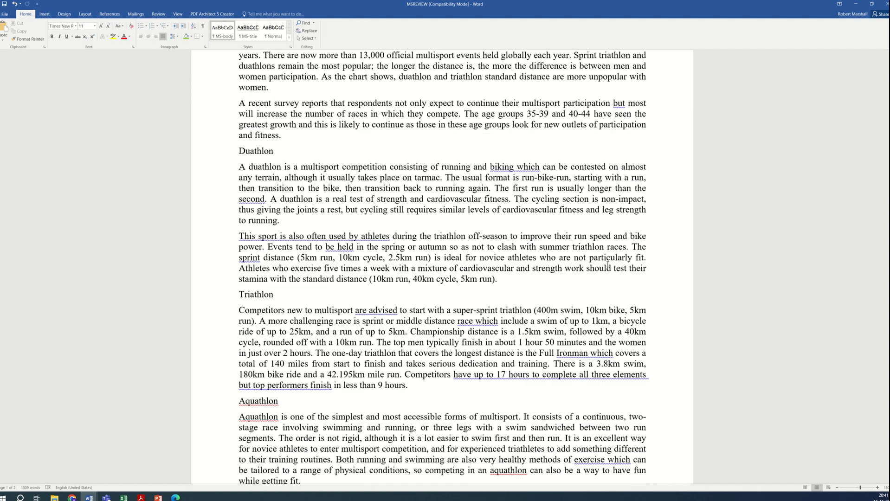
{"action": "double_click", "coordinate": [599, 320]}
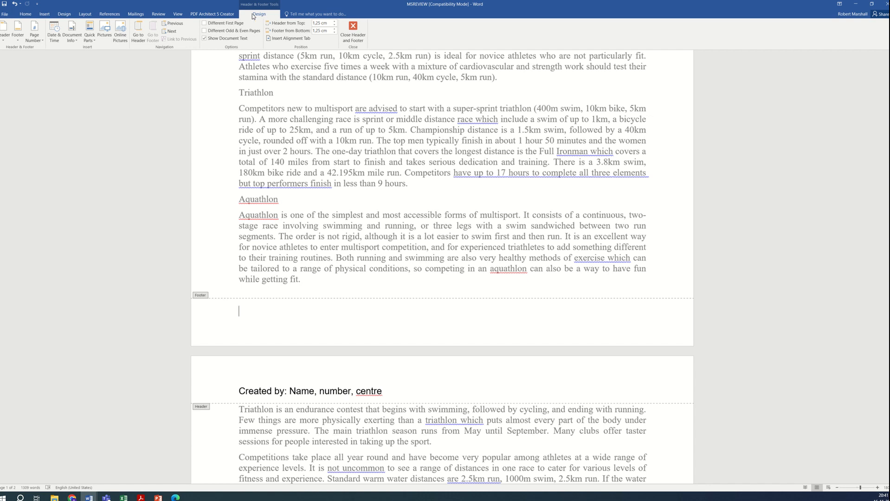
{"action": "left_click", "coordinate": [36, 36]}
{"action": "mouse_move", "coordinate": [61, 55]}
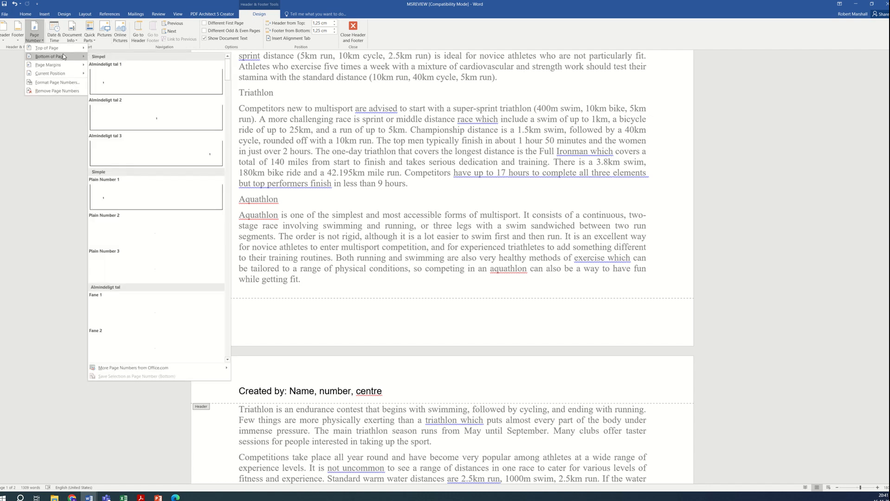
{"action": "left_click", "coordinate": [156, 151]}
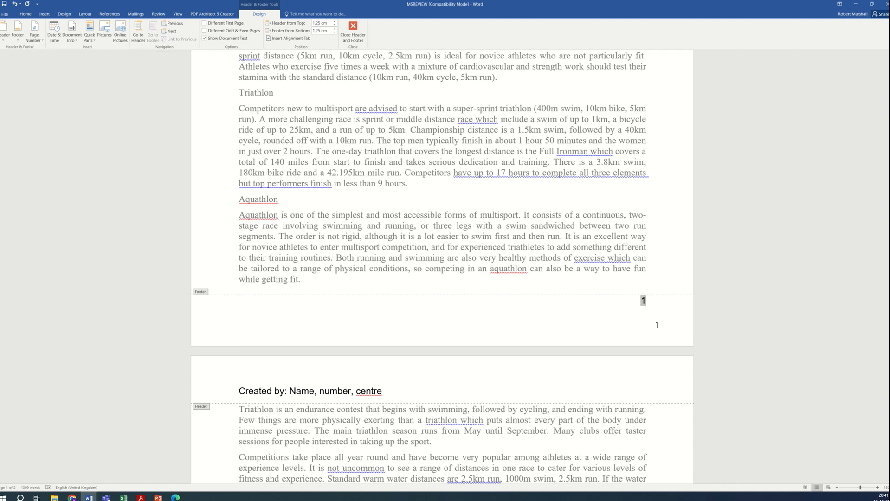
{"action": "double_click", "coordinate": [670, 274]}
Step: Check the headers across pages, then place the exam paper and the Word document side by side and zoom out the document
{"action": "scroll", "coordinate": [706, 315], "scroll_direction": "down", "scroll_amount": 12}
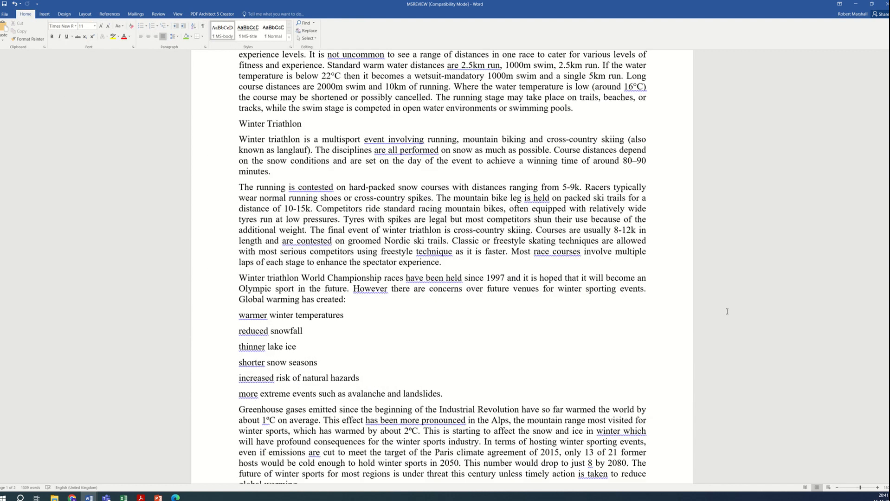
{"action": "scroll", "coordinate": [623, 335], "scroll_direction": "down", "scroll_amount": 2}
{"action": "scroll", "coordinate": [613, 335], "scroll_direction": "up", "scroll_amount": 19}
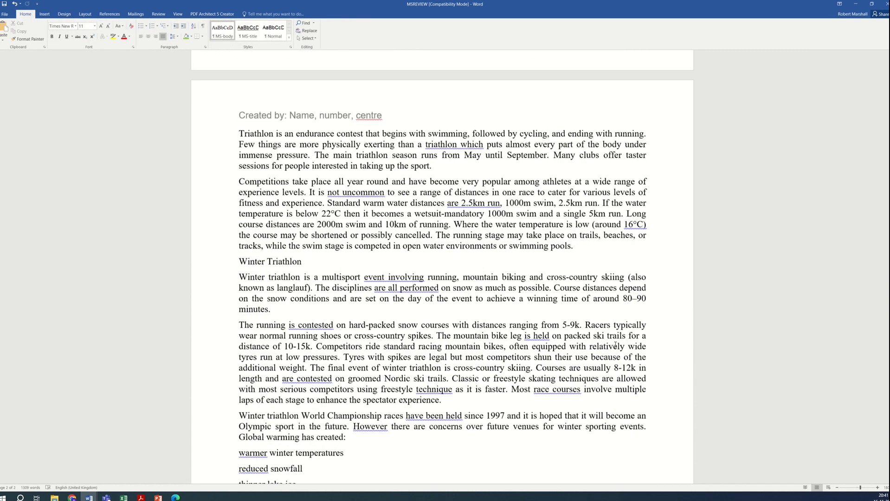
{"action": "scroll", "coordinate": [606, 334], "scroll_direction": "up", "scroll_amount": 8}
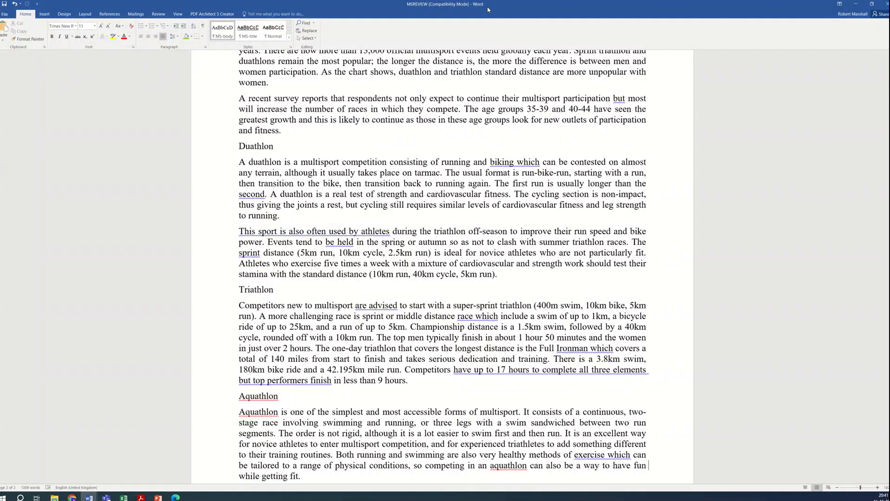
{"action": "left_click_drag", "start_coordinate": [485, 6], "coordinate": [889, 116]}
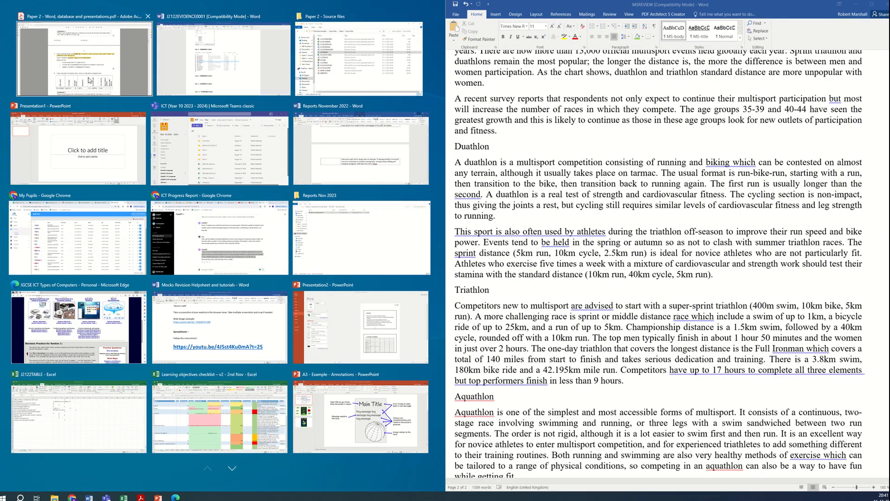
{"action": "left_click", "coordinate": [64, 73]}
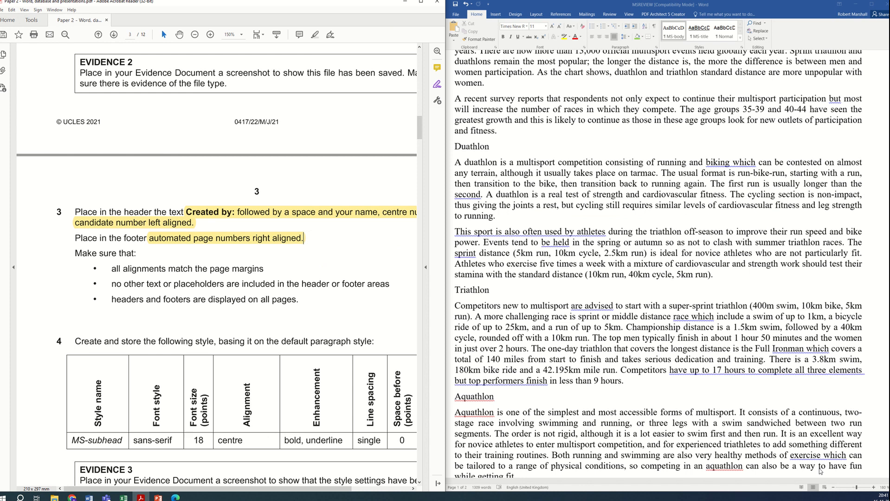
{"action": "left_click", "coordinate": [836, 490]}
{"action": "left_click", "coordinate": [834, 488]}
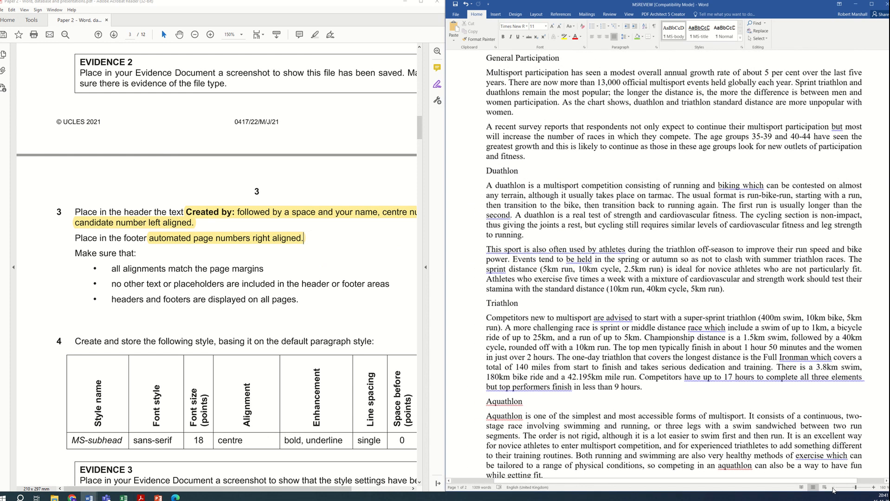
{"action": "left_click", "coordinate": [834, 488]}
{"action": "left_click", "coordinate": [834, 488]}
Step: Highlight the words "default paragraph" in the step 4 style instruction of the exam paper
{"action": "scroll", "coordinate": [252, 328], "scroll_direction": "down", "scroll_amount": 1}
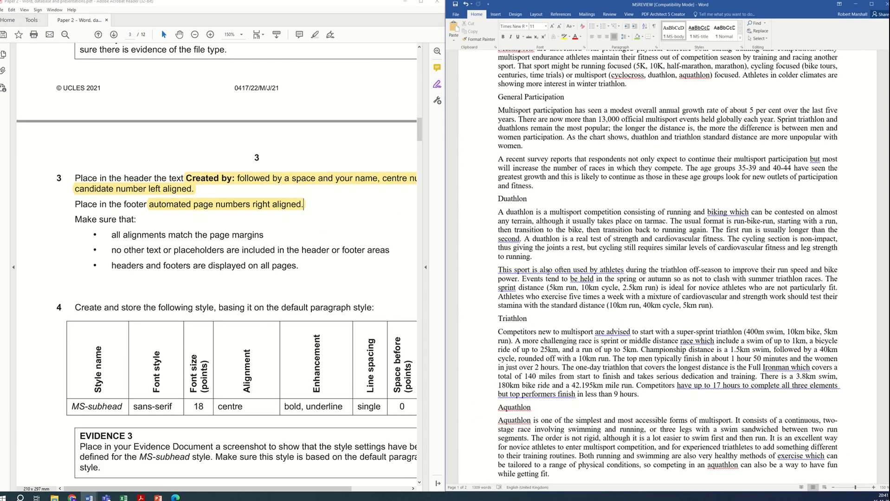
{"action": "scroll", "coordinate": [548, 271], "scroll_direction": "up", "scroll_amount": 5}
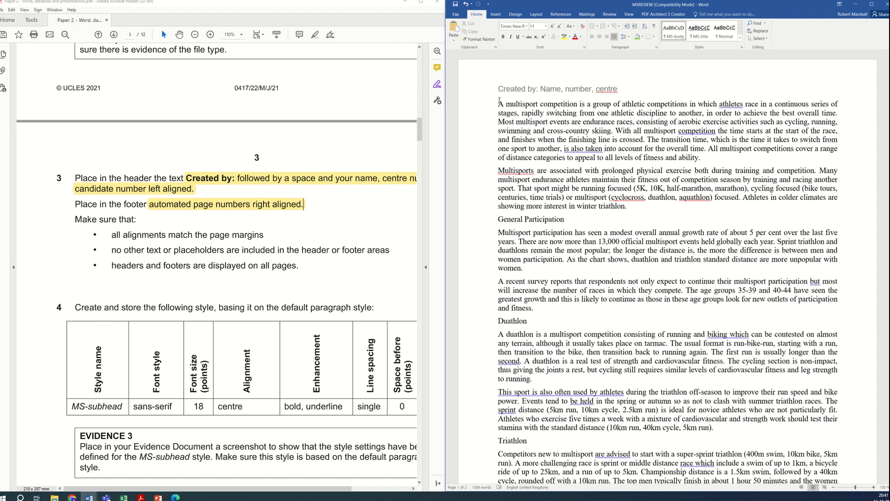
{"action": "scroll", "coordinate": [273, 269], "scroll_direction": "down", "scroll_amount": 3}
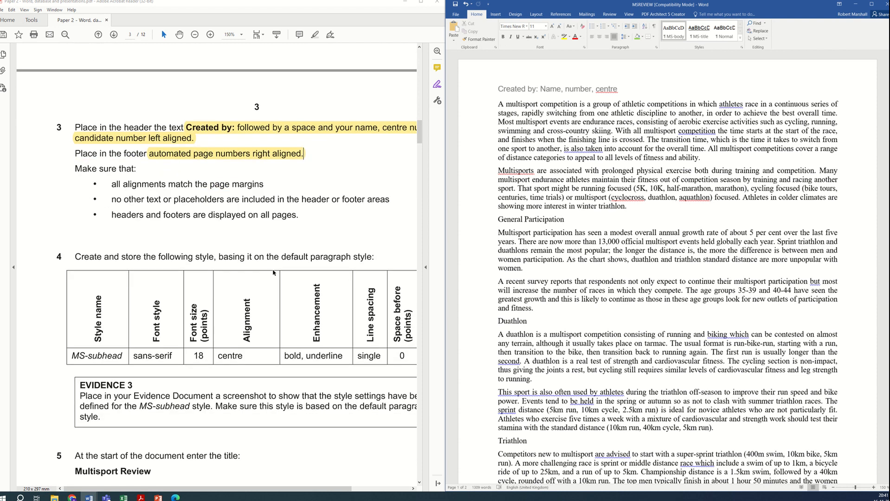
{"action": "scroll", "coordinate": [273, 269], "scroll_direction": "right", "scroll_amount": 1}
{"action": "scroll", "coordinate": [248, 493], "scroll_direction": "right", "scroll_amount": 2}
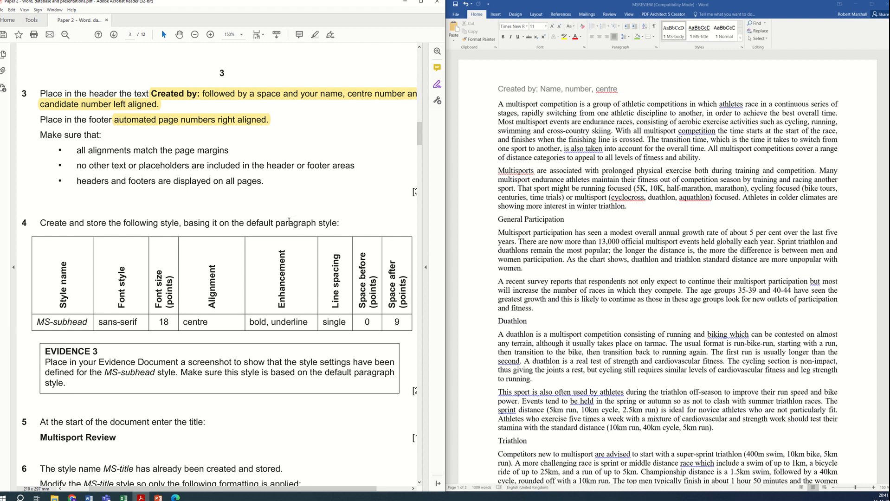
{"action": "left_click_drag", "start_coordinate": [319, 224], "coordinate": [247, 223]}
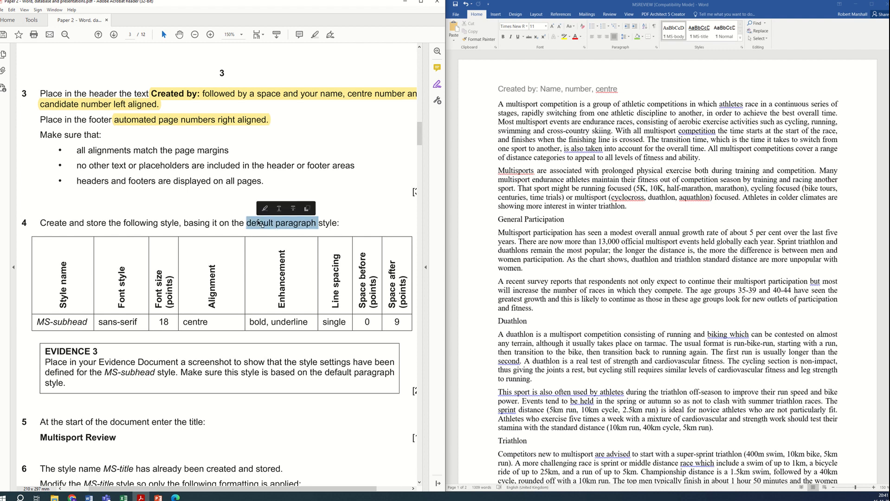
{"action": "left_click", "coordinate": [314, 35]}
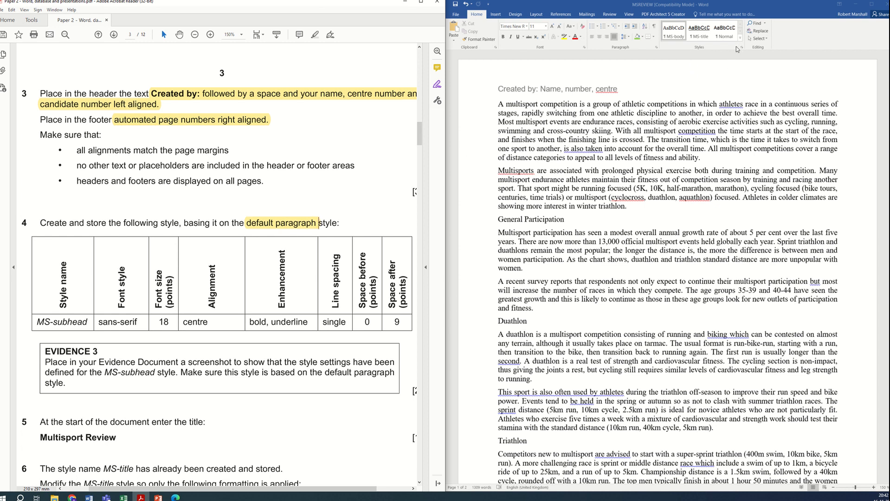
Step: Create a new style named MS-subhead and open its full modify settings
{"action": "left_click", "coordinate": [722, 158]}
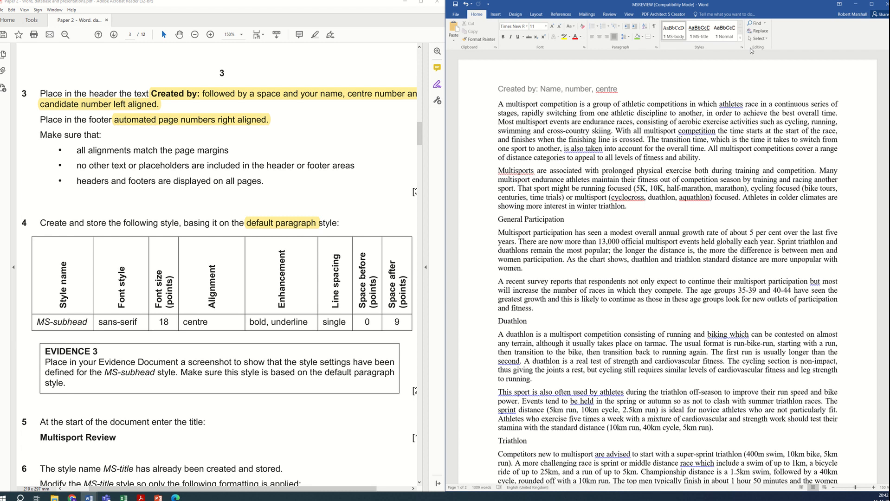
{"action": "left_click", "coordinate": [741, 40]}
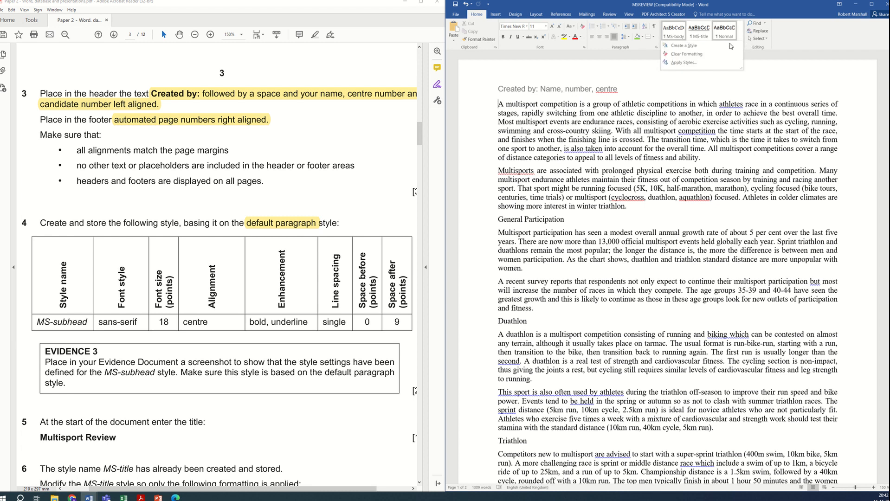
{"action": "left_click", "coordinate": [719, 46]}
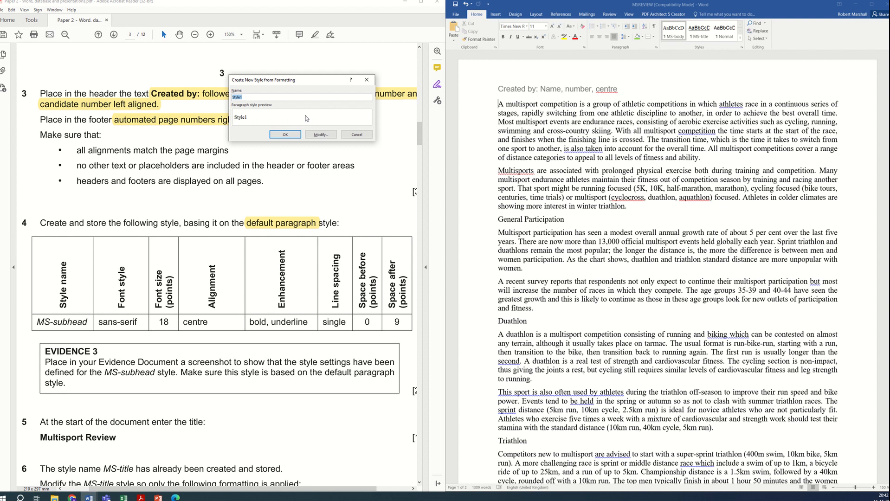
{"action": "type", "text": "MS-subhead"}
{"action": "left_click", "coordinate": [316, 135]}
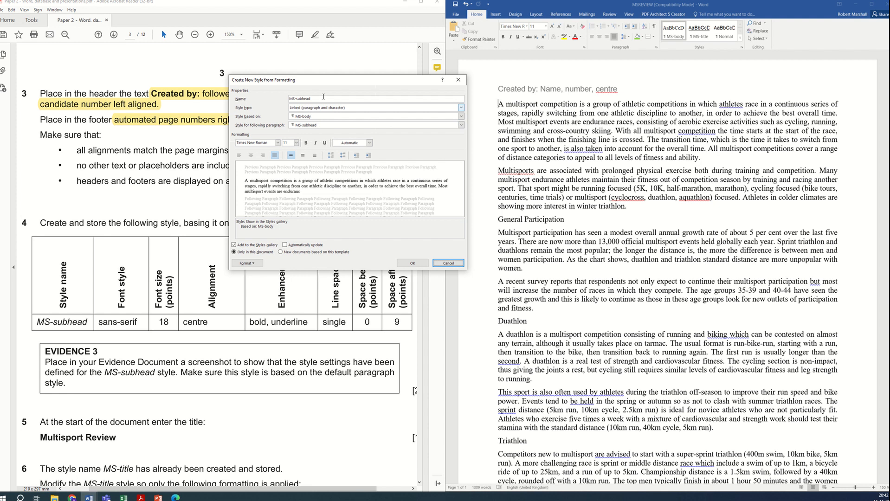
Step: Base the MS-subhead style on Normal and set its font to Arial
{"action": "left_click", "coordinate": [346, 117]}
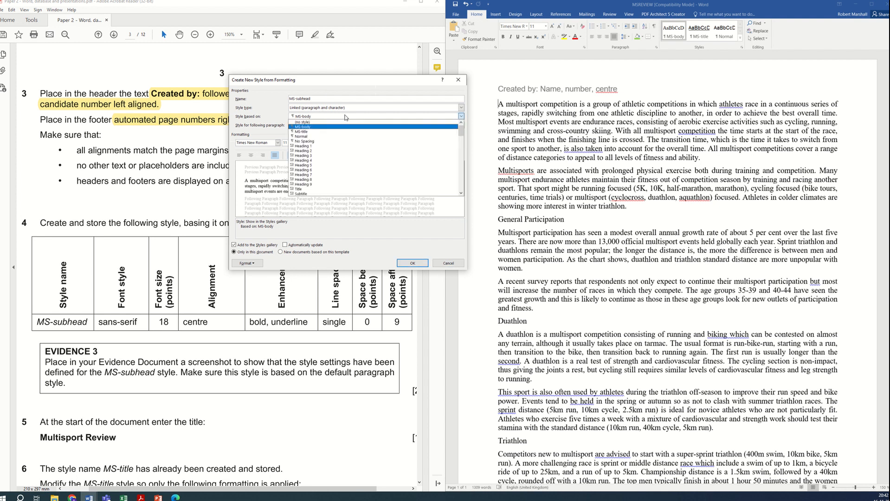
{"action": "left_click", "coordinate": [312, 138]}
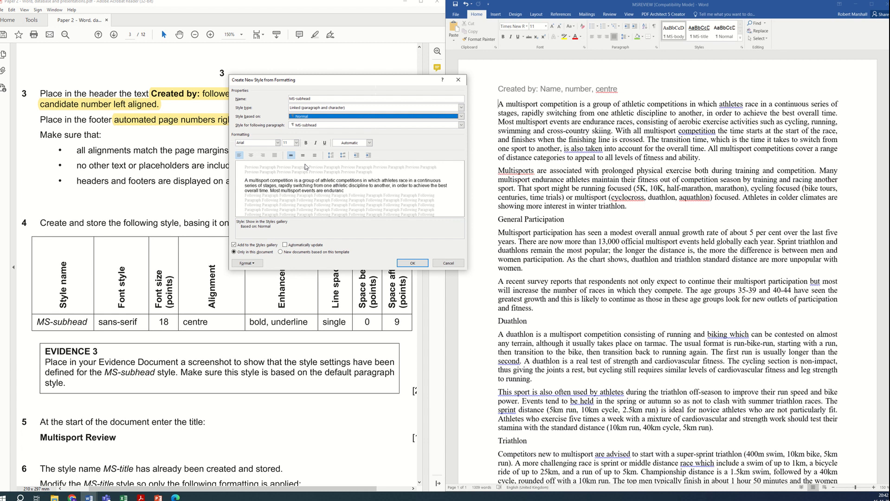
{"action": "left_click", "coordinate": [278, 143]}
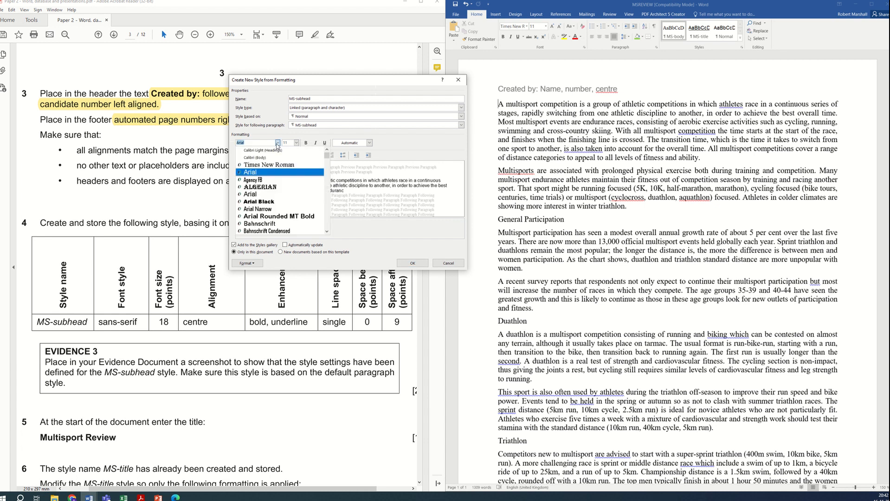
{"action": "left_click", "coordinate": [264, 175]}
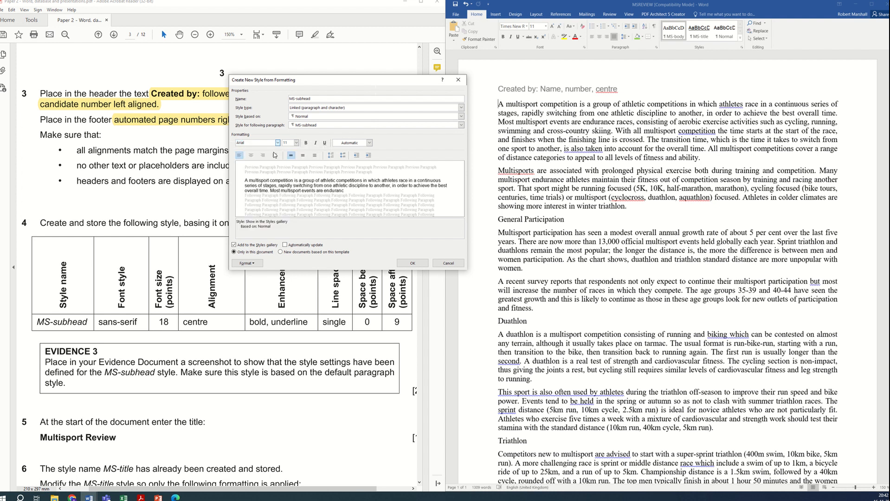
Step: Set the MS-subhead style to 18 pt, centred, bold and underlined
{"action": "left_click", "coordinate": [296, 143]}
{"action": "left_click", "coordinate": [286, 182]}
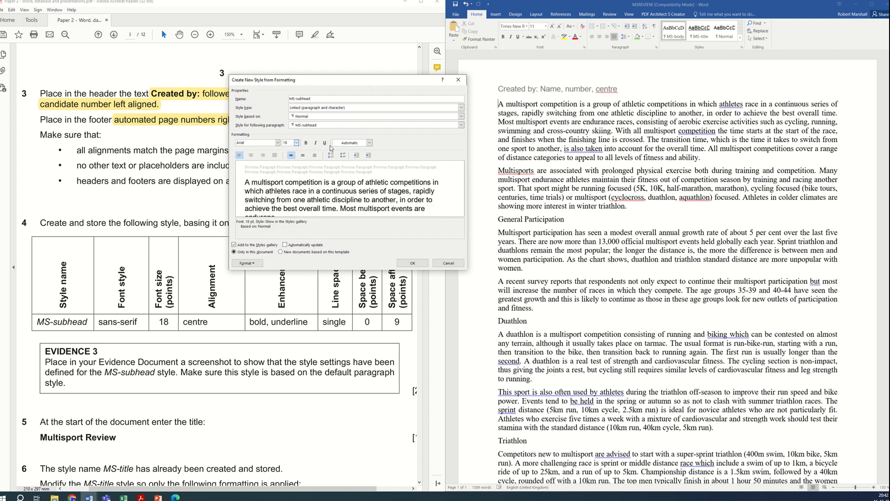
{"action": "left_click", "coordinate": [251, 155]}
{"action": "left_click", "coordinate": [306, 143]}
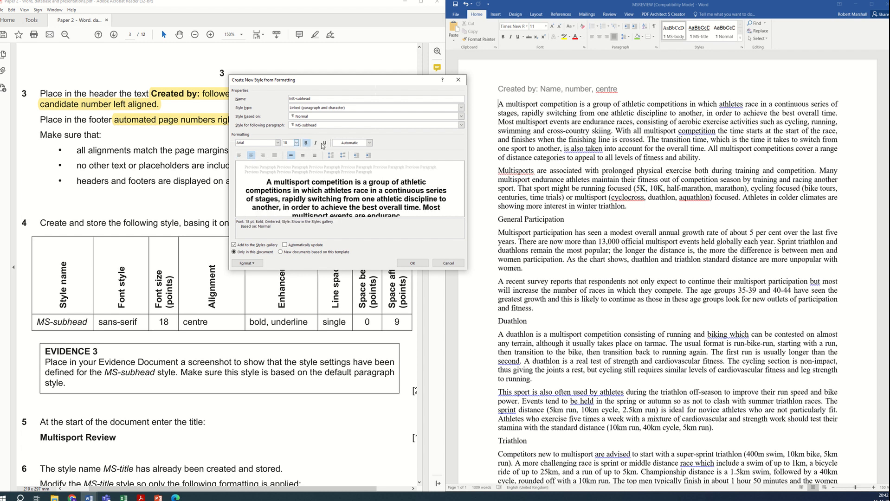
{"action": "left_click", "coordinate": [324, 144]}
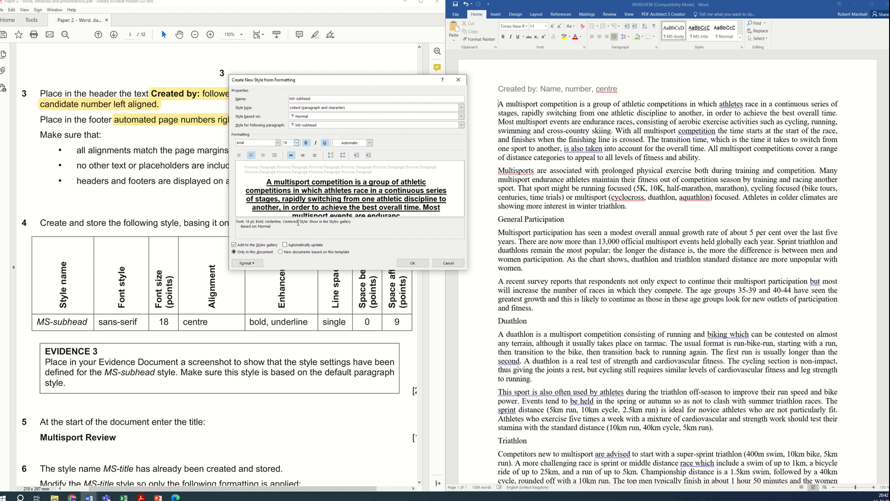
Step: Set the MS-subhead style's paragraph spacing after to 9 pt
{"action": "left_click", "coordinate": [263, 264]}
{"action": "left_click", "coordinate": [262, 279]}
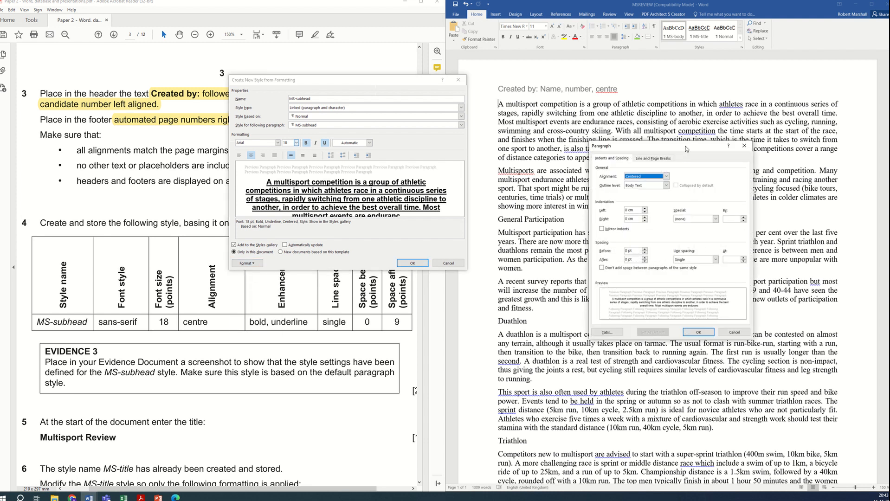
{"action": "left_click_drag", "start_coordinate": [687, 149], "coordinate": [606, 165]}
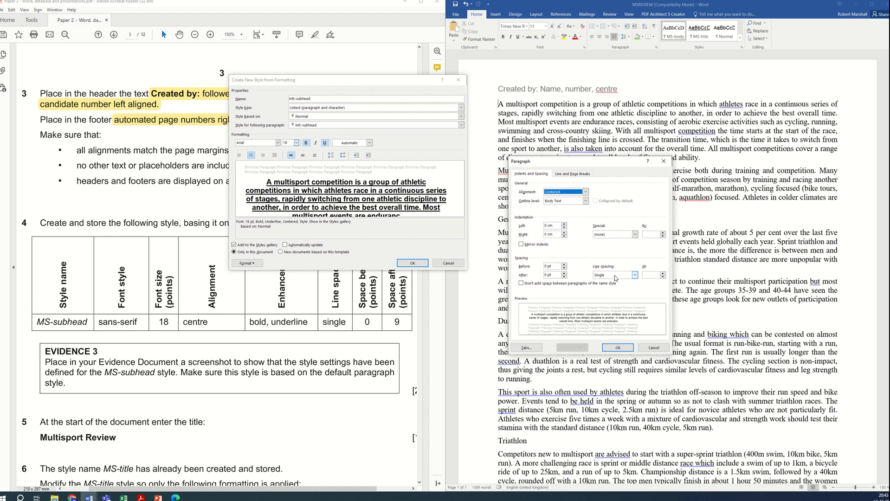
{"action": "left_click", "coordinate": [552, 274]}
{"action": "left_click_drag", "start_coordinate": [547, 275], "coordinate": [543, 276]}
{"action": "type", "text": "9"}
{"action": "left_click", "coordinate": [617, 348]}
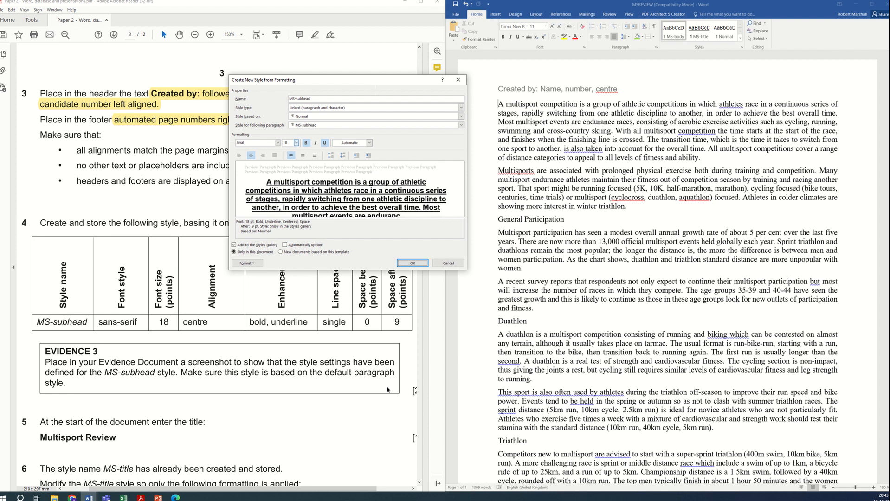
Step: Capture a screenshot of the MS-subhead style settings, switch to the evidence document, and create the style
{"action": "key", "text": "super+shift+s"}
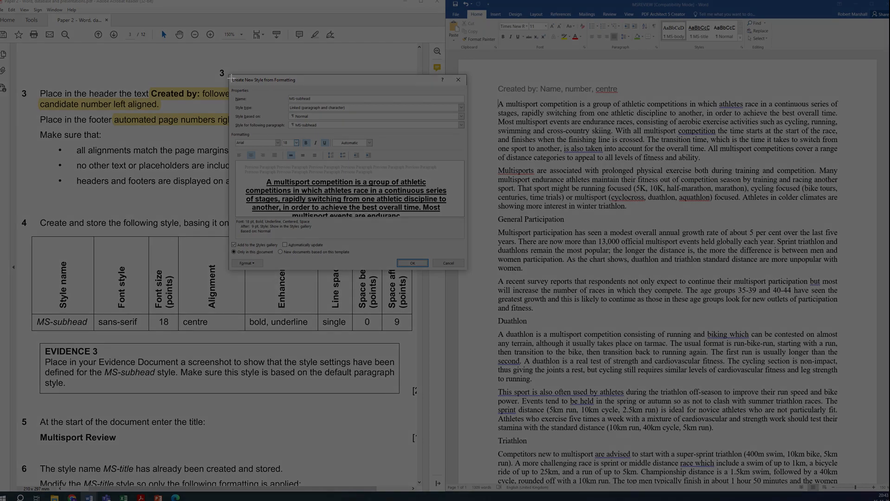
{"action": "left_click_drag", "start_coordinate": [231, 77], "coordinate": [467, 273]}
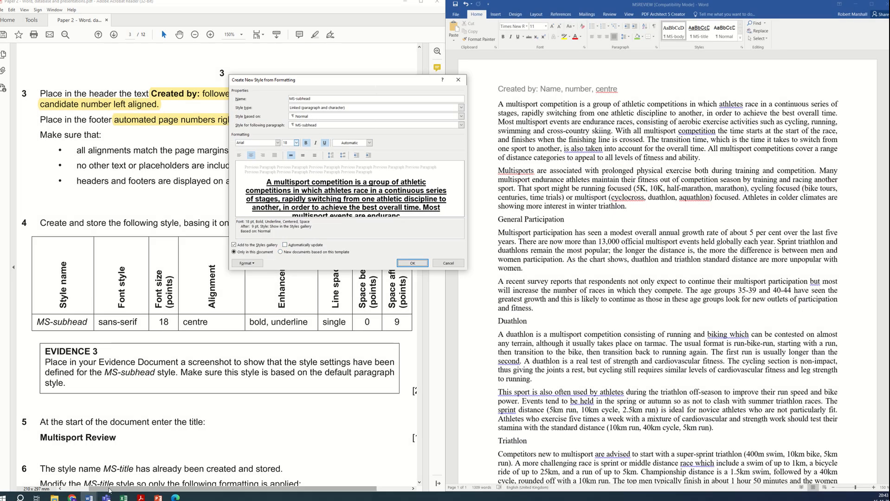
{"action": "left_click", "coordinate": [89, 498]}
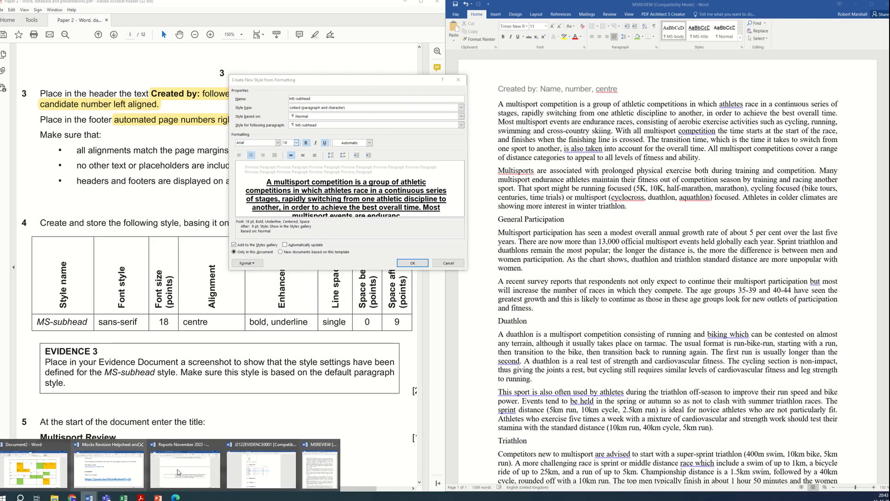
{"action": "left_click", "coordinate": [260, 469]}
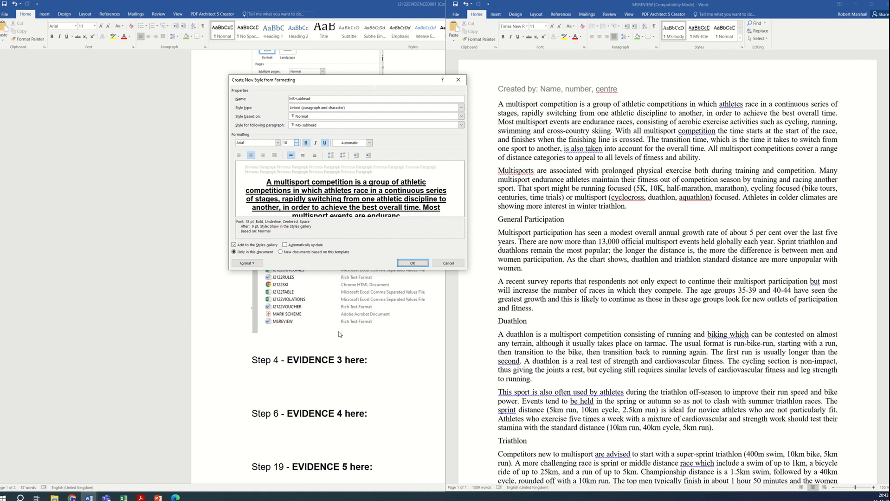
{"action": "left_click", "coordinate": [412, 264]}
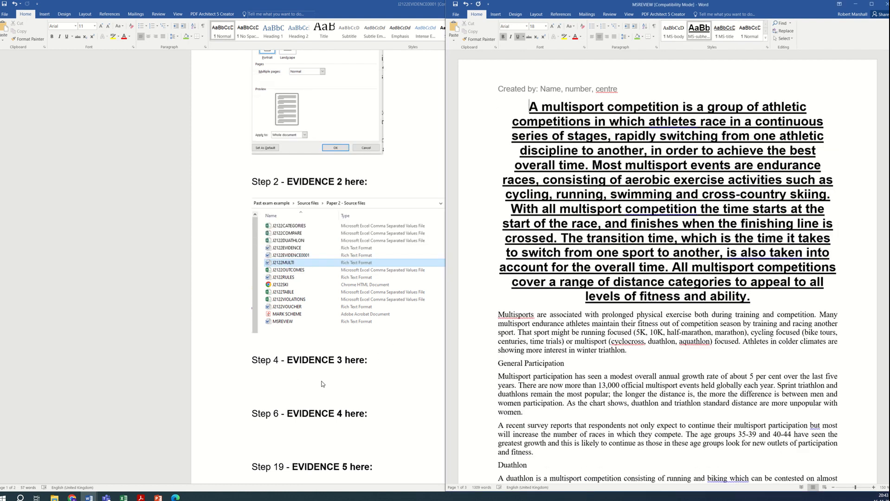
Step: Move the Step 4 EVIDENCE 3 heading onto a new page above the pasted screenshot and resize the screenshot
{"action": "left_click", "coordinate": [304, 384]}
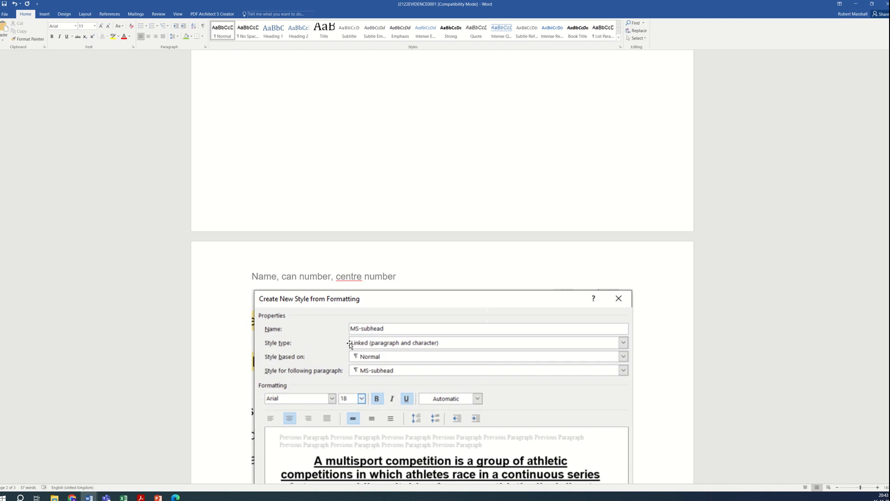
{"action": "scroll", "coordinate": [350, 344], "scroll_direction": "up", "scroll_amount": 3}
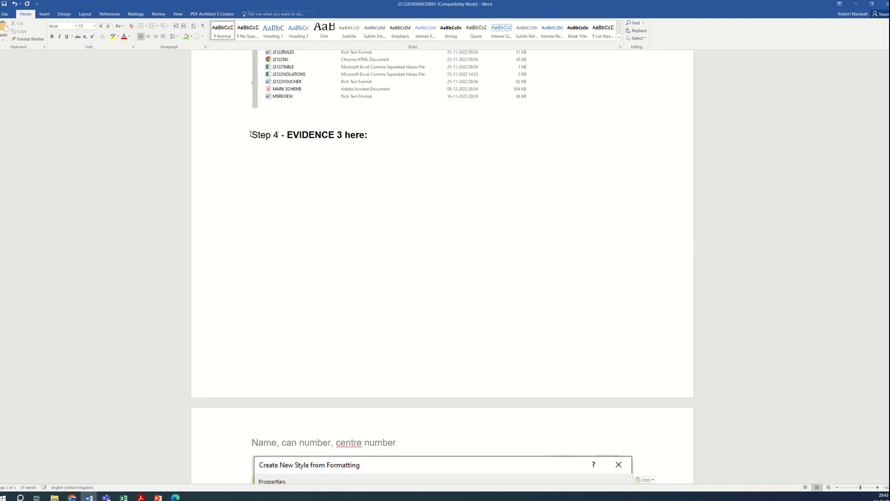
{"action": "left_click", "coordinate": [249, 140]}
{"action": "key", "text": "Return"}
{"action": "key", "text": "Return"}
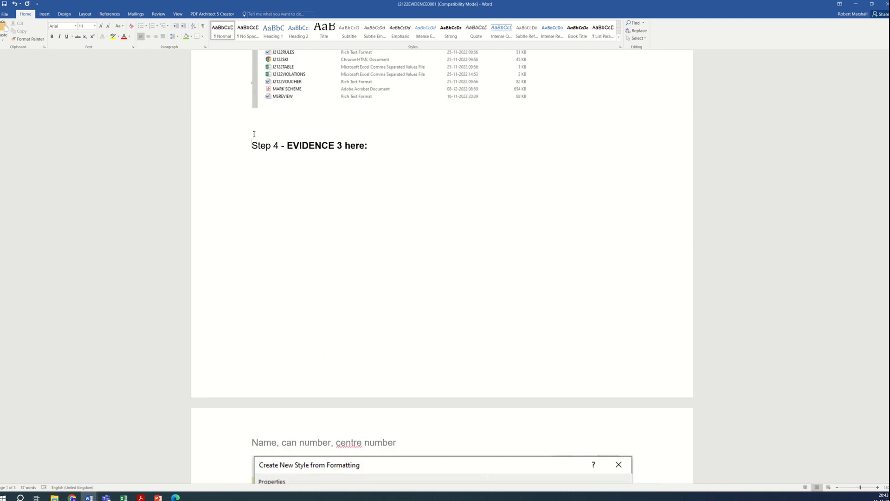
{"action": "left_click", "coordinate": [43, 15]}
{"action": "left_click", "coordinate": [31, 33]}
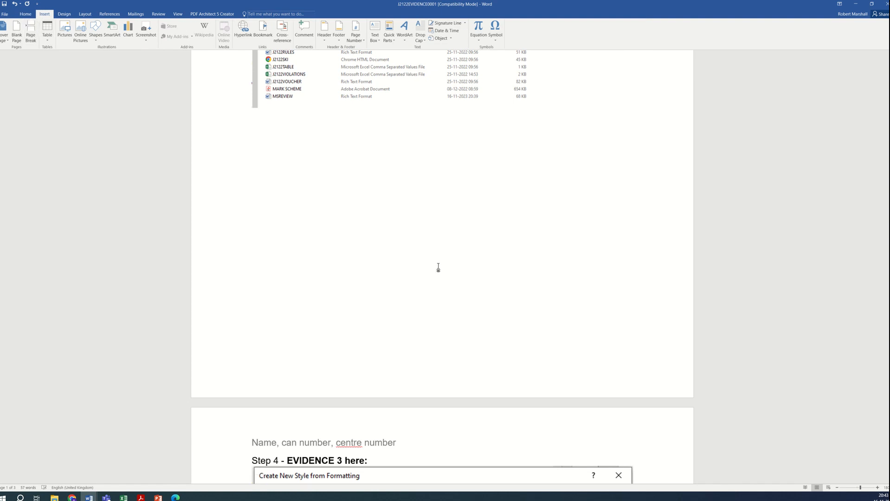
{"action": "scroll", "coordinate": [455, 302], "scroll_direction": "down", "scroll_amount": 8}
{"action": "scroll", "coordinate": [557, 348], "scroll_direction": "up", "scroll_amount": 2}
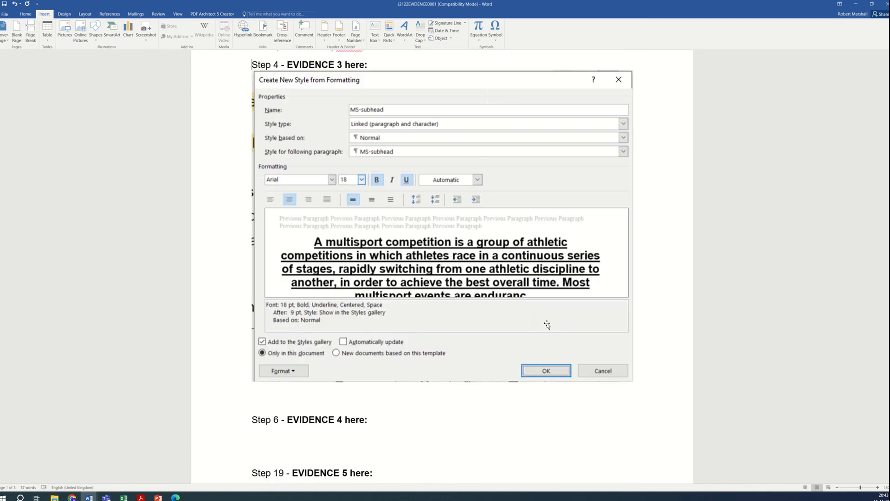
{"action": "left_click", "coordinate": [608, 371]}
{"action": "left_click_drag", "start_coordinate": [633, 383], "coordinate": [561, 324]}
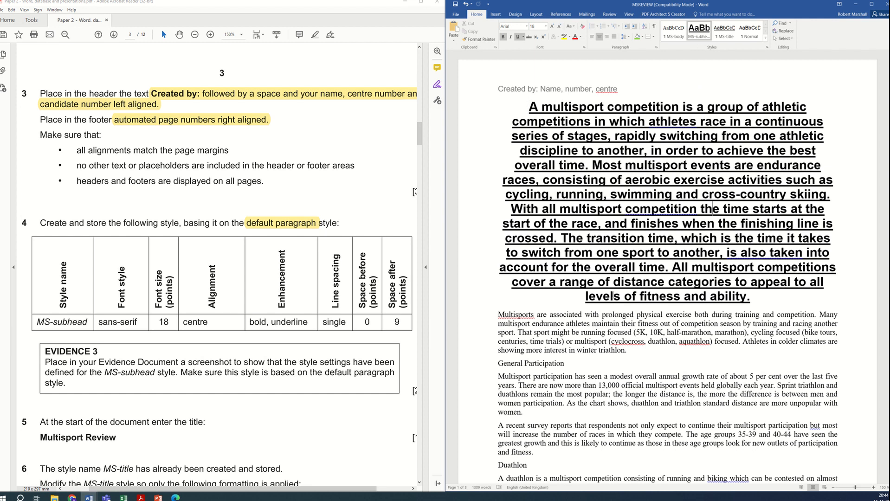
Step: Reapply the MS-body style to the first paragraph of MSREVIEW
{"action": "left_click", "coordinate": [631, 372]}
{"action": "left_click", "coordinate": [645, 239]}
{"action": "left_click", "coordinate": [675, 37]}
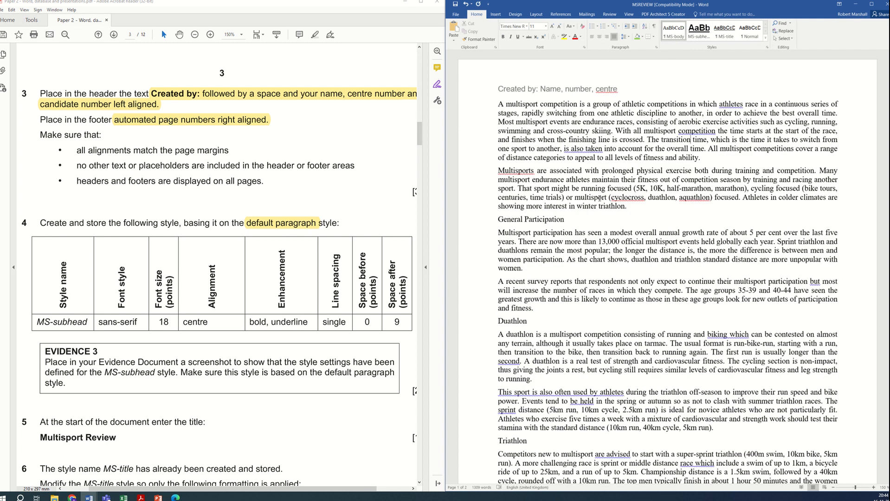
Step: Enter the title Multisport Review on a new line at the start of the document
{"action": "scroll", "coordinate": [209, 312], "scroll_direction": "down", "scroll_amount": 5}
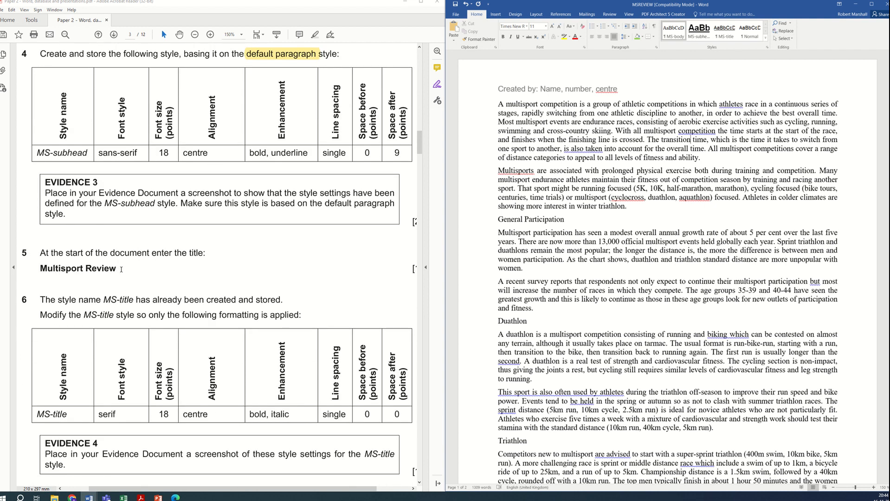
{"action": "key", "text": "ctrl+Home"}
{"action": "key", "text": "Return"}
{"action": "key", "text": "Return"}
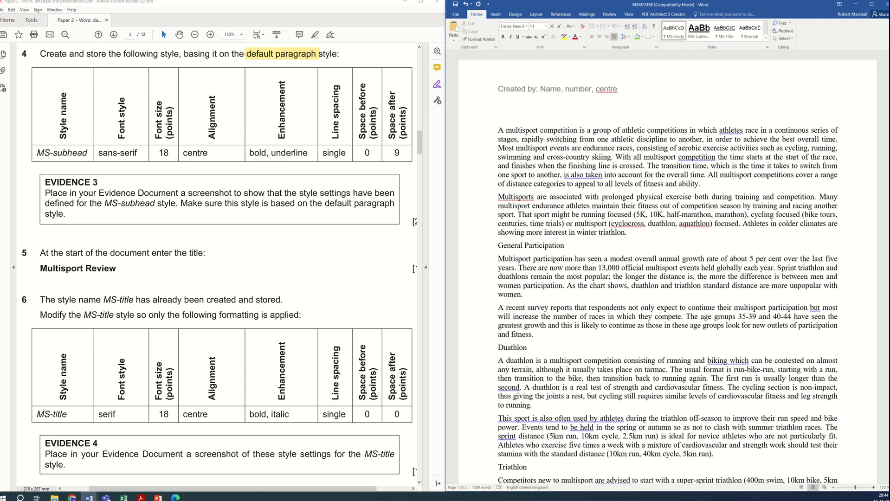
{"action": "key", "text": "BackSpace"}
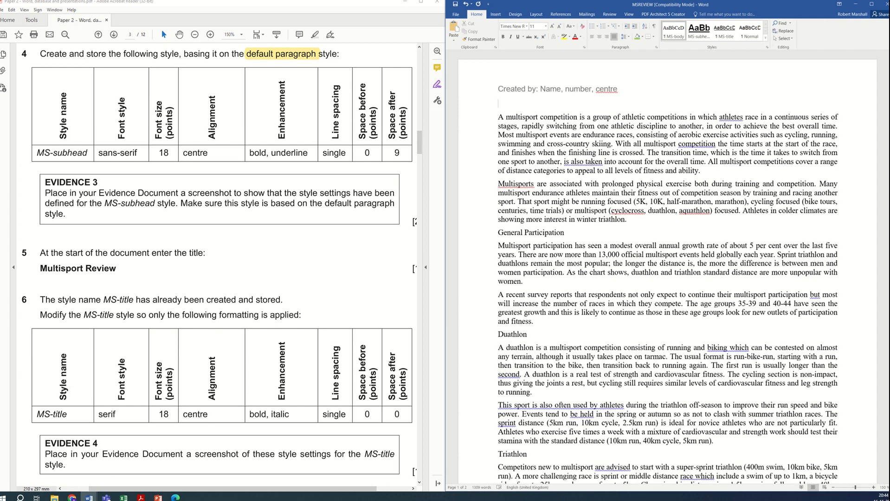
{"action": "type", "text": "Multisport Review"}
Step: Highlight "Modify the MS-title style" in the step 6 instruction of the exam paper
{"action": "scroll", "coordinate": [158, 282], "scroll_direction": "down", "scroll_amount": 1}
{"action": "scroll", "coordinate": [159, 270], "scroll_direction": "down", "scroll_amount": 1}
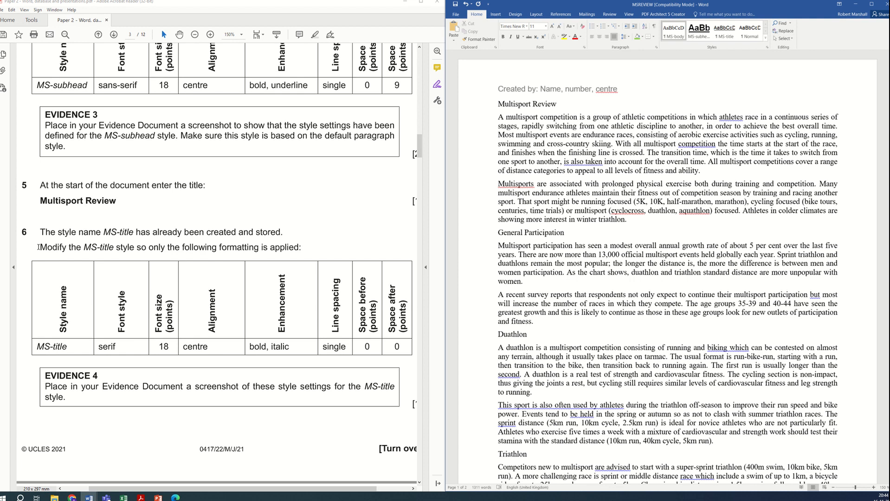
{"action": "left_click_drag", "start_coordinate": [38, 246], "coordinate": [135, 247]}
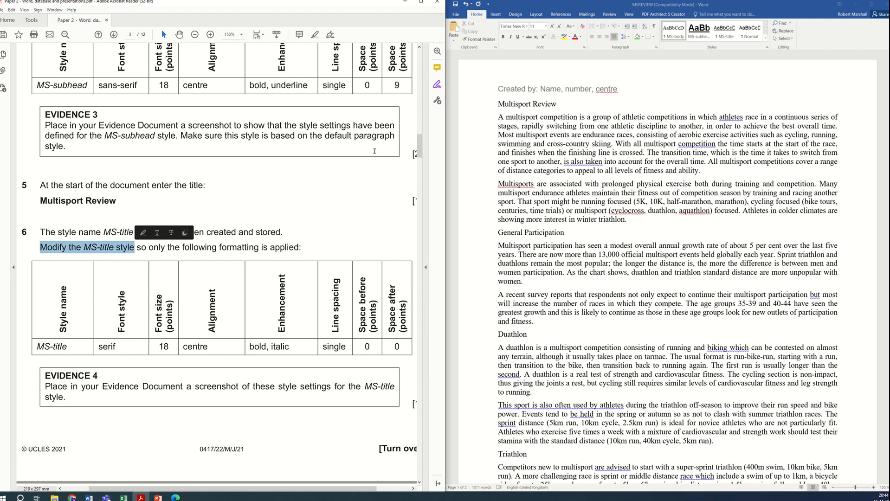
{"action": "left_click", "coordinate": [315, 34]}
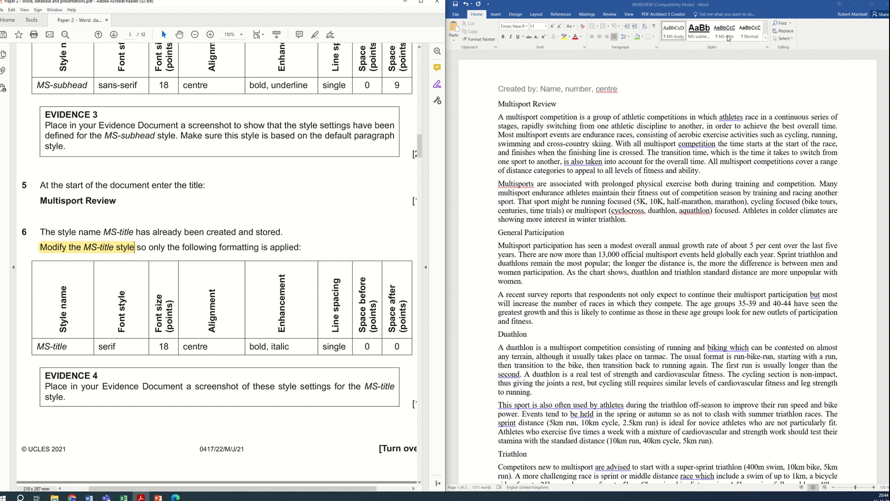
Step: Select the title, open the MS-title style for modification, and set its font to Times New Roman
{"action": "left_click", "coordinate": [544, 113]}
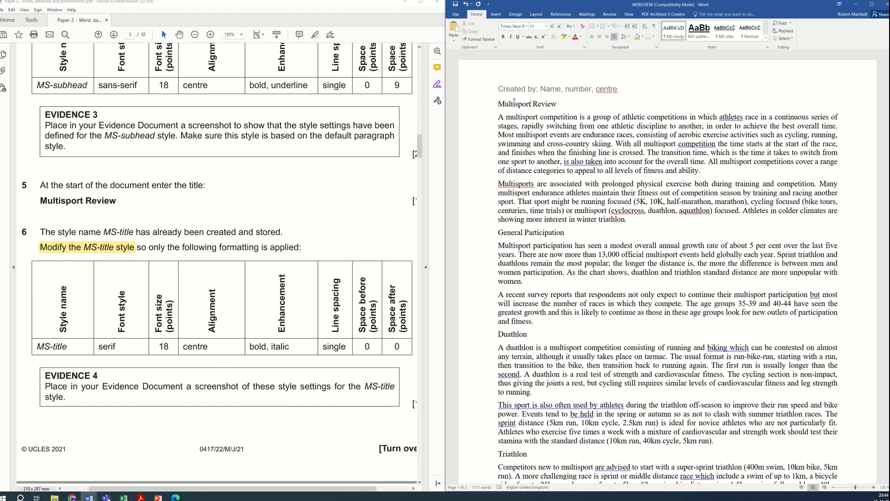
{"action": "left_click_drag", "start_coordinate": [500, 104], "coordinate": [555, 104]}
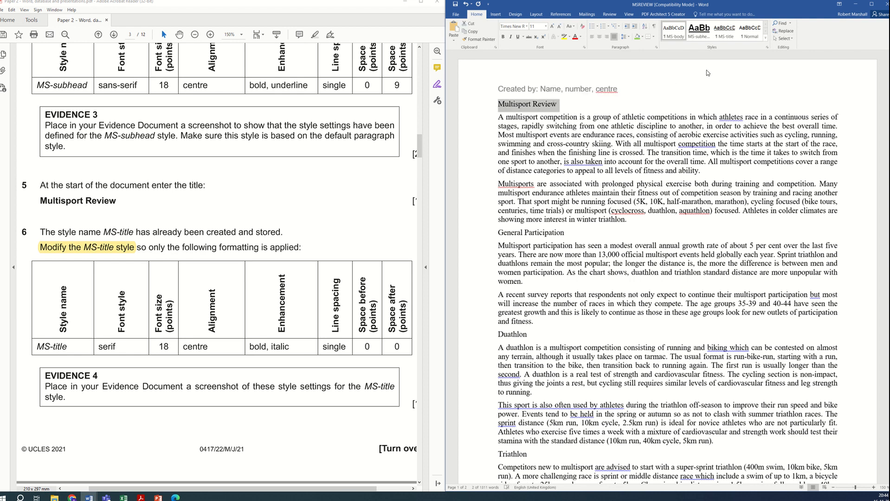
{"action": "right_click", "coordinate": [727, 36]}
{"action": "left_click", "coordinate": [741, 44]}
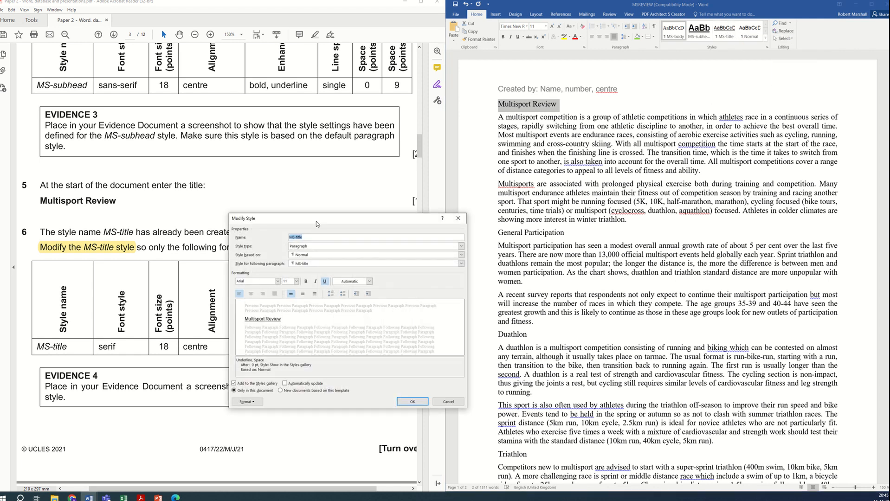
{"action": "left_click_drag", "start_coordinate": [325, 224], "coordinate": [505, 220]}
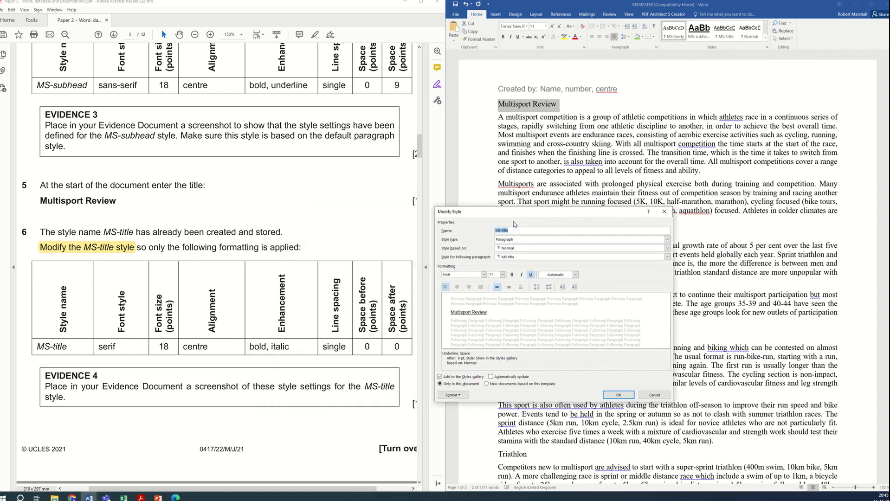
{"action": "left_click", "coordinate": [483, 275]}
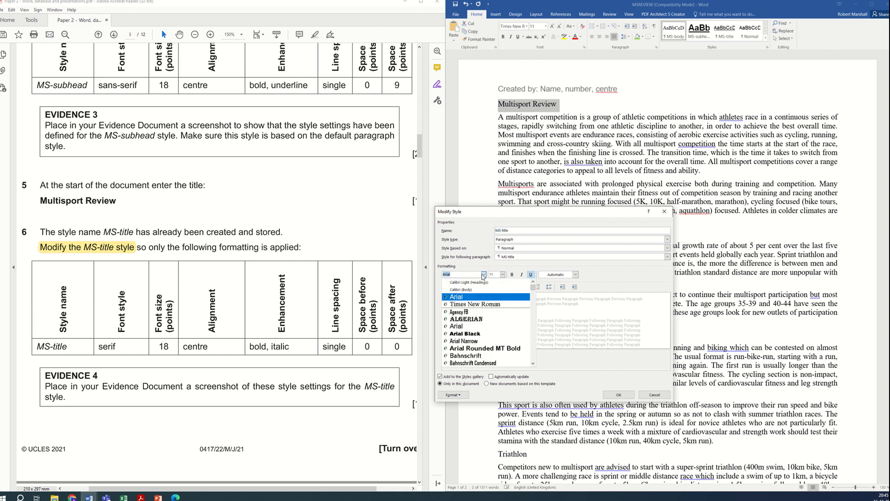
{"action": "left_click", "coordinate": [471, 304]}
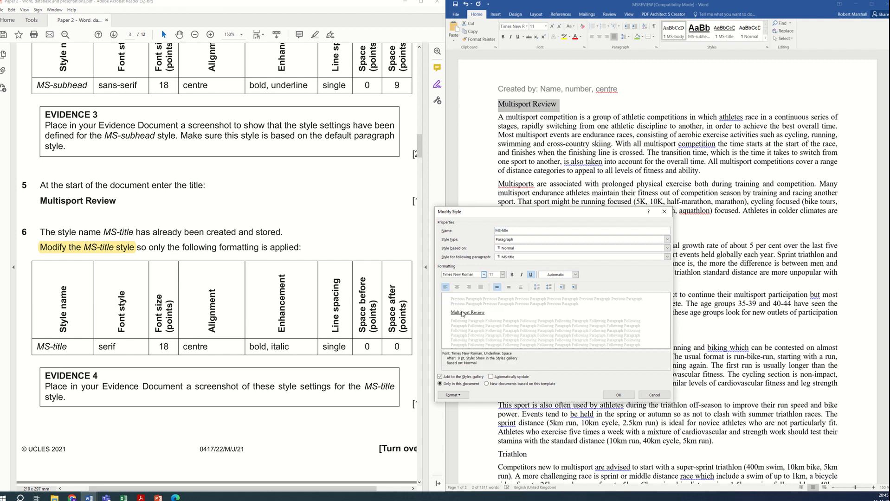
Step: Set the MS-title style to 18 pt, centred, bold and italic, with underline removed
{"action": "left_click", "coordinate": [503, 275]}
{"action": "left_click", "coordinate": [494, 319]}
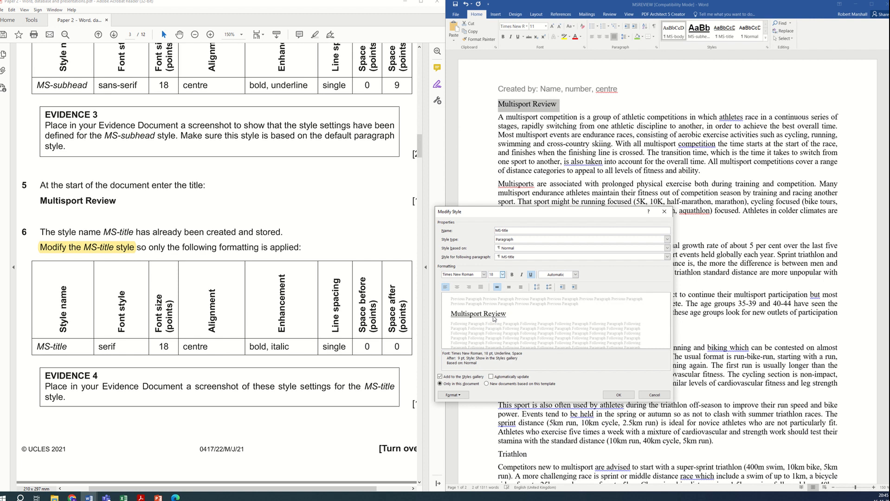
{"action": "left_click", "coordinate": [457, 288]}
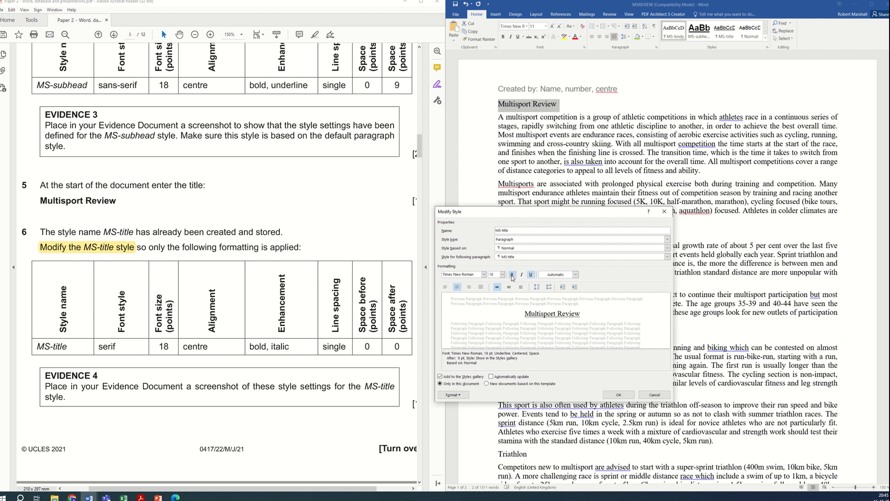
{"action": "left_click", "coordinate": [512, 275]}
{"action": "left_click", "coordinate": [521, 275]}
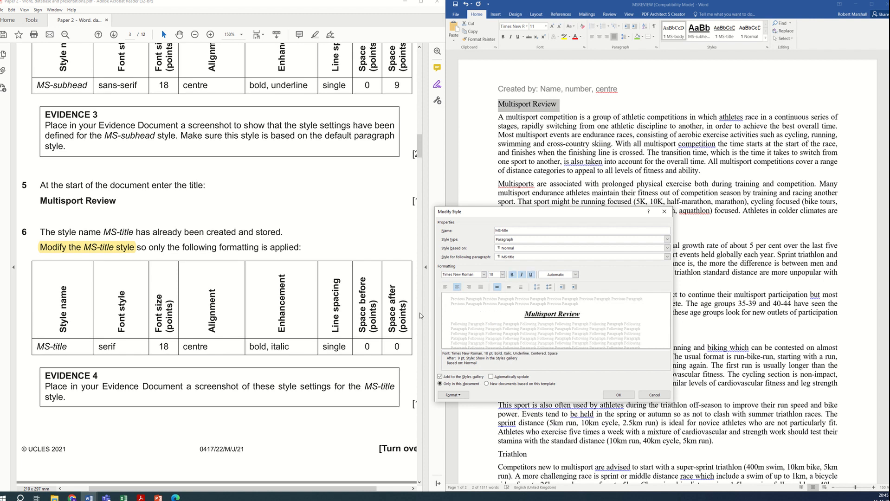
{"action": "left_click", "coordinate": [531, 275]}
Step: Set the MS-title style's paragraph spacing after to 0 pt
{"action": "left_click", "coordinate": [453, 396]}
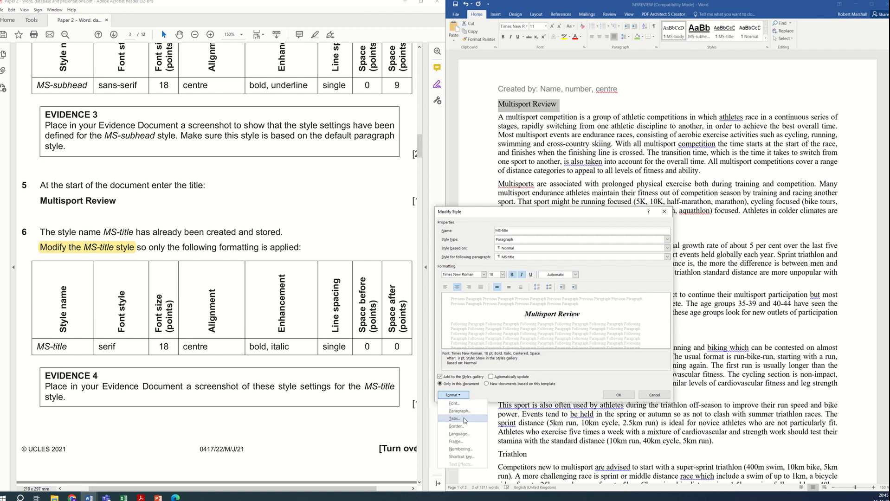
{"action": "left_click", "coordinate": [460, 410]}
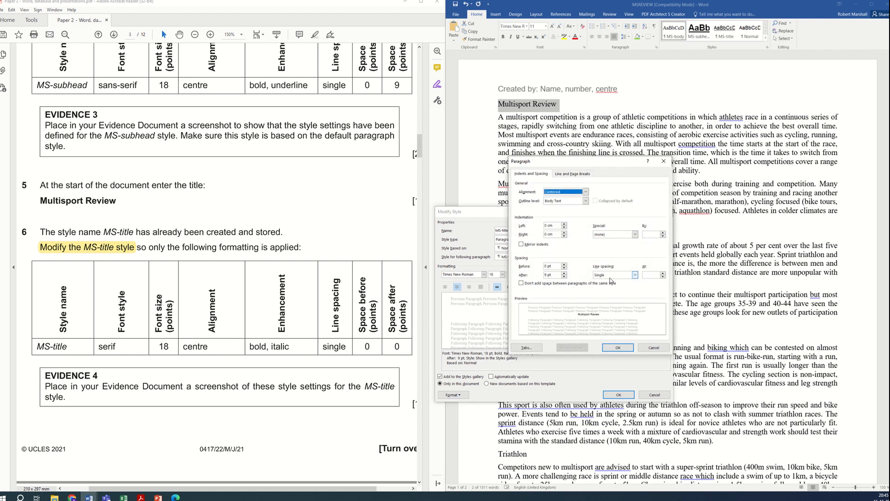
{"action": "double_click", "coordinate": [547, 276]}
{"action": "type", "text": "0"}
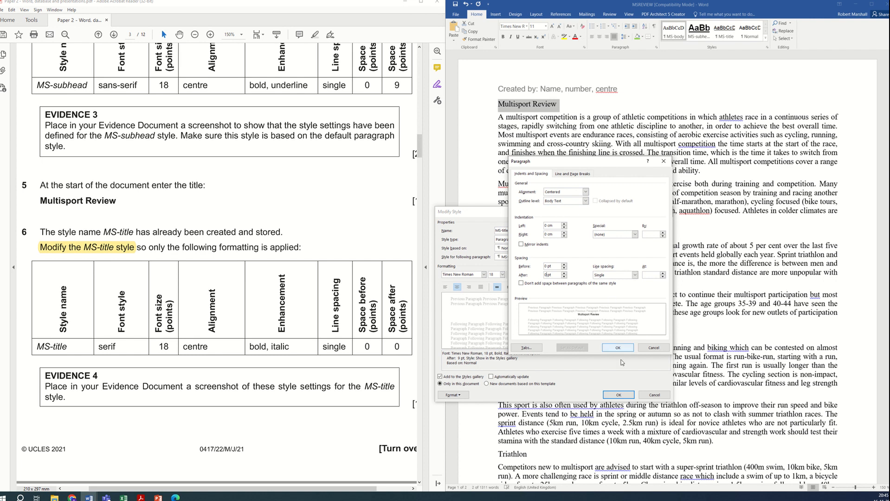
{"action": "left_click", "coordinate": [622, 348]}
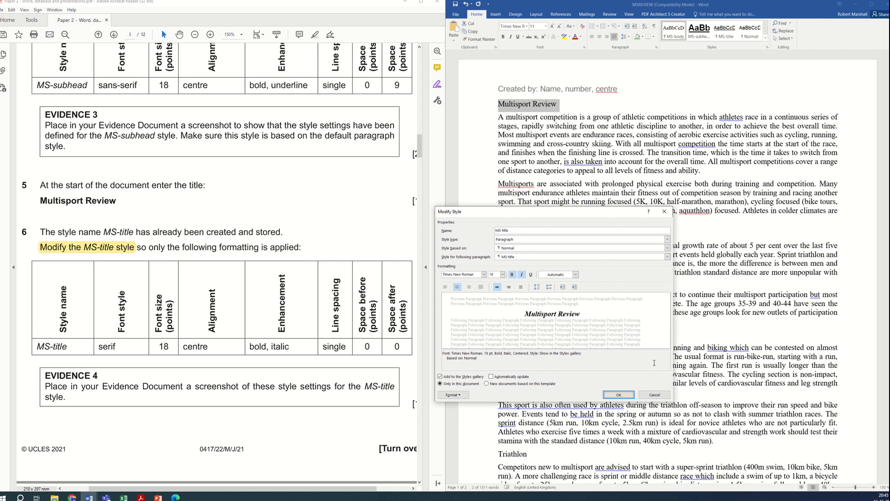
Step: Capture a screenshot of the MS-title Modify Style dialog and confirm the style changes
{"action": "key", "text": "super+shift+s"}
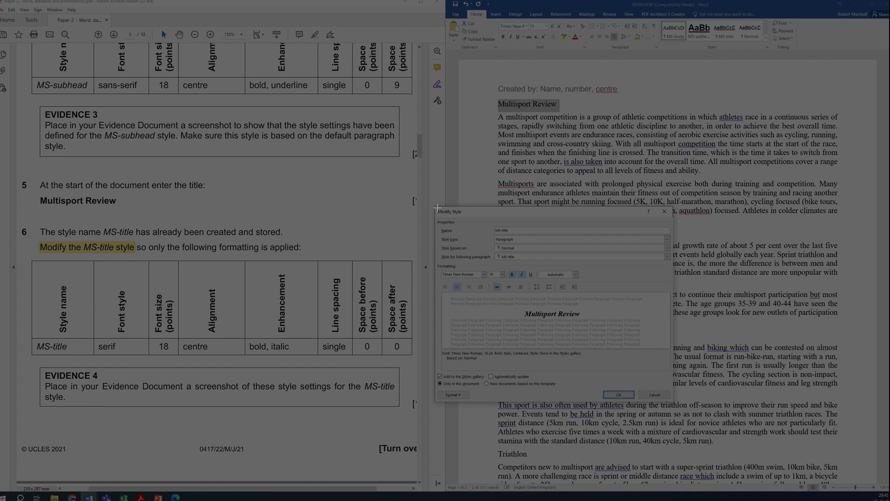
{"action": "left_click_drag", "start_coordinate": [435, 204], "coordinate": [674, 401]}
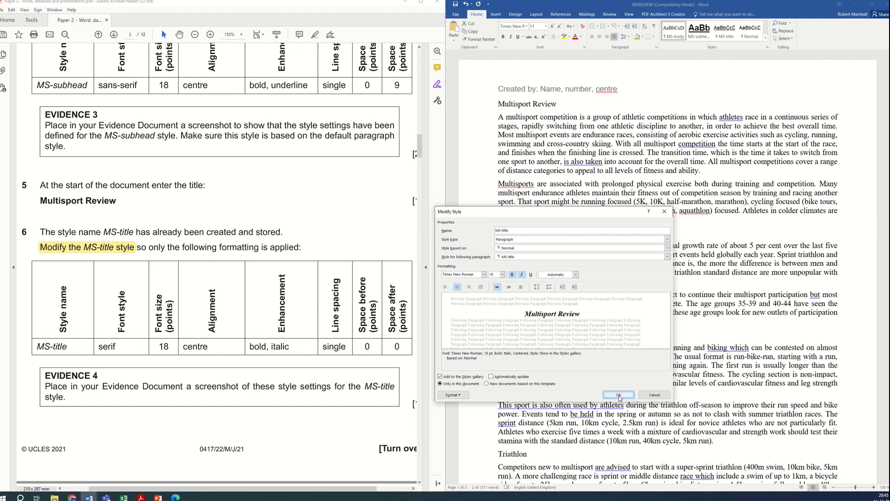
{"action": "left_click", "coordinate": [619, 394]}
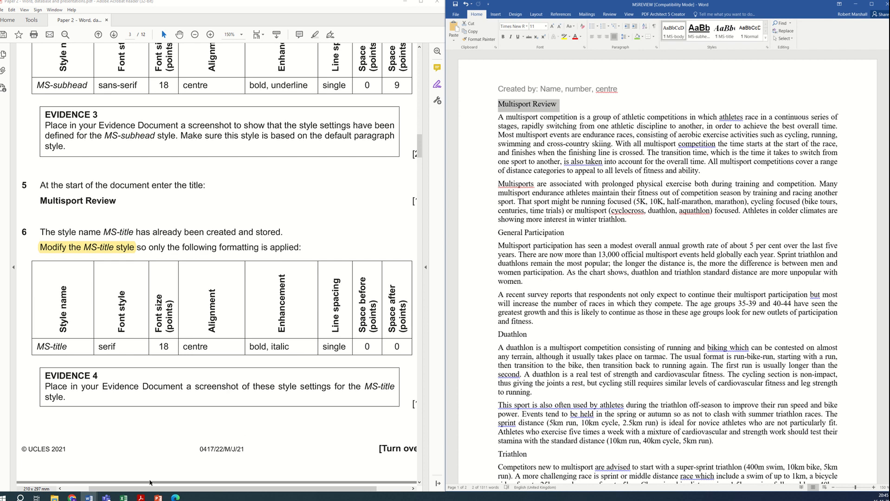
Step: Paste the screenshot under Step 6 EVIDENCE 4 in the evidence document, shrink it, and minimise the evidence document
{"action": "left_click", "coordinate": [89, 498]}
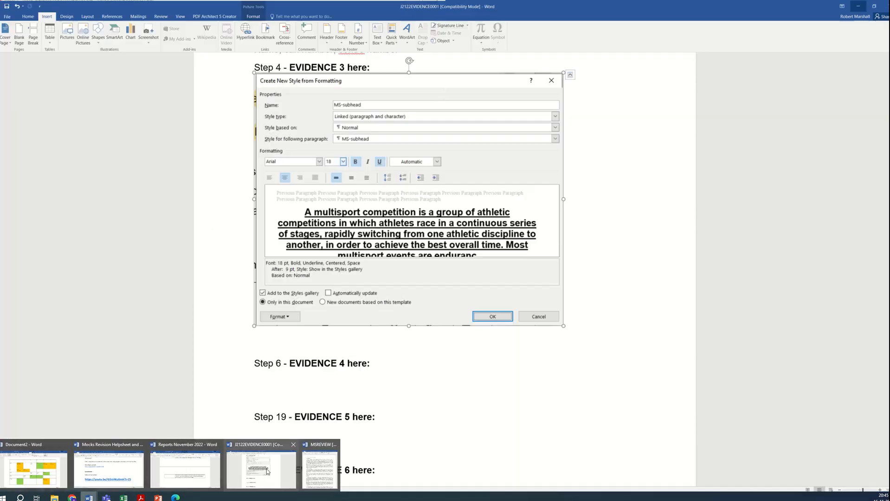
{"action": "left_click", "coordinate": [261, 469]}
{"action": "left_click", "coordinate": [313, 380]}
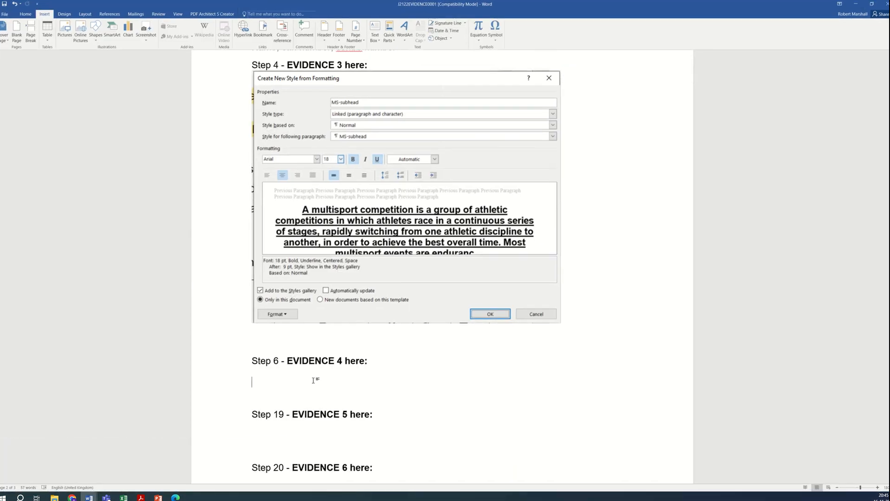
{"action": "key", "text": "ctrl+v"}
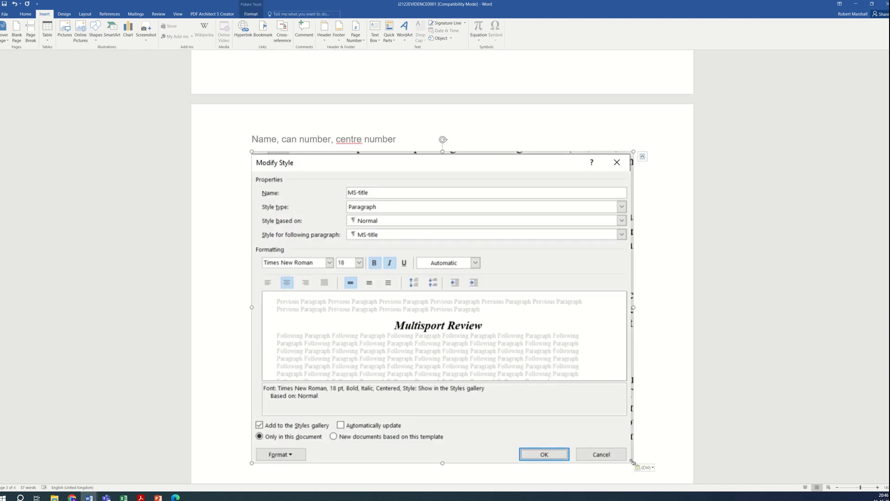
{"action": "left_click_drag", "start_coordinate": [634, 463], "coordinate": [480, 337]}
{"action": "scroll", "coordinate": [378, 367], "scroll_direction": "down", "scroll_amount": 3}
{"action": "scroll", "coordinate": [385, 339], "scroll_direction": "up", "scroll_amount": 2}
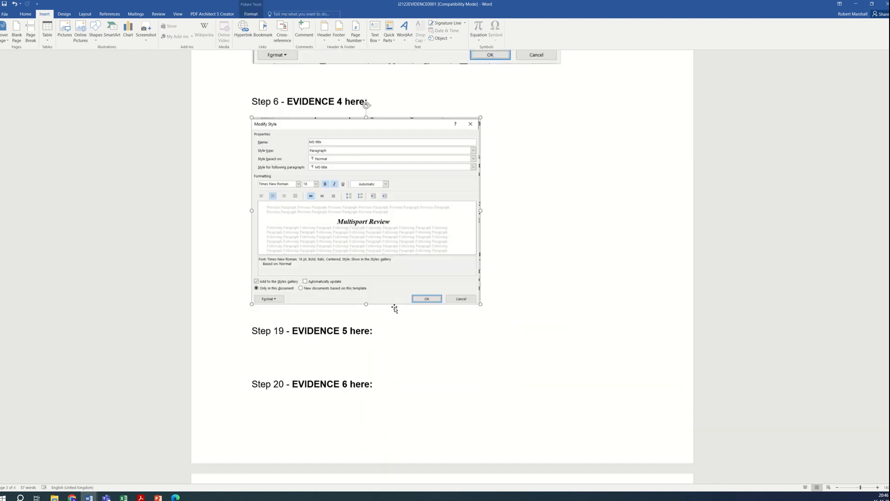
{"action": "scroll", "coordinate": [371, 290], "scroll_direction": "down", "scroll_amount": 2}
{"action": "scroll", "coordinate": [367, 296], "scroll_direction": "down", "scroll_amount": 3}
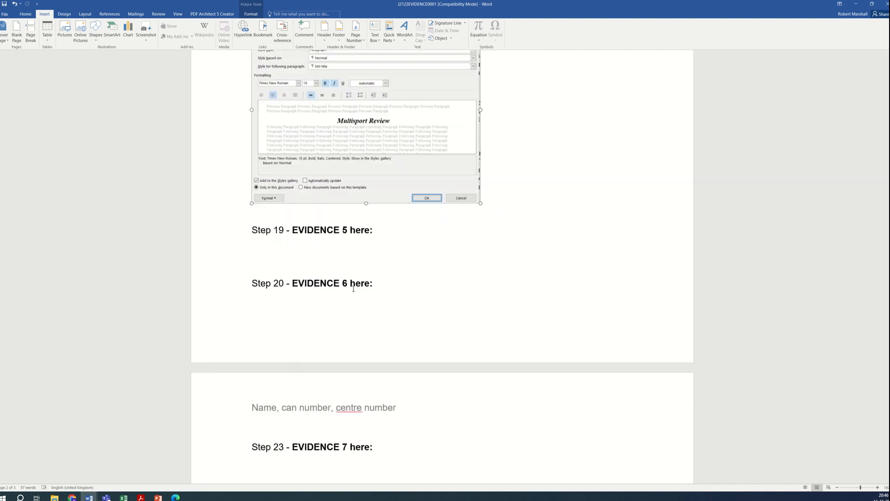
{"action": "left_click", "coordinate": [327, 234]}
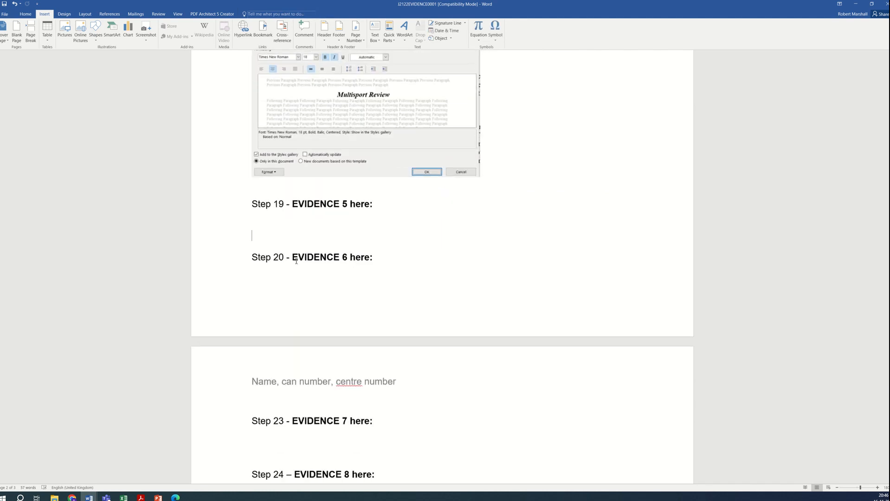
{"action": "left_click", "coordinate": [855, 4]}
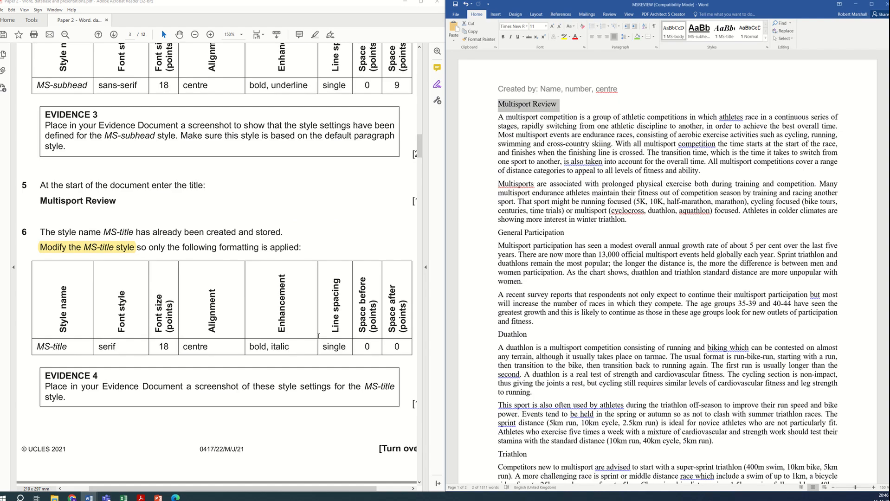
Step: Apply the MS-title style to the Multisport Review title
{"action": "scroll", "coordinate": [318, 337], "scroll_direction": "down", "scroll_amount": 5}
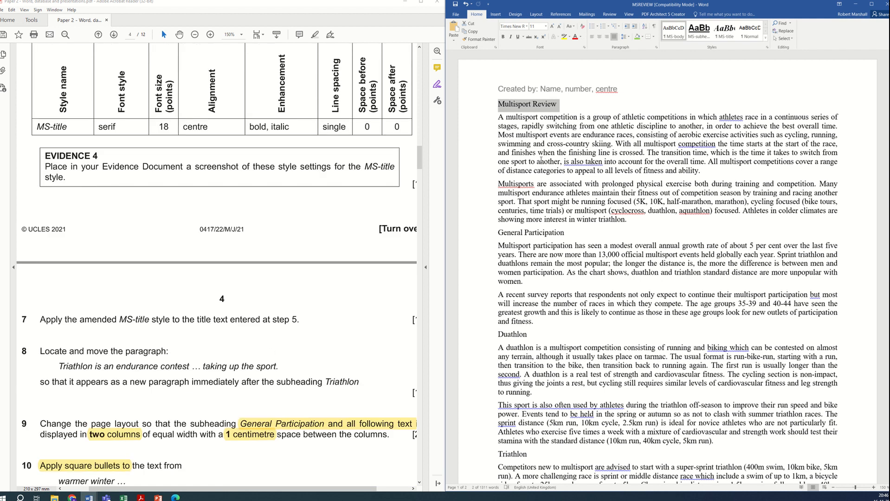
{"action": "left_click", "coordinate": [731, 37]}
{"action": "left_click", "coordinate": [692, 135]}
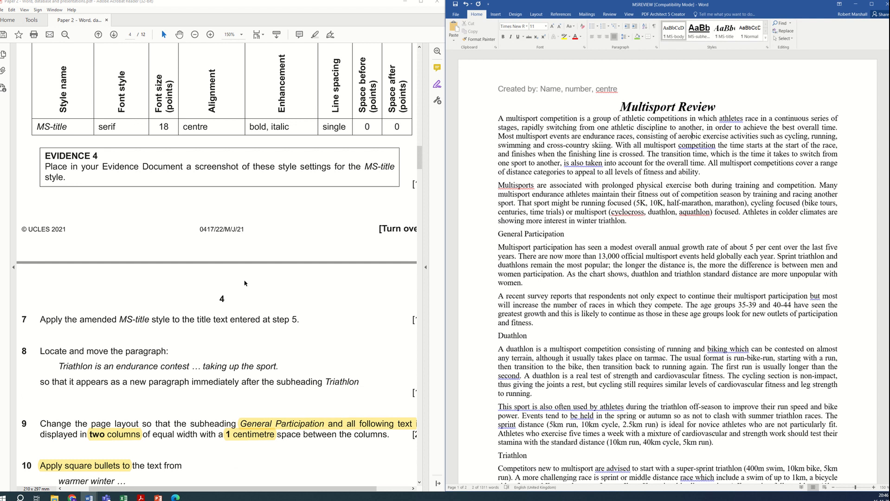
Step: Search for "endurance" and move the paragraph "Triathlon is an endurance contest … taking up the sport." to directly after the Triathlon subheading
{"action": "scroll", "coordinate": [184, 320], "scroll_direction": "down", "scroll_amount": 3}
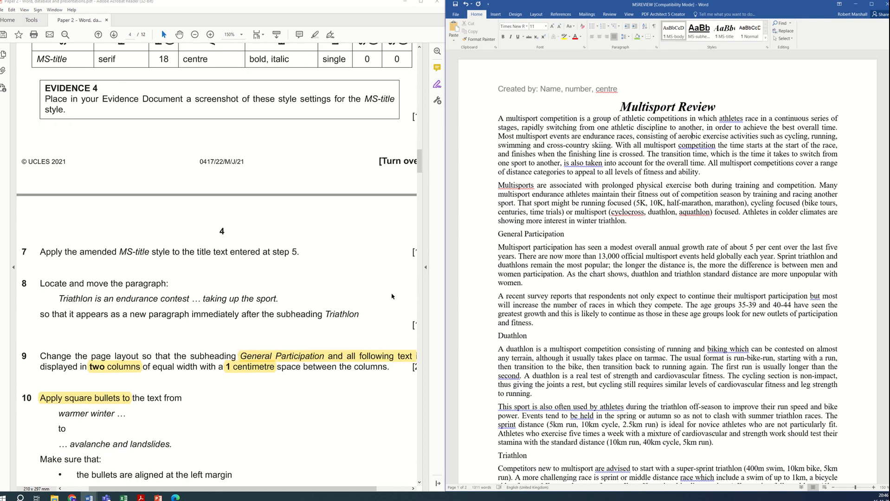
{"action": "left_click", "coordinate": [659, 247]}
{"action": "key", "text": "ctrl+f"}
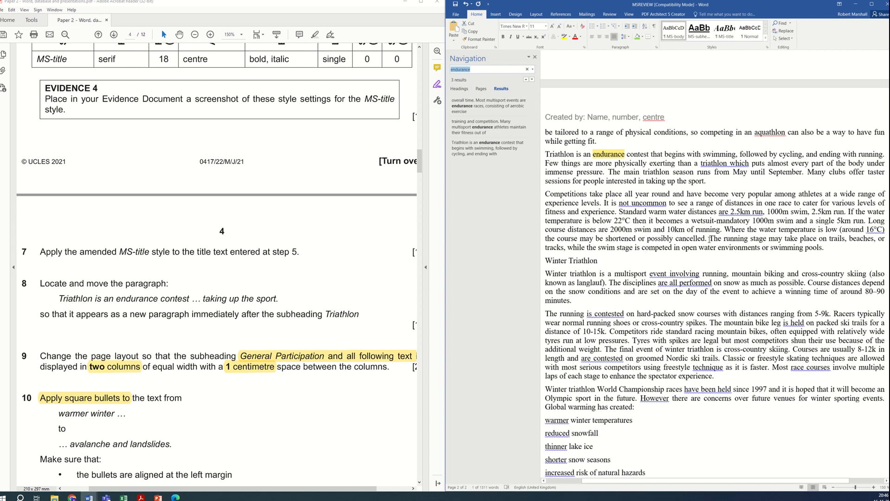
{"action": "left_click", "coordinate": [632, 165]}
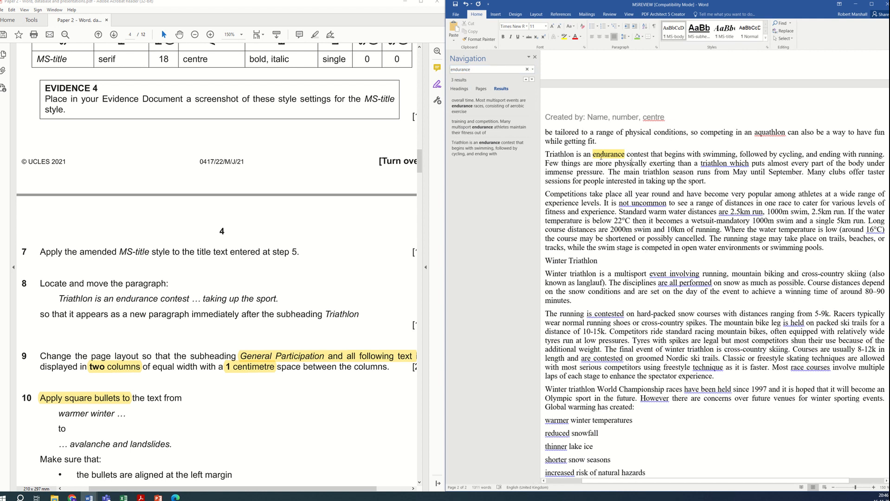
{"action": "left_click", "coordinate": [535, 56]}
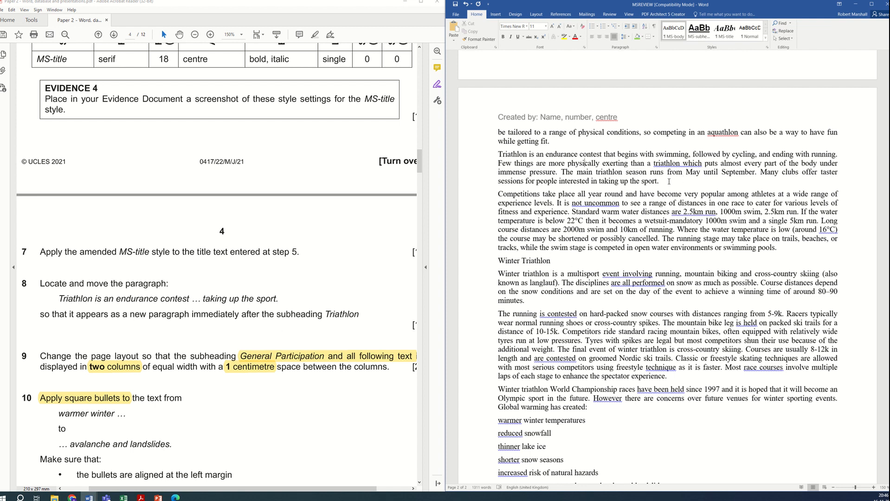
{"action": "left_click_drag", "start_coordinate": [668, 181], "coordinate": [501, 158]}
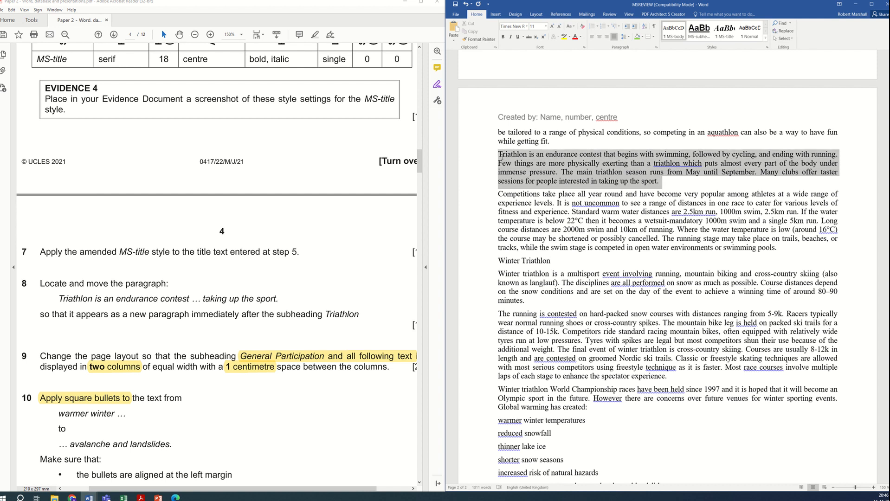
{"action": "scroll", "coordinate": [640, 349], "scroll_direction": "up", "scroll_amount": 5}
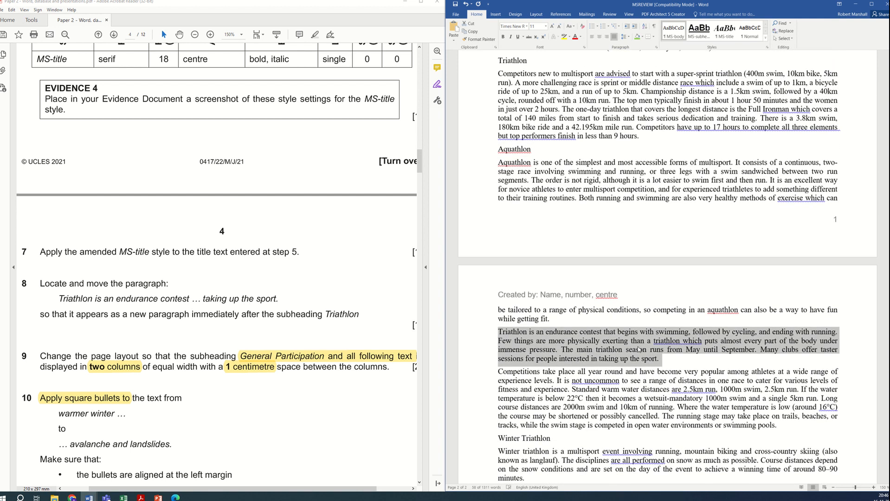
{"action": "scroll", "coordinate": [632, 374], "scroll_direction": "up", "scroll_amount": 1}
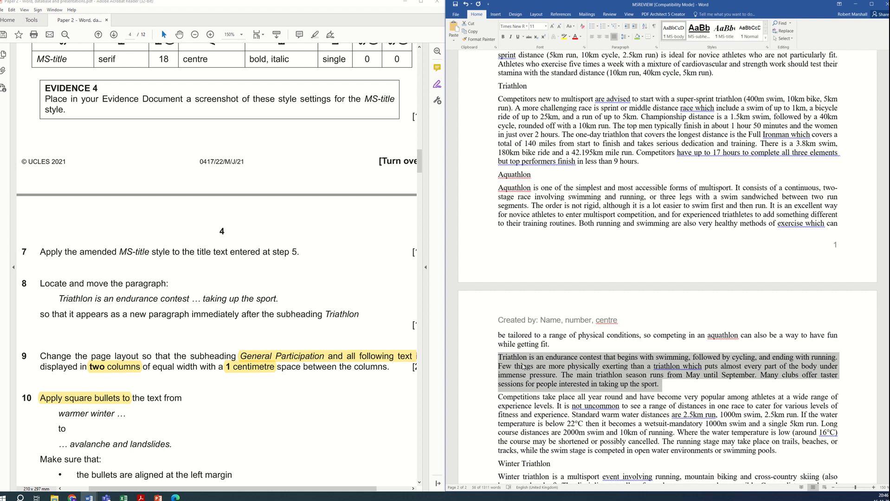
{"action": "left_click_drag", "start_coordinate": [527, 368], "coordinate": [503, 102]}
{"action": "left_click_drag", "start_coordinate": [502, 102], "coordinate": [503, 102]}
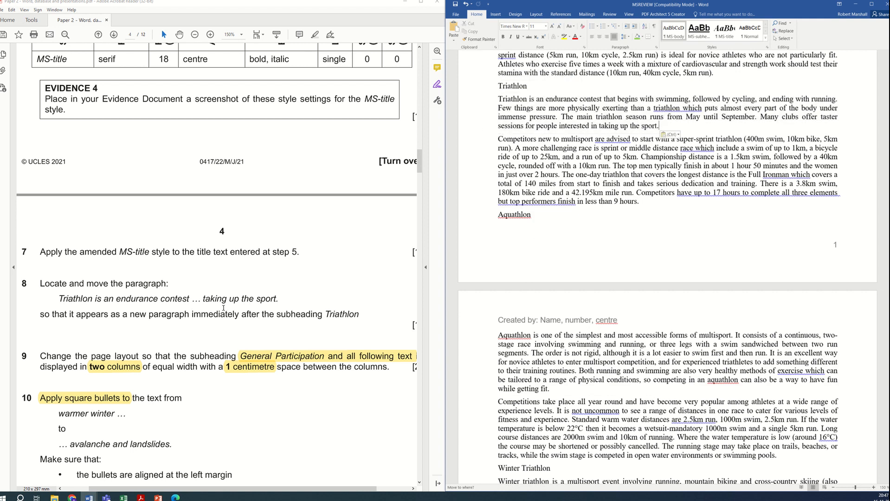
Step: Format the text from General Participation to the end of the document as two equal-width columns with 1 cm spacing
{"action": "scroll", "coordinate": [224, 306], "scroll_direction": "down", "scroll_amount": 3}
{"action": "left_click", "coordinate": [172, 334]}
{"action": "scroll", "coordinate": [173, 334], "scroll_direction": "down", "scroll_amount": 1}
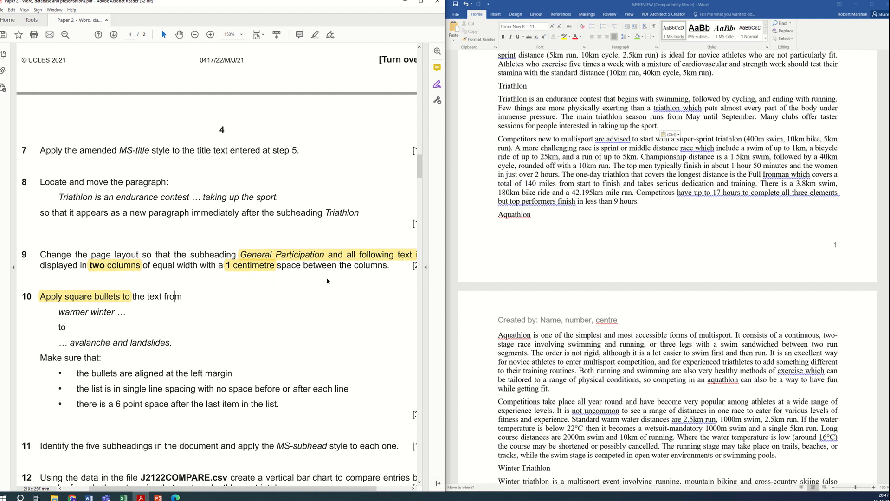
{"action": "scroll", "coordinate": [649, 269], "scroll_direction": "up", "scroll_amount": 5}
{"action": "scroll", "coordinate": [648, 269], "scroll_direction": "up", "scroll_amount": 9}
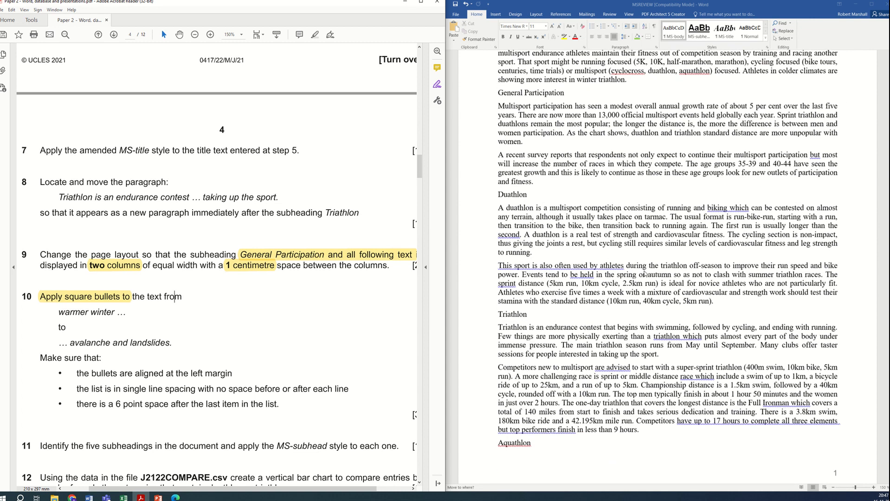
{"action": "left_click", "coordinate": [500, 219]}
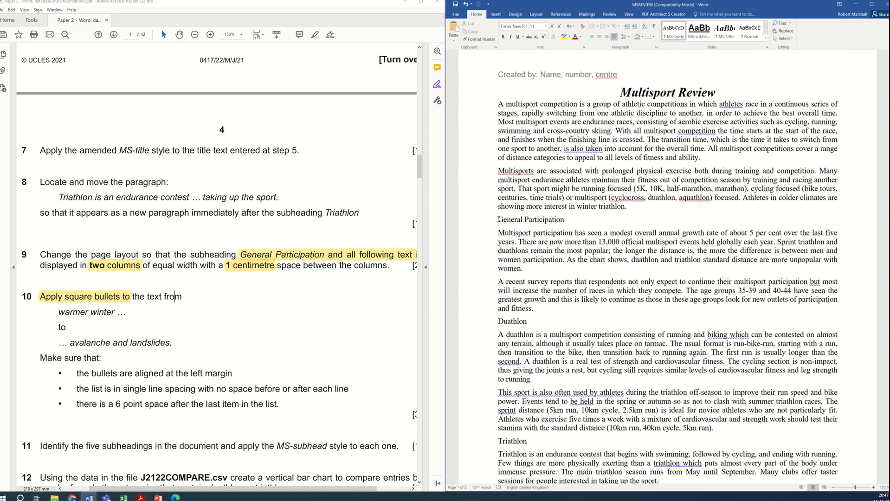
{"action": "left_click_drag", "start_coordinate": [500, 219], "coordinate": [824, 441]}
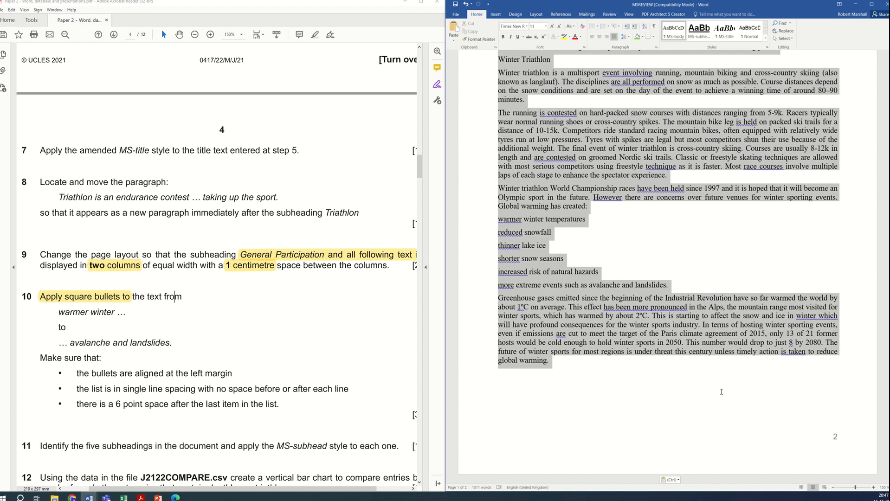
{"action": "left_click", "coordinate": [538, 15]}
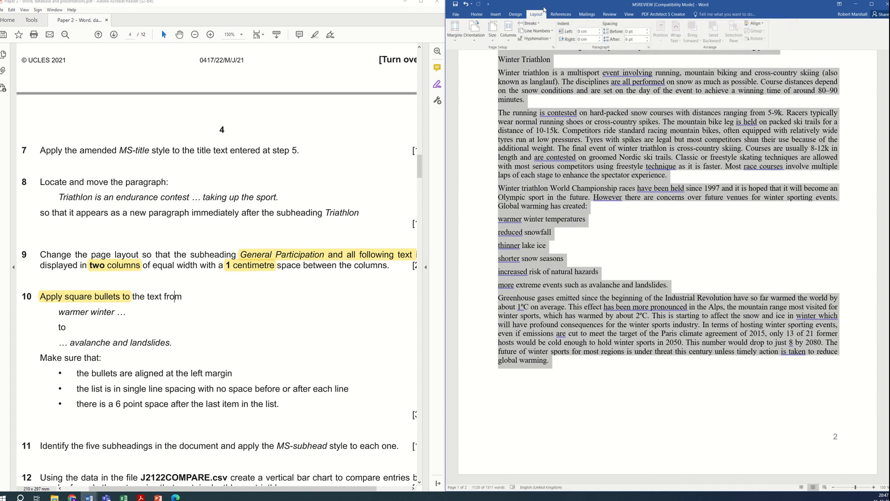
{"action": "left_click", "coordinate": [508, 31]}
{"action": "left_click", "coordinate": [525, 123]}
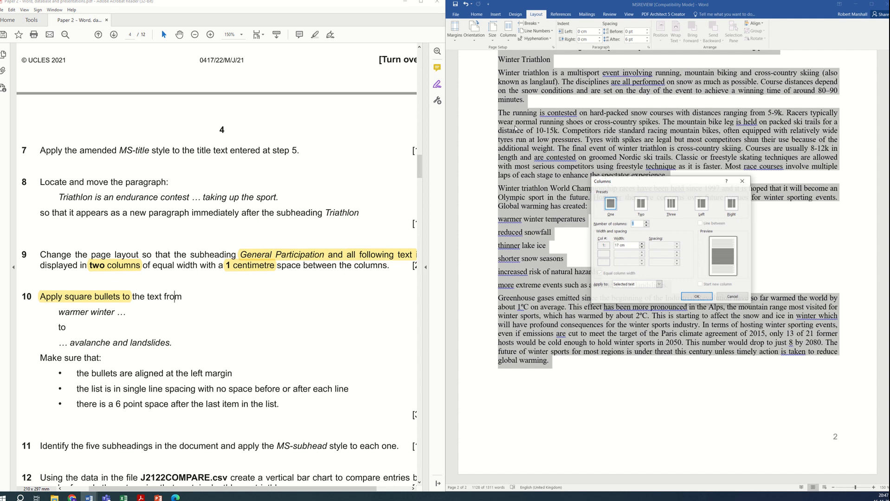
{"action": "left_click", "coordinate": [646, 206]}
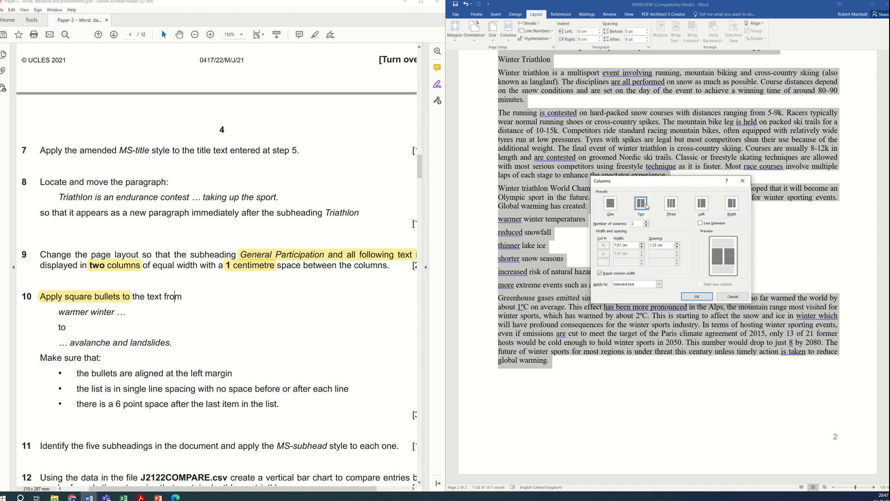
{"action": "left_click", "coordinate": [677, 248]}
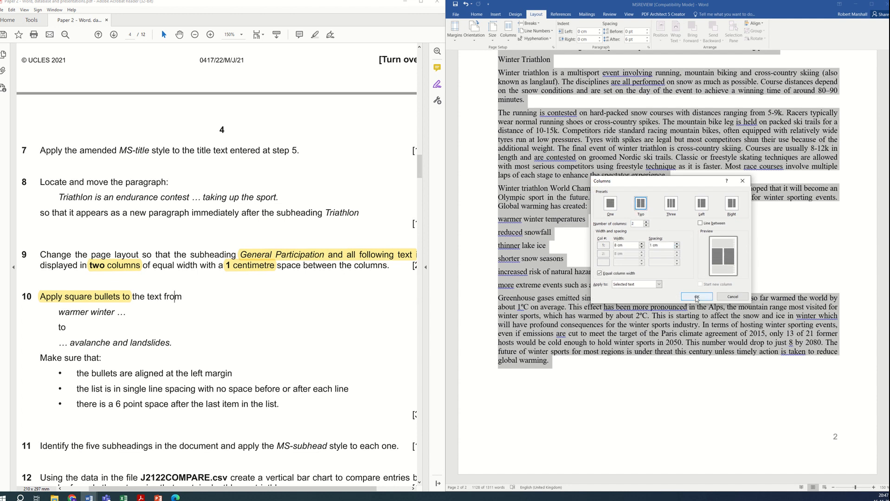
{"action": "left_click", "coordinate": [697, 297]}
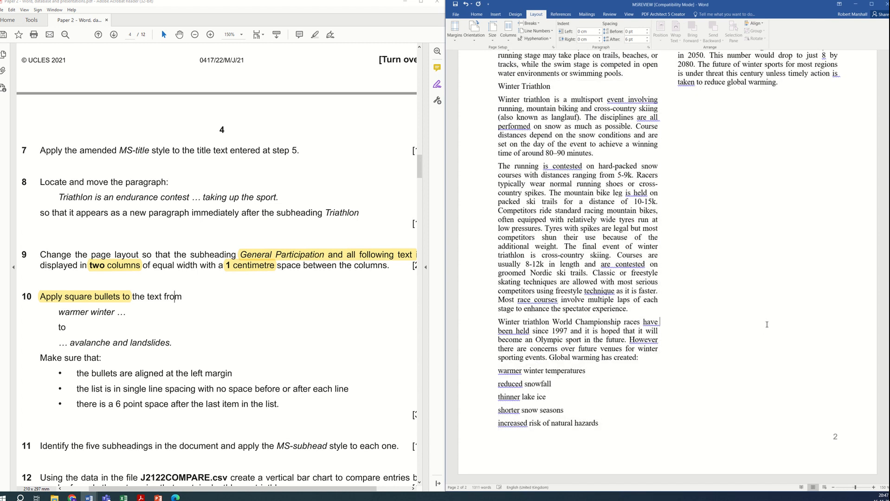
Step: Scroll through the document to review the two-column layout
{"action": "scroll", "coordinate": [767, 324], "scroll_direction": "up", "scroll_amount": 20}
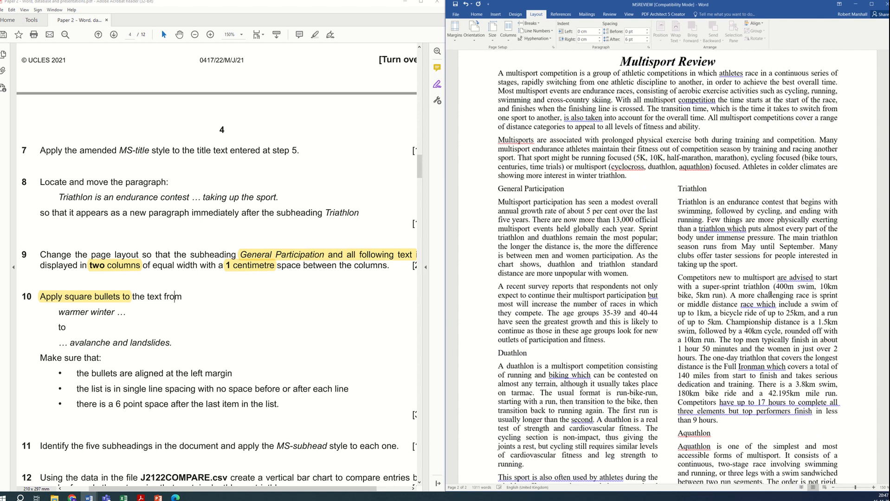
{"action": "scroll", "coordinate": [770, 294], "scroll_direction": "up", "scroll_amount": 2}
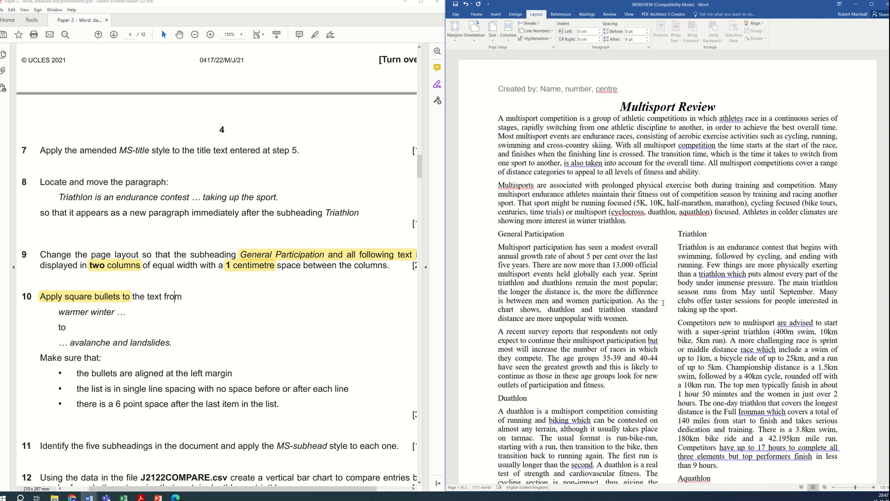
{"action": "scroll", "coordinate": [246, 320], "scroll_direction": "down", "scroll_amount": 3}
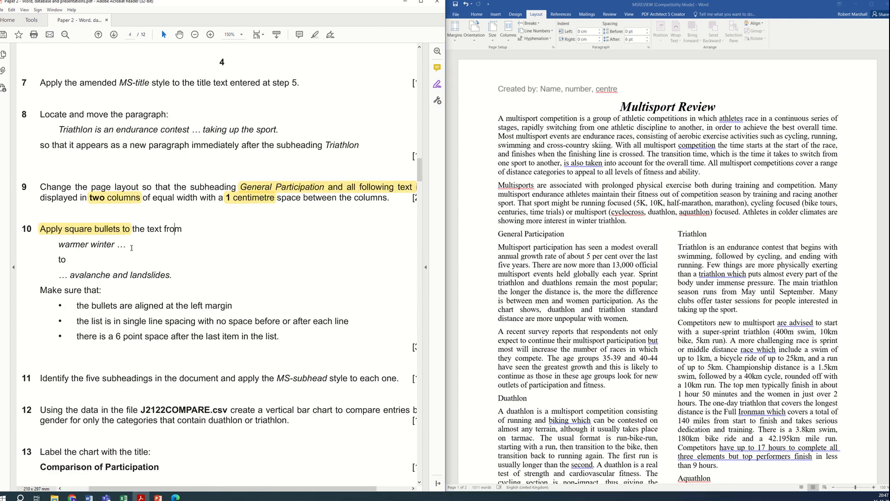
{"action": "scroll", "coordinate": [598, 297], "scroll_direction": "down", "scroll_amount": 20}
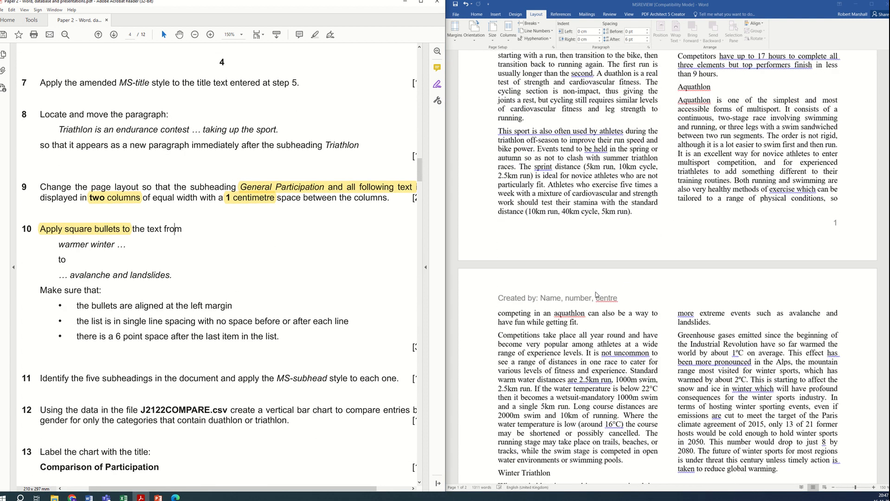
{"action": "scroll", "coordinate": [597, 297], "scroll_direction": "down", "scroll_amount": 8}
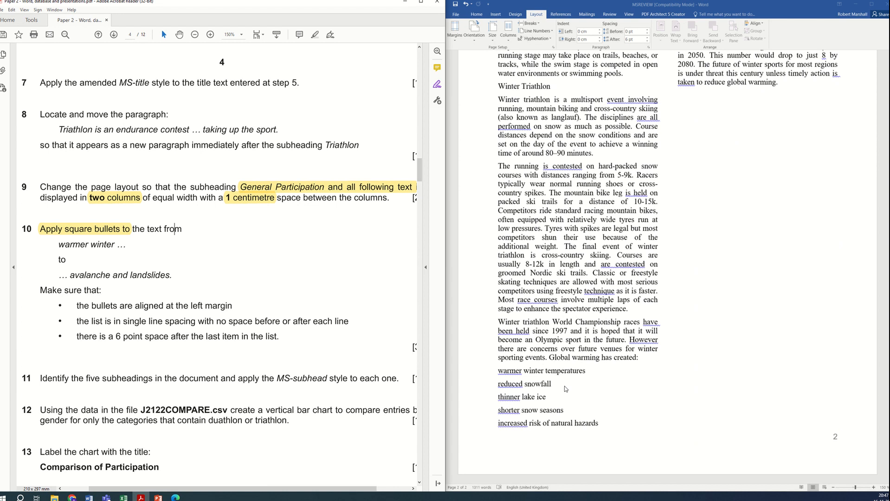
{"action": "scroll", "coordinate": [614, 422], "scroll_direction": "up", "scroll_amount": 10}
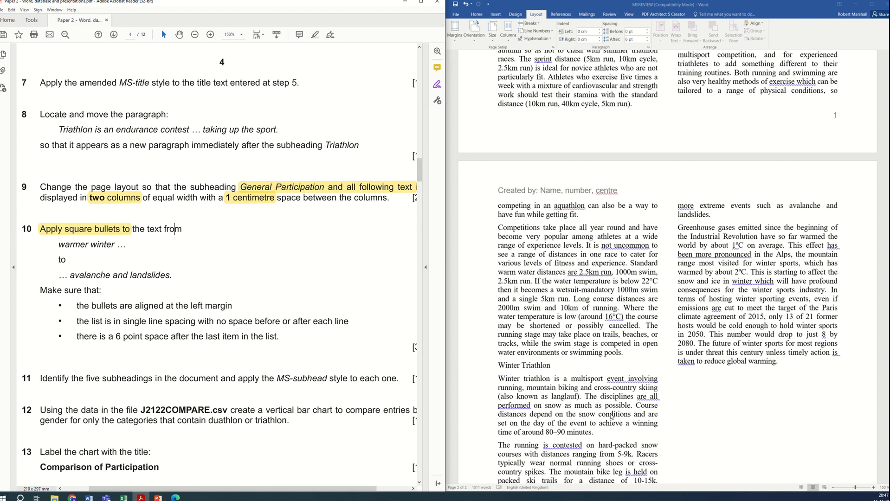
Step: Apply square bullets to the list from "warmer winter temperatures" to "… avalanche and landslides."
{"action": "scroll", "coordinate": [610, 417], "scroll_direction": "down", "scroll_amount": 10}
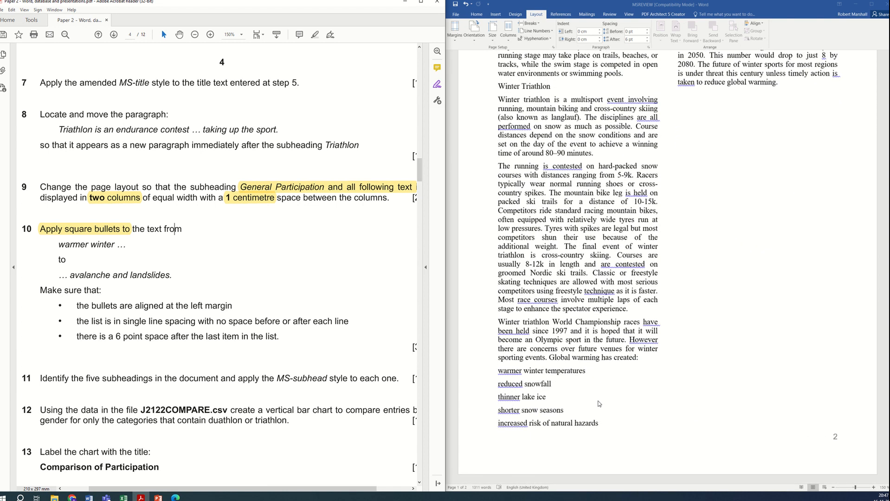
{"action": "left_click", "coordinate": [499, 370]}
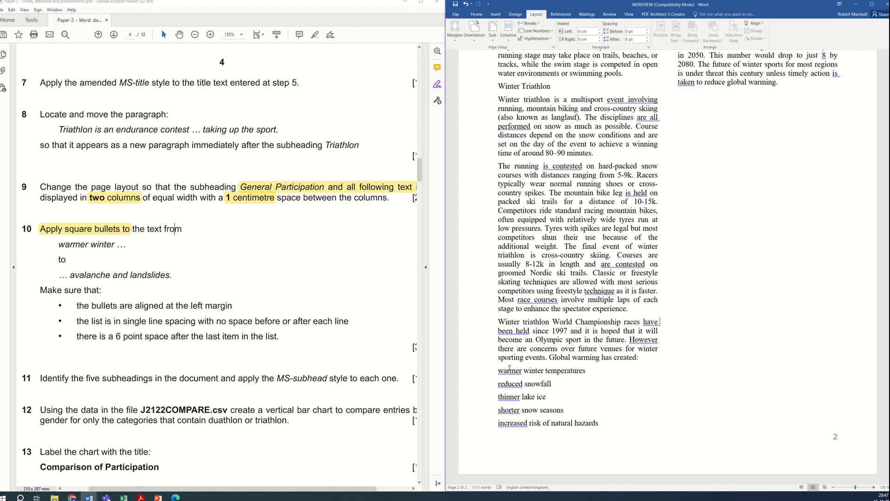
{"action": "left_click_drag", "start_coordinate": [499, 370], "coordinate": [730, 488]}
{"action": "left_click_drag", "start_coordinate": [846, 473], "coordinate": [776, 427]}
{"action": "scroll", "coordinate": [772, 371], "scroll_direction": "up", "scroll_amount": 7}
{"action": "scroll", "coordinate": [772, 372], "scroll_direction": "down", "scroll_amount": 2}
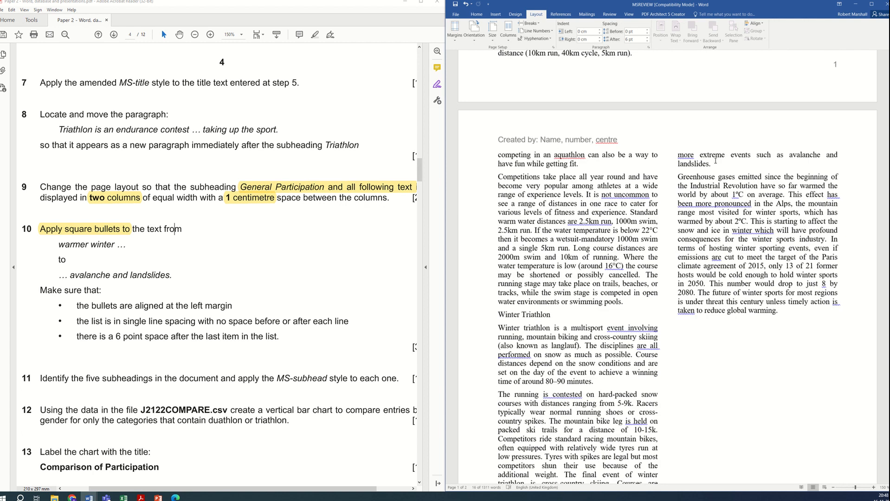
{"action": "left_click_drag", "start_coordinate": [705, 163], "coordinate": [499, 413]}
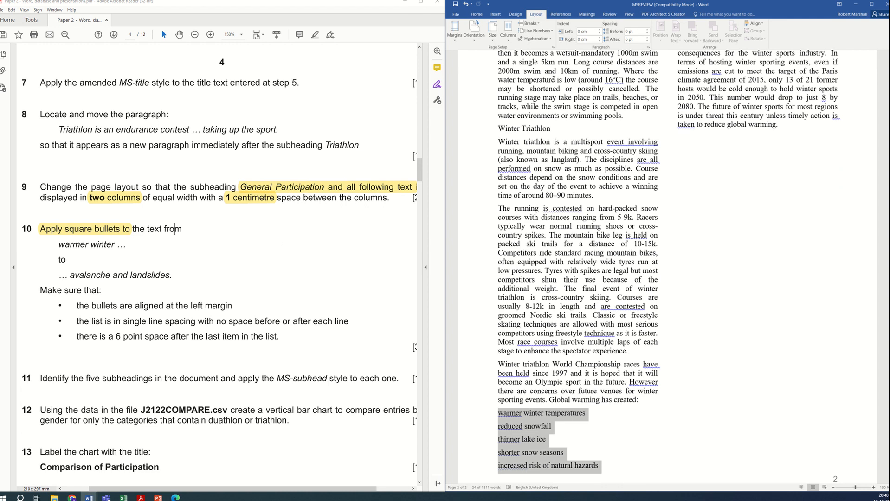
{"action": "left_click", "coordinate": [477, 14]}
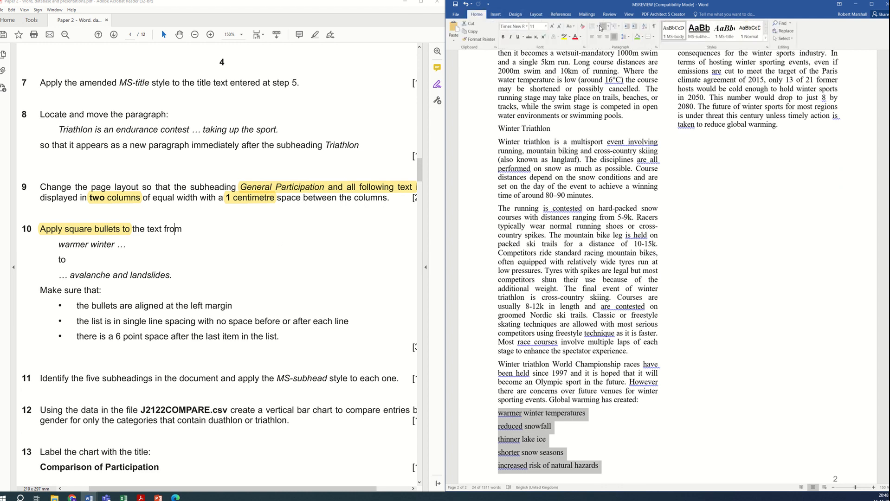
{"action": "left_click", "coordinate": [593, 26]}
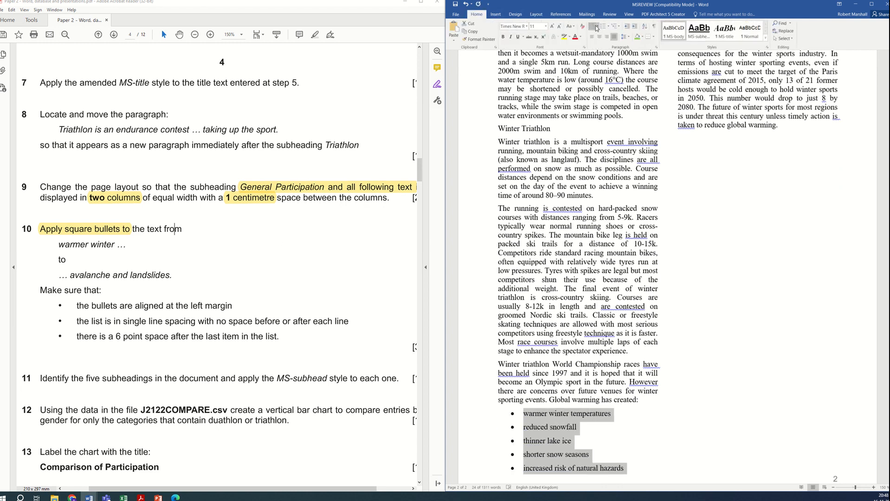
{"action": "left_click", "coordinate": [598, 27]}
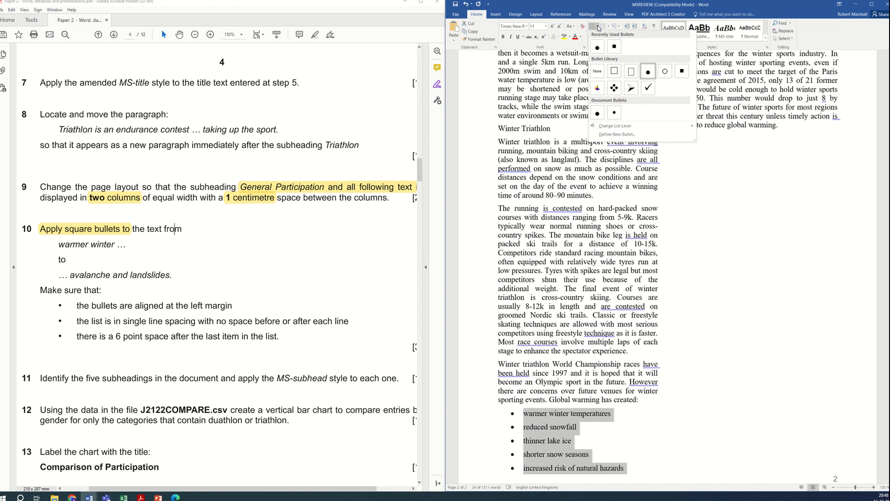
{"action": "left_click", "coordinate": [614, 47]}
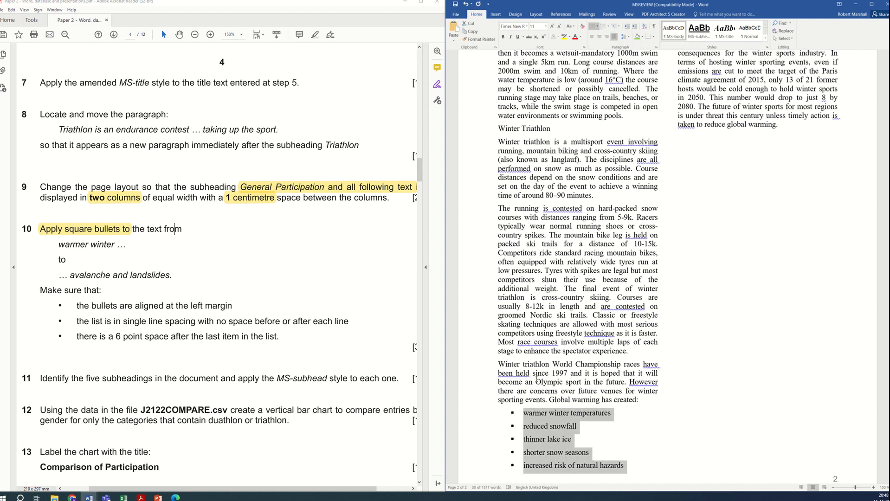
Step: Set the bulleted list's left indent to 0 cm so the bullets align at the left margin, checking paragraph spacing
{"action": "left_click", "coordinate": [538, 18]}
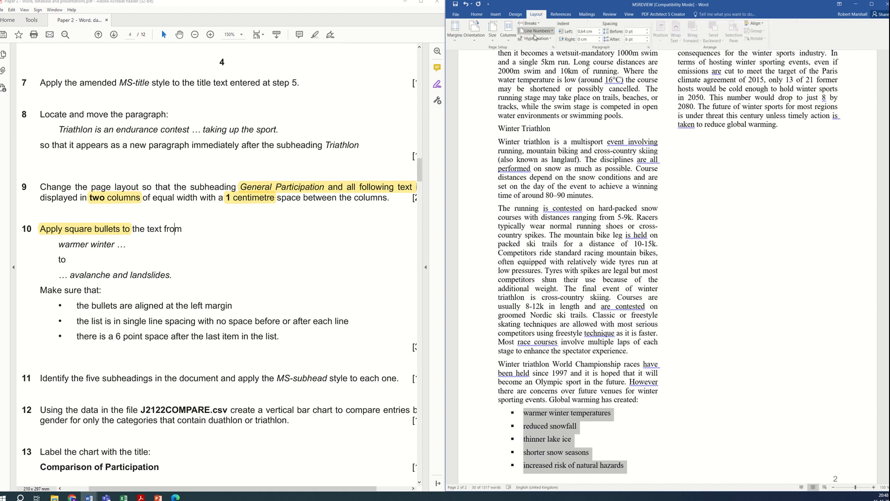
{"action": "left_click", "coordinate": [600, 33]}
{"action": "left_click", "coordinate": [599, 33]}
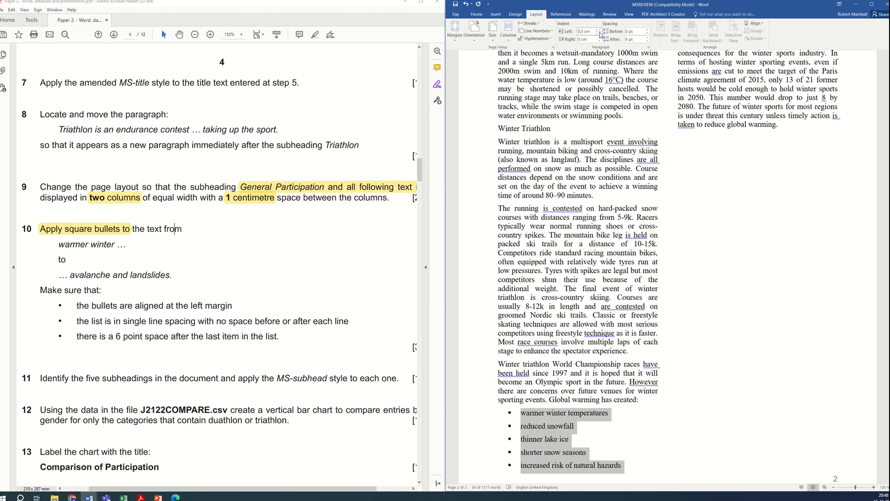
{"action": "left_click", "coordinate": [600, 33]}
{"action": "left_click", "coordinate": [599, 33]}
{"action": "left_click", "coordinate": [599, 33]}
{"action": "left_click", "coordinate": [600, 34]}
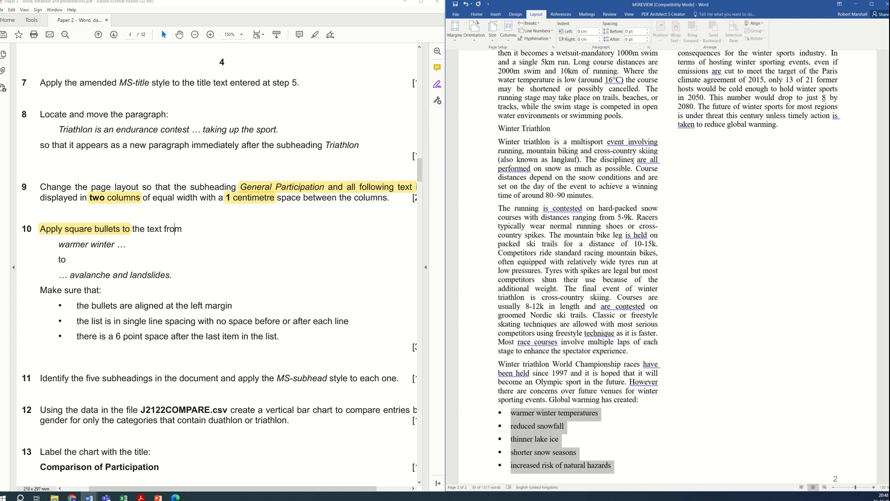
{"action": "left_click", "coordinate": [649, 48]}
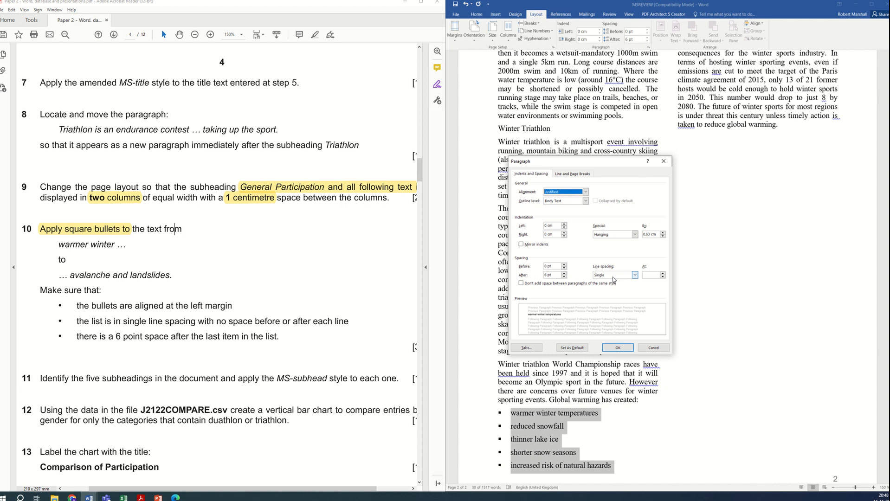
{"action": "left_click", "coordinate": [618, 348]}
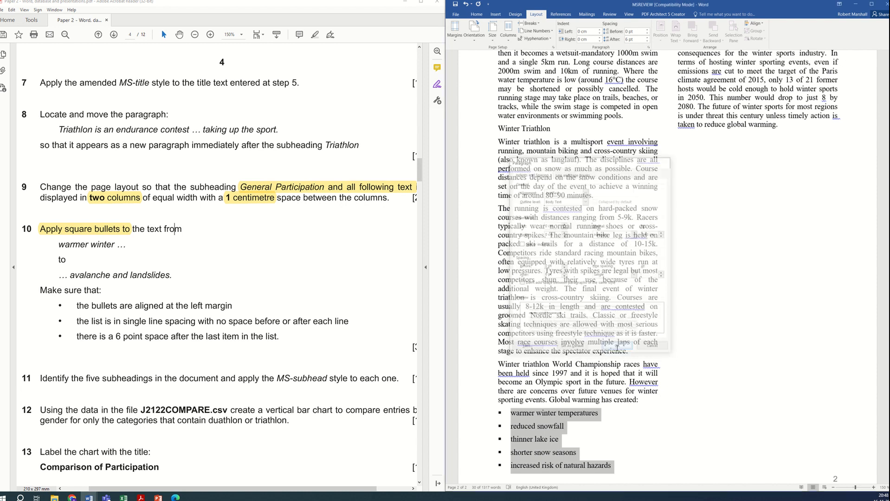
Step: Scroll through the question paper and the document to review the next task on subheadings
{"action": "scroll", "coordinate": [696, 279], "scroll_direction": "up", "scroll_amount": 6}
{"action": "left_click", "coordinate": [711, 269]}
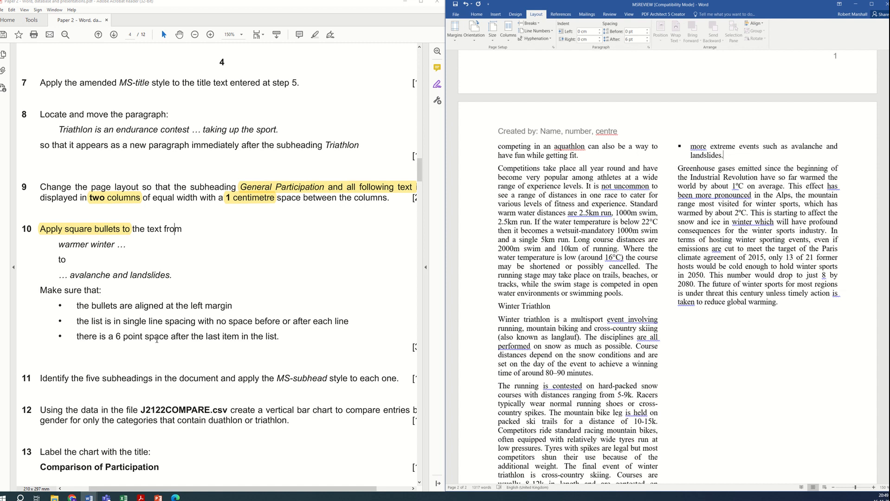
{"action": "scroll", "coordinate": [150, 353], "scroll_direction": "down", "scroll_amount": 3}
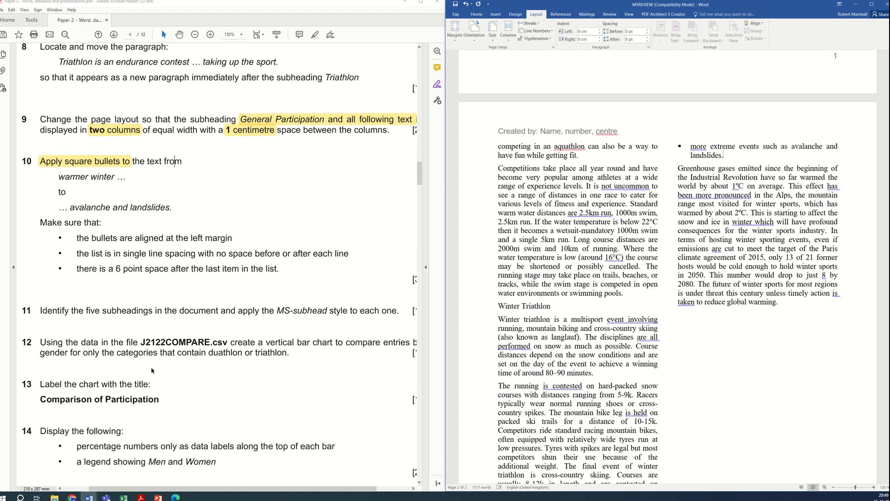
{"action": "left_click", "coordinate": [279, 268]}
{"action": "scroll", "coordinate": [151, 299], "scroll_direction": "down", "scroll_amount": 2}
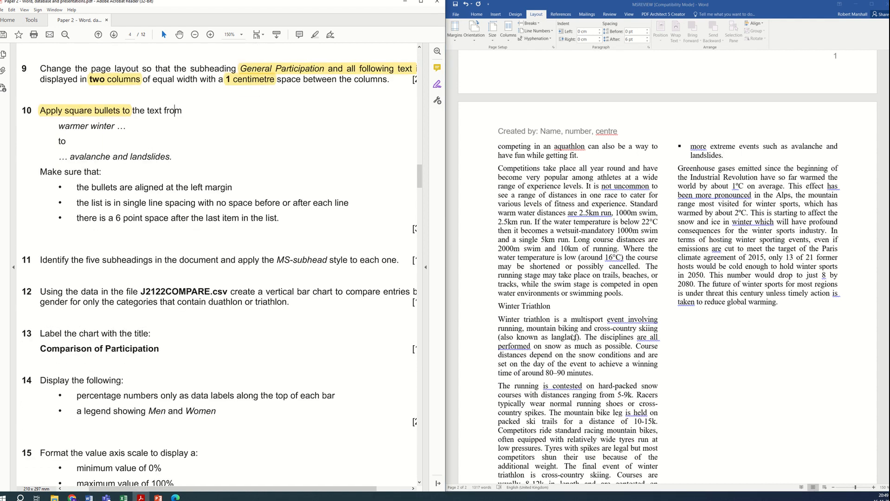
{"action": "scroll", "coordinate": [603, 308], "scroll_direction": "down", "scroll_amount": 5}
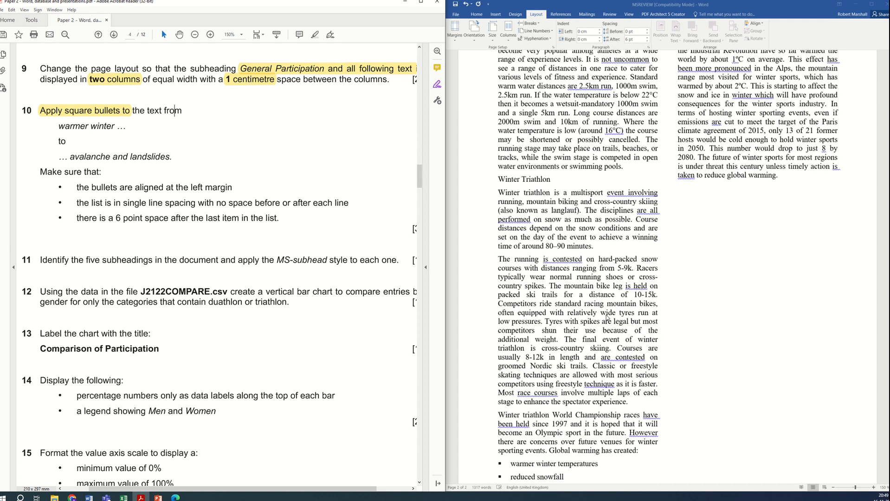
{"action": "scroll", "coordinate": [607, 318], "scroll_direction": "down", "scroll_amount": 4}
{"action": "scroll", "coordinate": [576, 301], "scroll_direction": "up", "scroll_amount": 7}
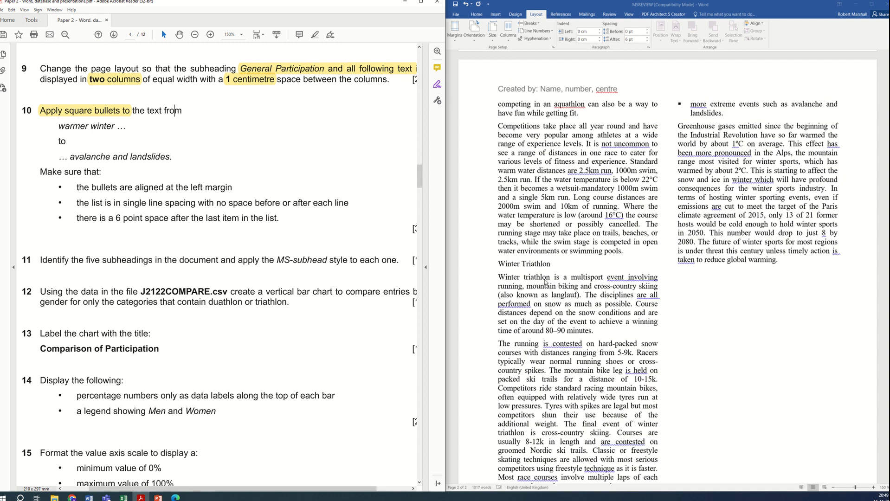
Step: Apply the MS-subhead style to the Winter Triathlon and Aquathlon subheadings
{"action": "left_click_drag", "start_coordinate": [555, 264], "coordinate": [502, 266]}
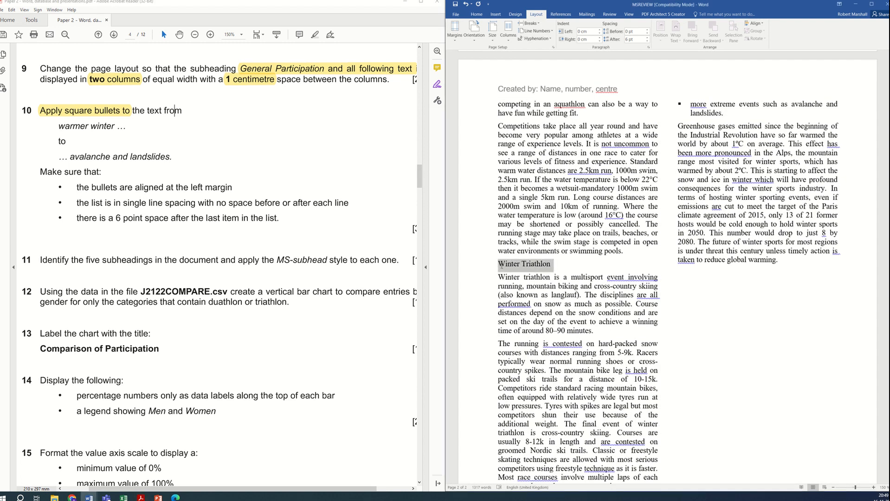
{"action": "left_click", "coordinate": [477, 15]}
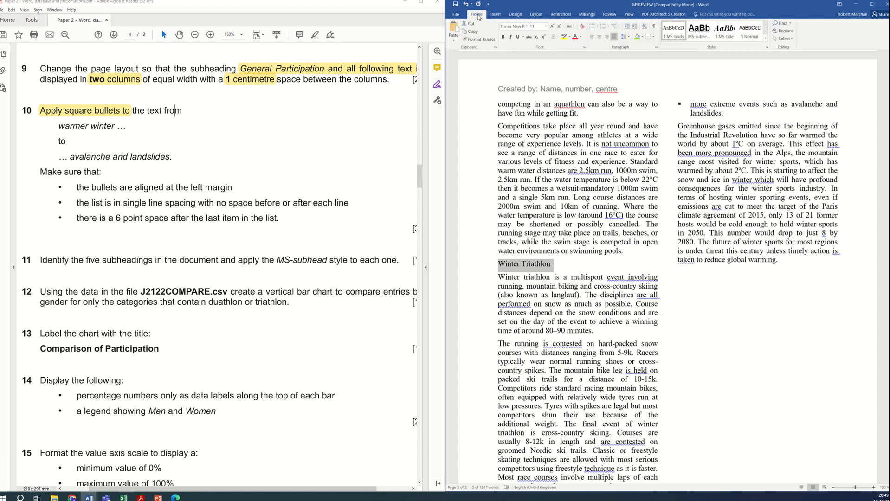
{"action": "left_click", "coordinate": [701, 32]}
{"action": "left_click", "coordinate": [667, 185]}
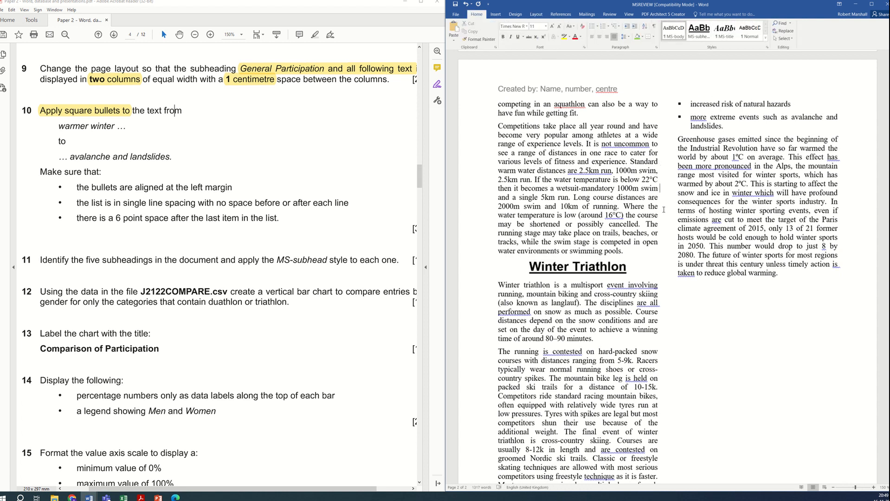
{"action": "scroll", "coordinate": [694, 279], "scroll_direction": "up", "scroll_amount": 5}
{"action": "scroll", "coordinate": [694, 279], "scroll_direction": "up", "scroll_amount": 2}
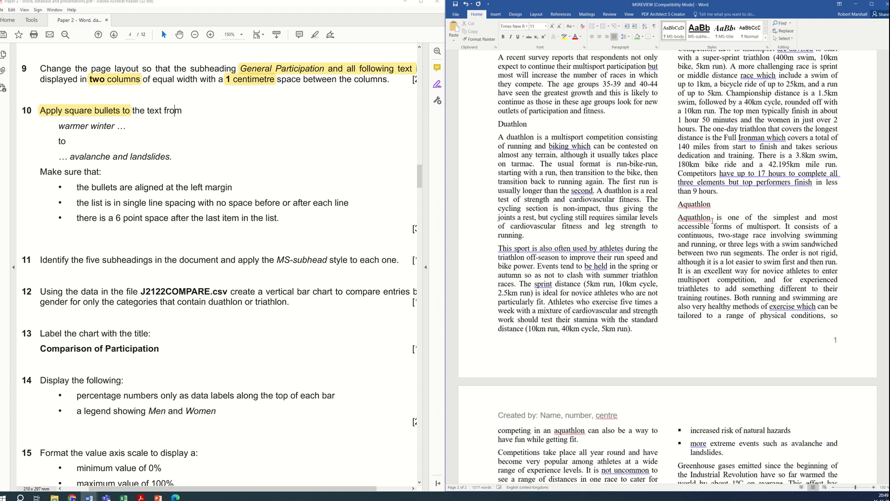
{"action": "left_click_drag", "start_coordinate": [714, 208], "coordinate": [677, 208]}
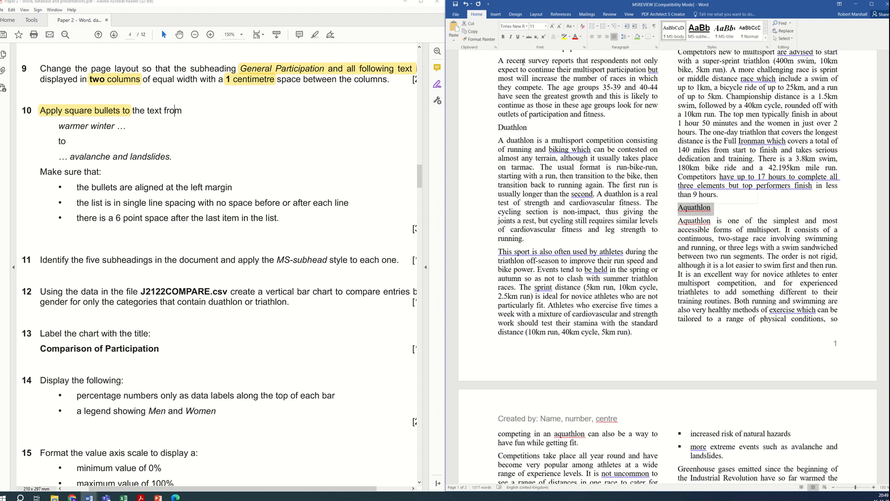
{"action": "left_click", "coordinate": [703, 32]}
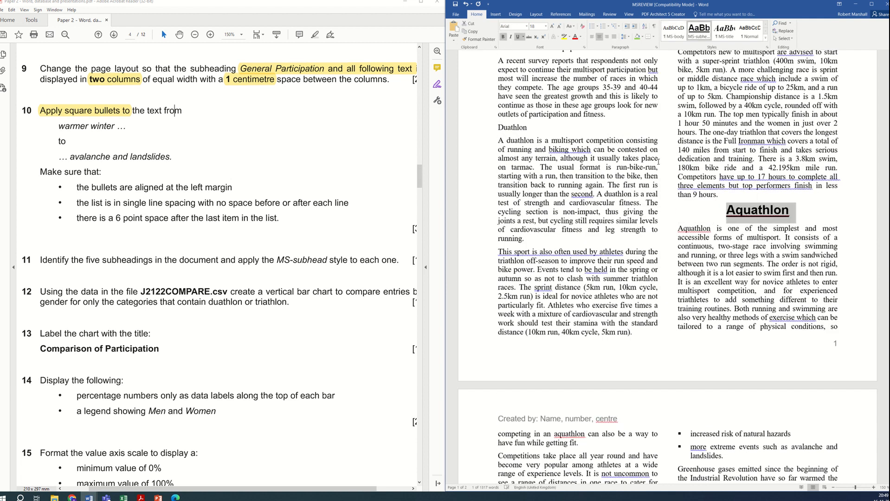
Step: Apply the MS-subhead style to the Triathlon, Duathlon and General Participation subheadings
{"action": "scroll", "coordinate": [713, 260], "scroll_direction": "up", "scroll_amount": 5}
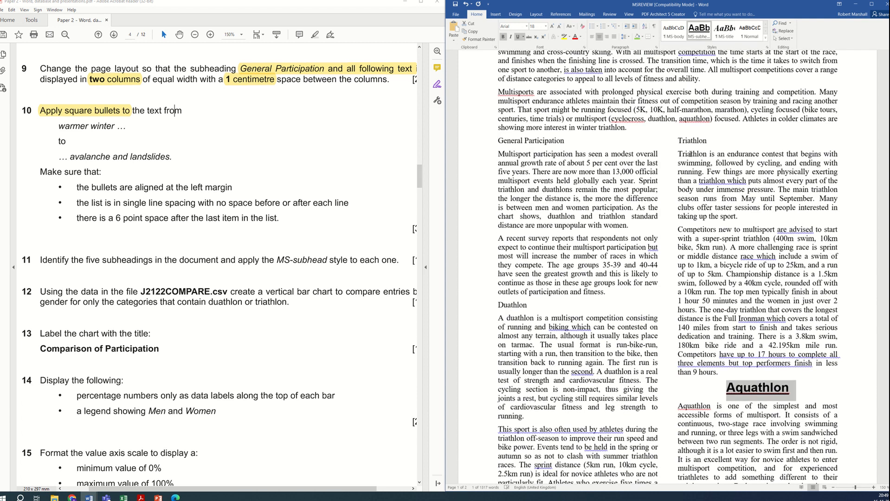
{"action": "left_click_drag", "start_coordinate": [707, 139], "coordinate": [677, 141]}
{"action": "left_click", "coordinate": [700, 34]}
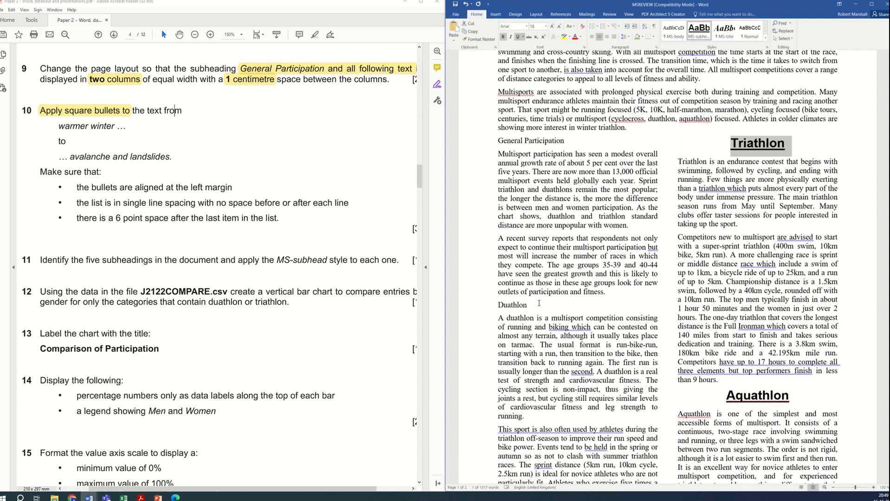
{"action": "left_click_drag", "start_coordinate": [528, 305], "coordinate": [498, 306]}
{"action": "left_click", "coordinate": [699, 33]}
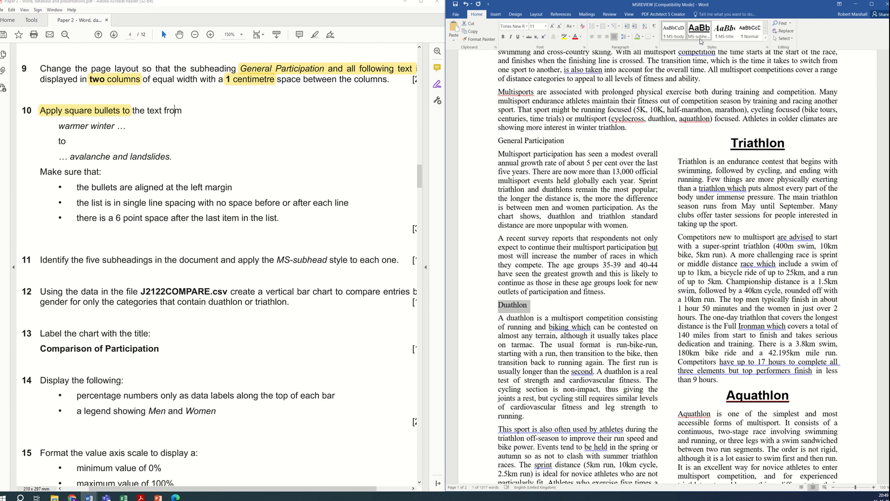
{"action": "left_click_drag", "start_coordinate": [584, 149], "coordinate": [498, 141]}
{"action": "left_click", "coordinate": [700, 33]}
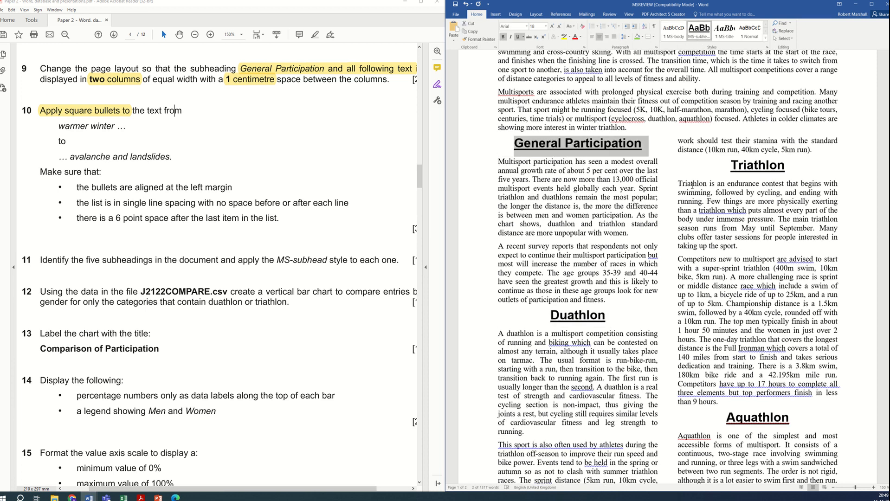
{"action": "left_click", "coordinate": [680, 260]}
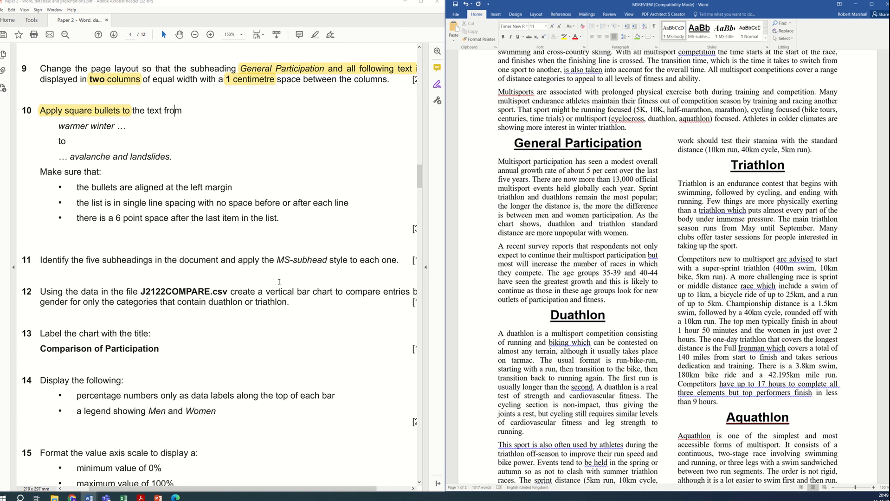
{"action": "scroll", "coordinate": [275, 284], "scroll_direction": "down", "scroll_amount": 3}
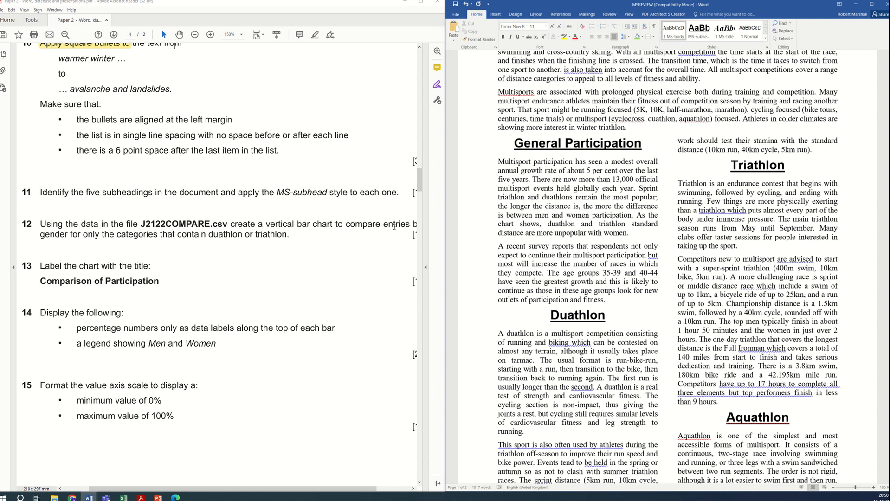
Step: Highlight the phrase "categories that contain duathlon or triathlon." in task 12 of the question paper
{"action": "left_click_drag", "start_coordinate": [117, 235], "coordinate": [290, 236]}
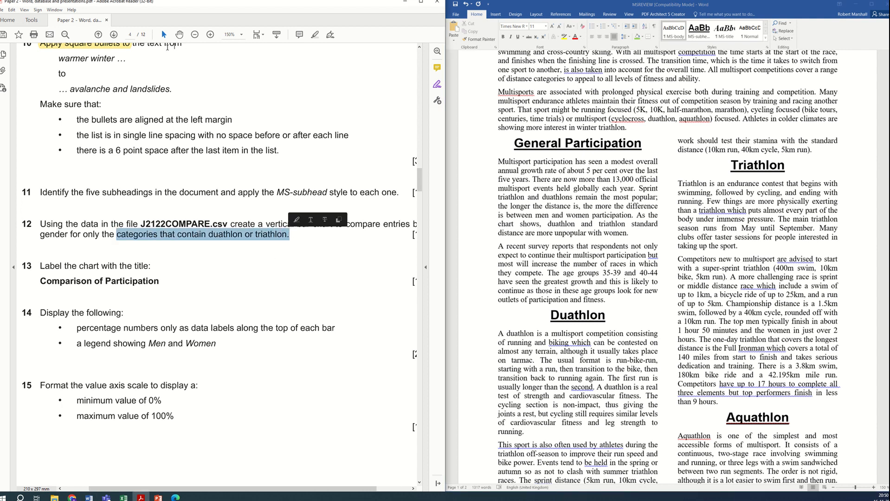
{"action": "left_click", "coordinate": [315, 36]}
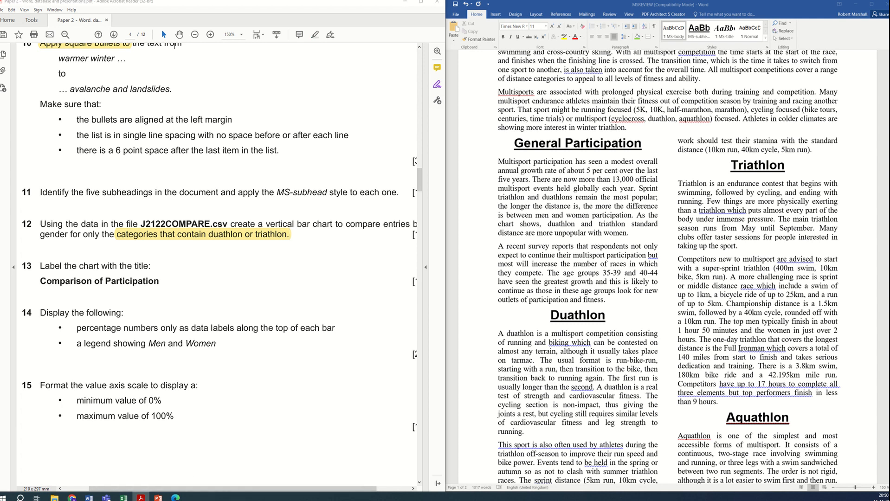
Step: Open the J2122COMPARE.csv file from the Paper 2 source files folder
{"action": "left_click", "coordinate": [54, 498]}
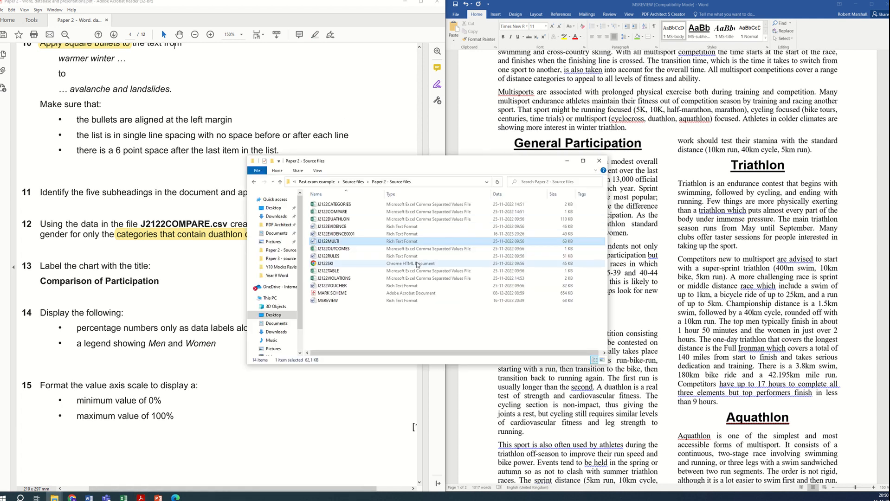
{"action": "double_click", "coordinate": [352, 212]}
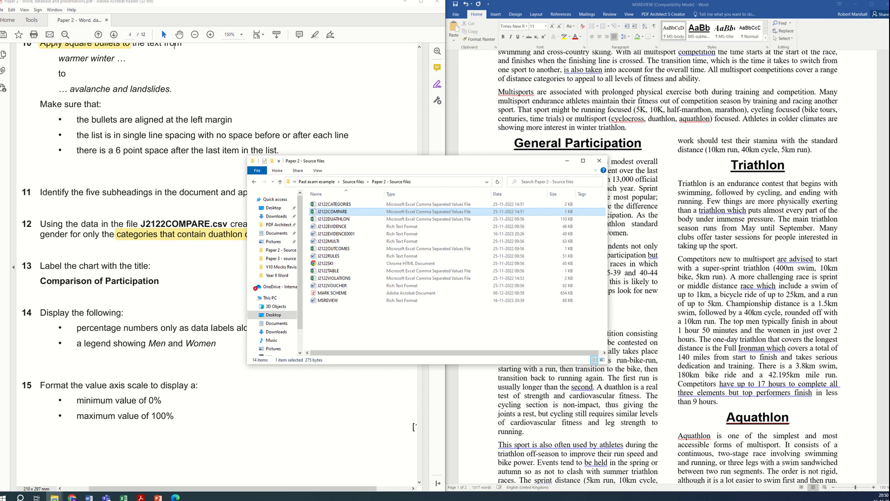
{"action": "double_click", "coordinate": [337, 212]}
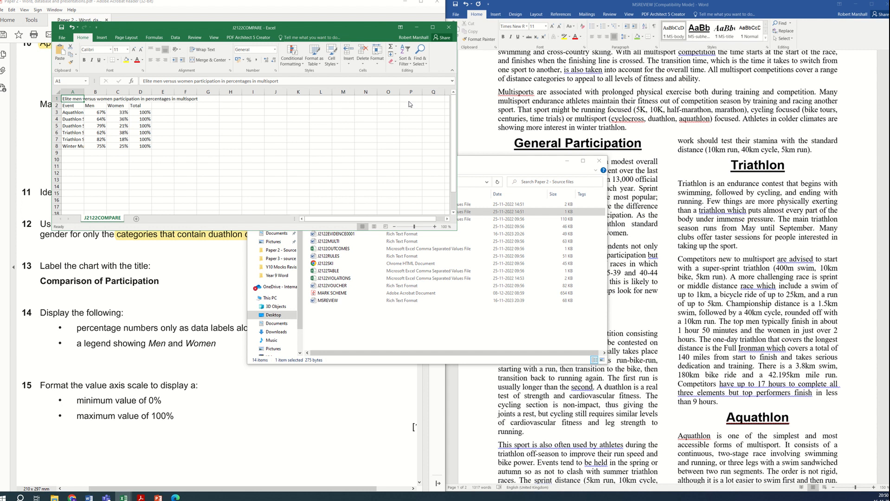
Step: Maximise the spreadsheet window and widen column A to fit the event names
{"action": "left_click", "coordinate": [630, 159]}
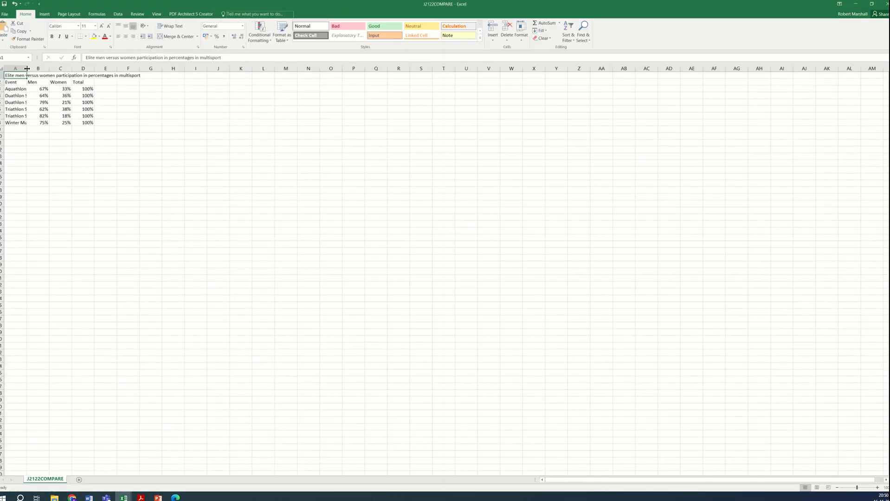
{"action": "left_click_drag", "start_coordinate": [27, 68], "coordinate": [108, 79]}
{"action": "left_click", "coordinate": [178, 183]}
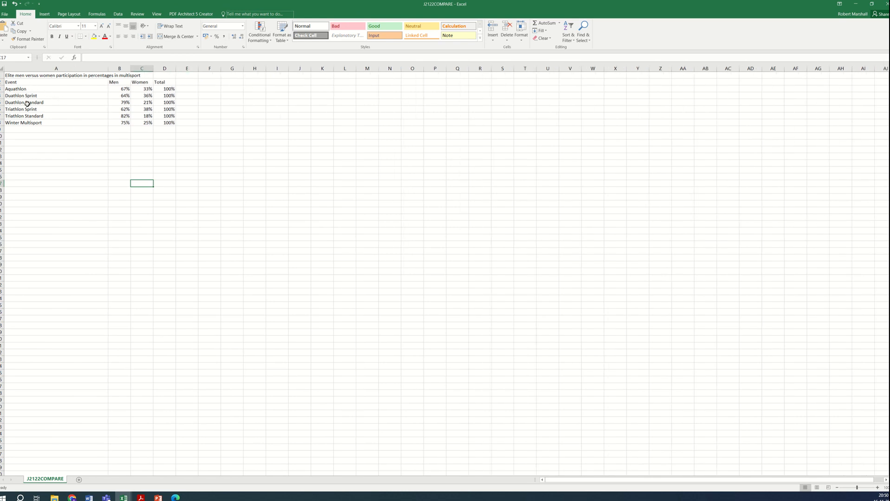
Step: Select the Event, Men and Women data for the duathlon and triathlon rows and insert a clustered column chart
{"action": "left_click_drag", "start_coordinate": [21, 96], "coordinate": [148, 114]}
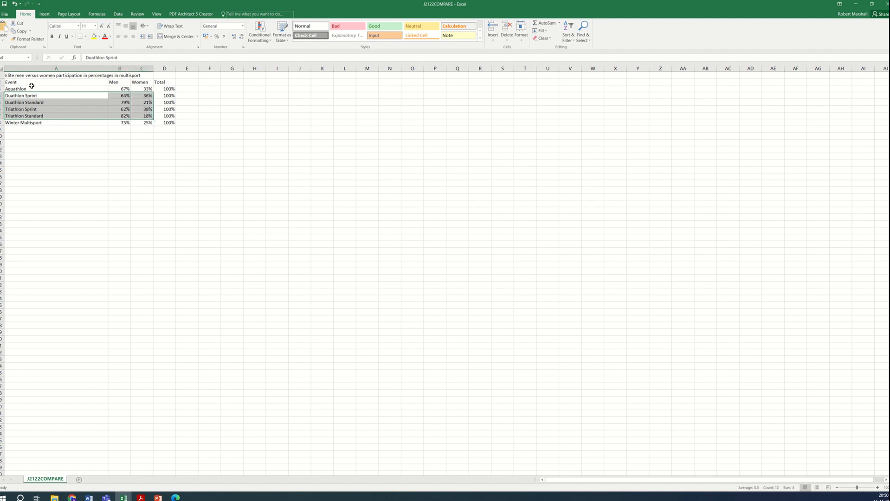
{"action": "left_click_drag", "start_coordinate": [15, 84], "coordinate": [142, 84]}
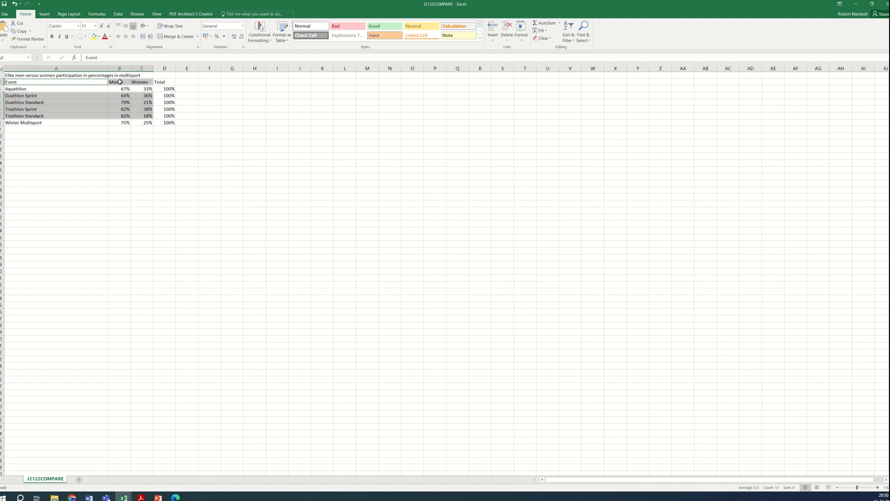
{"action": "left_click", "coordinate": [45, 14]}
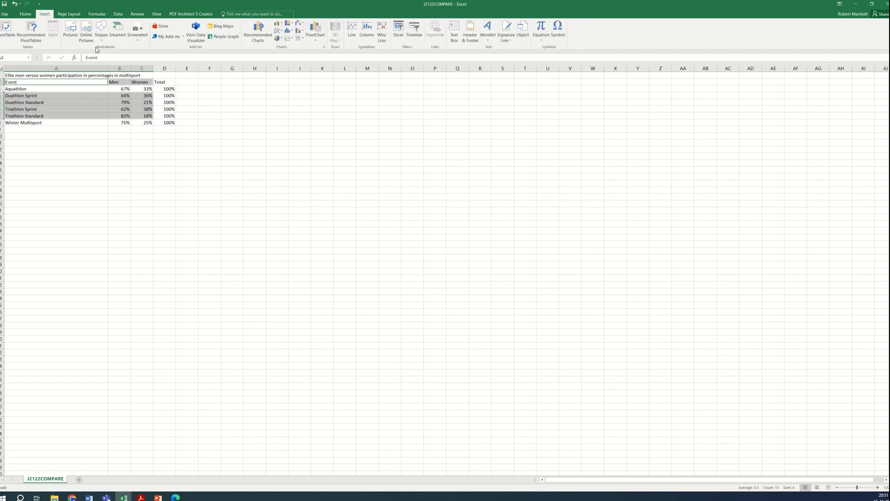
{"action": "left_click", "coordinate": [279, 27]}
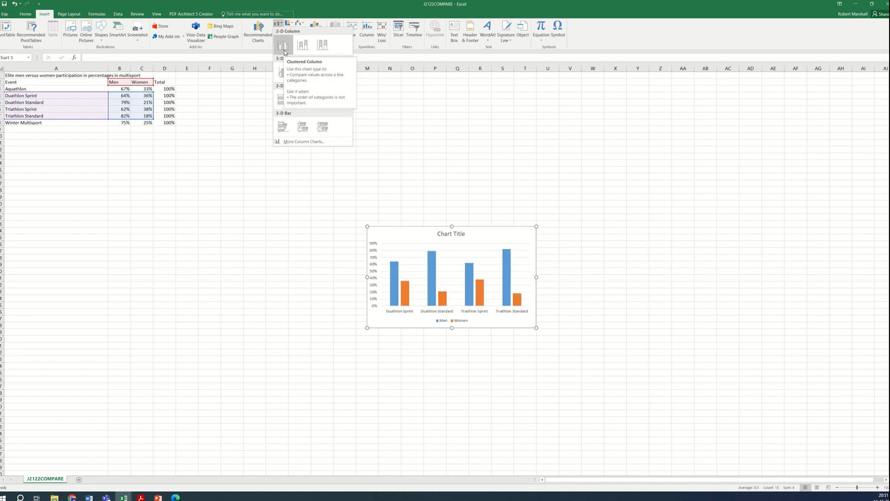
{"action": "left_click", "coordinate": [284, 52]}
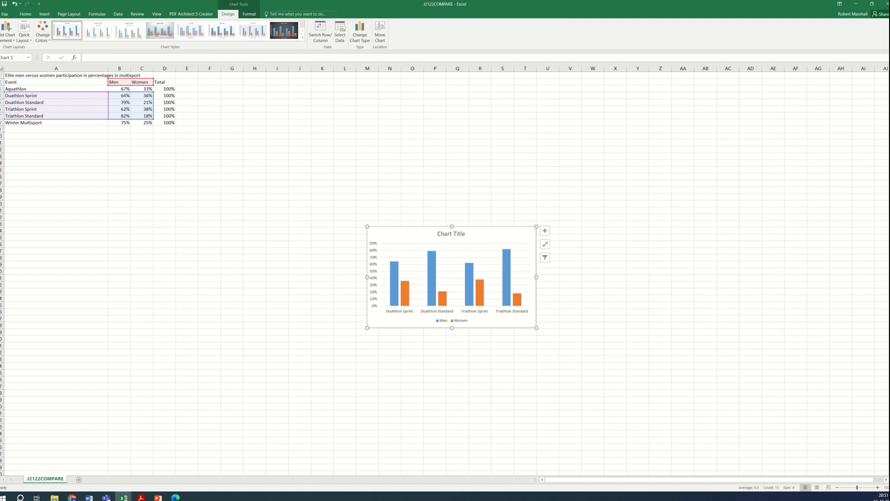
Step: Highlight "as data labels along the top of each bar" and "Men and Women" in task 14 of the question paper
{"action": "key", "text": "alt+Tab"}
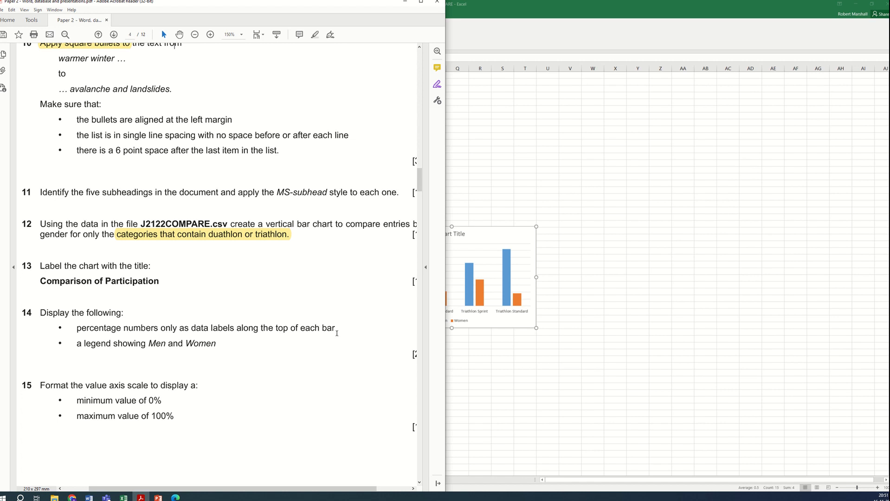
{"action": "left_click_drag", "start_coordinate": [336, 329], "coordinate": [188, 330]}
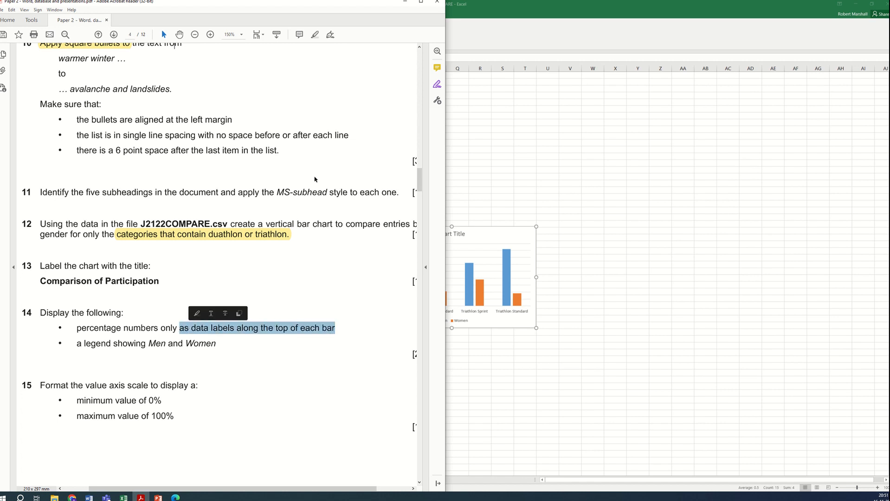
{"action": "left_click", "coordinate": [314, 35]}
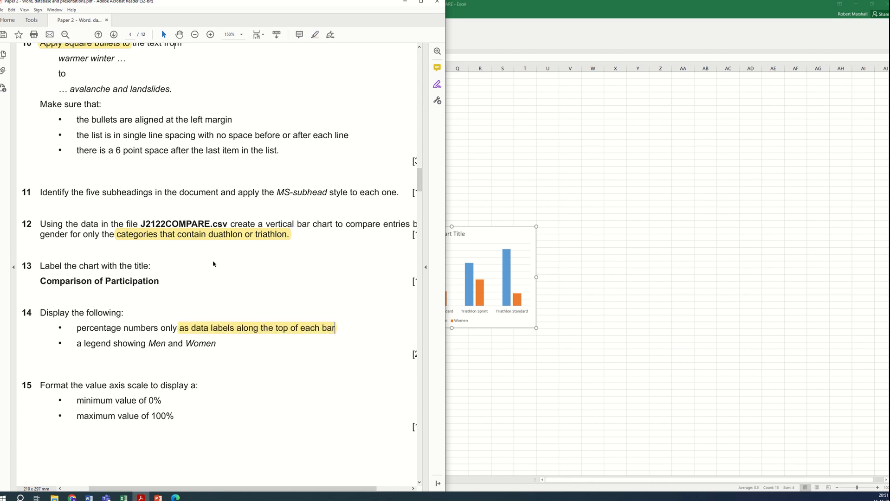
{"action": "left_click_drag", "start_coordinate": [158, 347], "coordinate": [216, 346]}
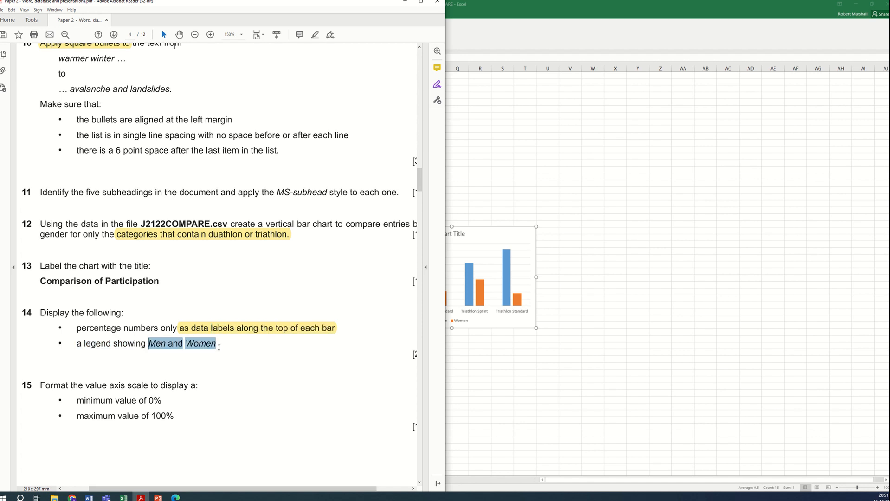
{"action": "left_click", "coordinate": [314, 34]}
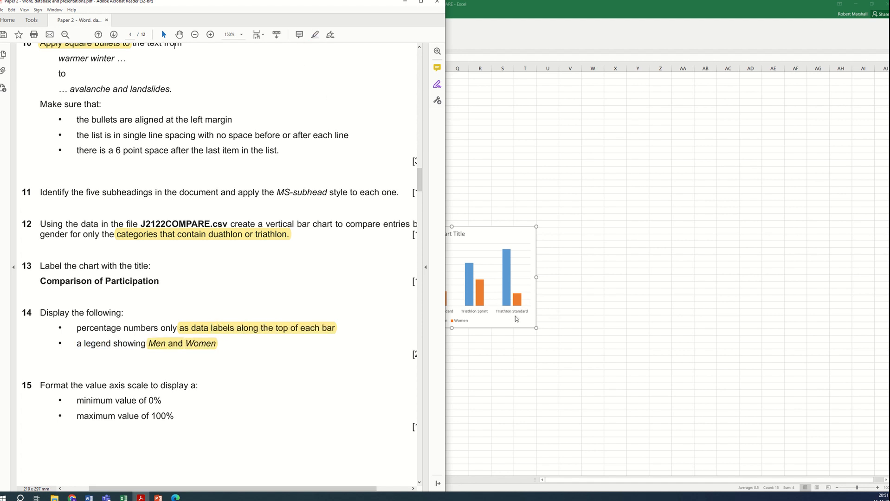
Step: Replace the chart title with "Comparison of Participation"
{"action": "left_click", "coordinate": [467, 251]}
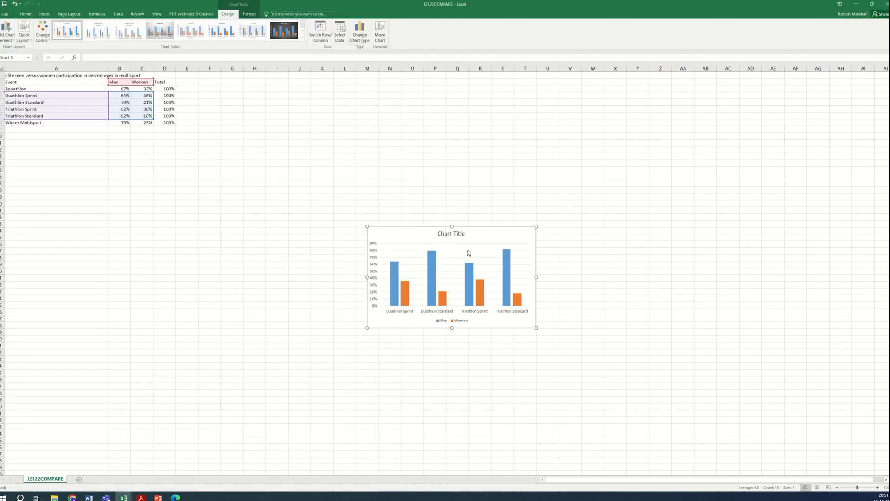
{"action": "left_click", "coordinate": [451, 233]}
{"action": "triple_click", "coordinate": [450, 233]}
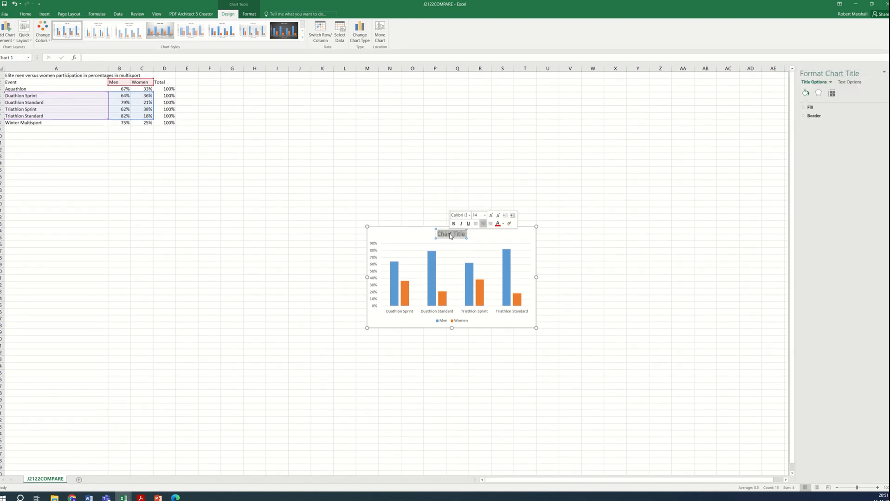
{"action": "type", "text": "Comparison"}
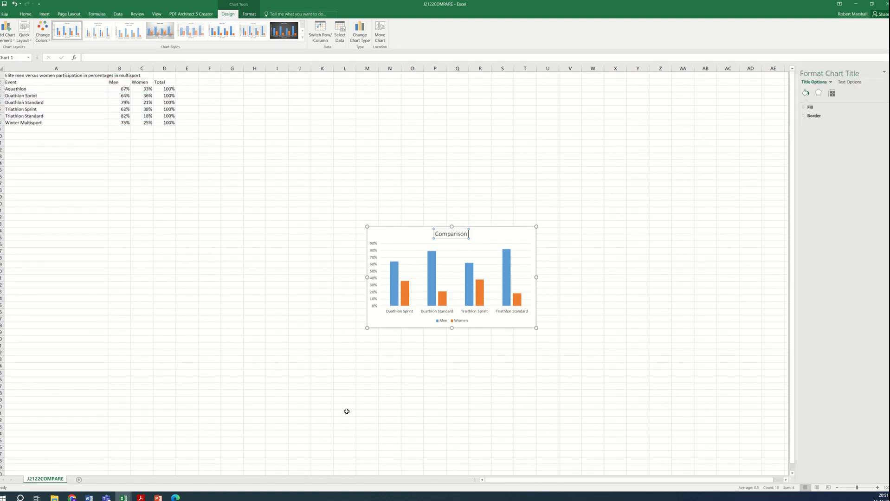
{"action": "type", "text": " of Participati"}
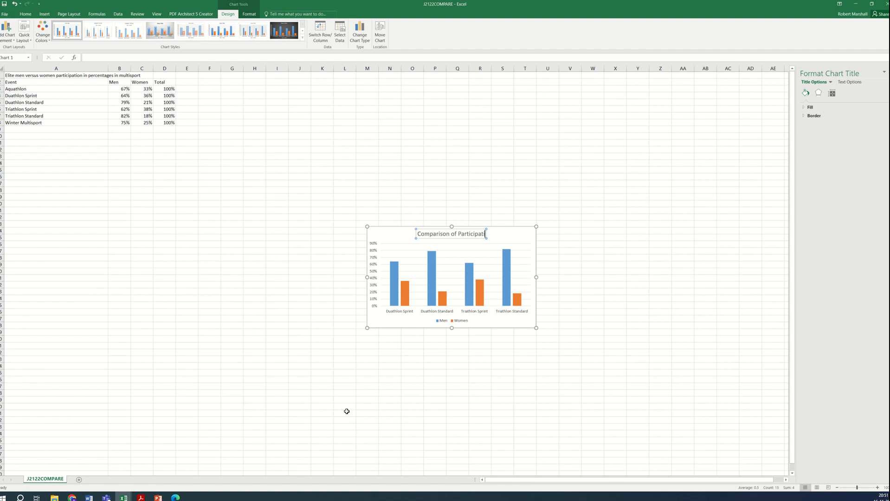
{"action": "type", "text": "on"}
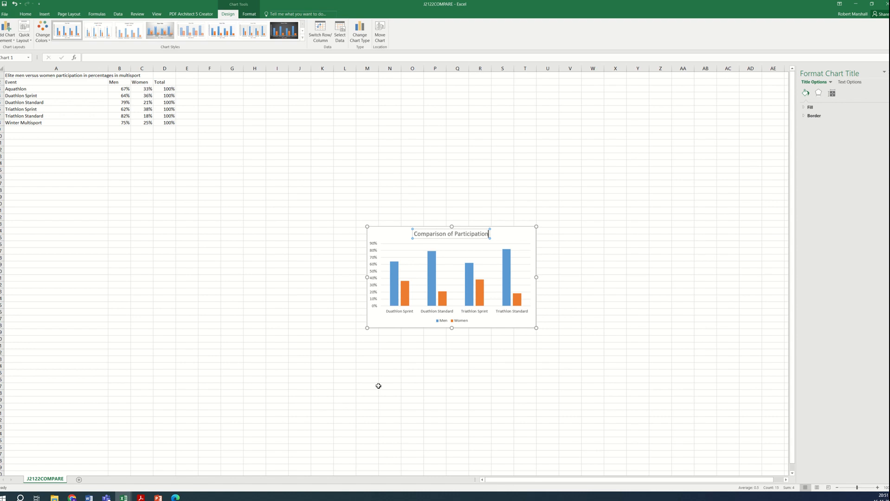
Step: Review the chart's legend position options without changing them
{"action": "left_click", "coordinate": [141, 498]}
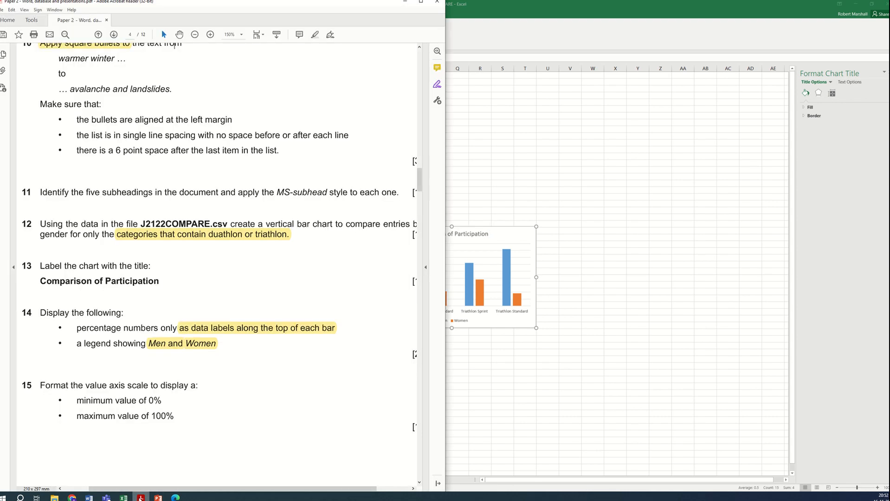
{"action": "left_click", "coordinate": [141, 499]}
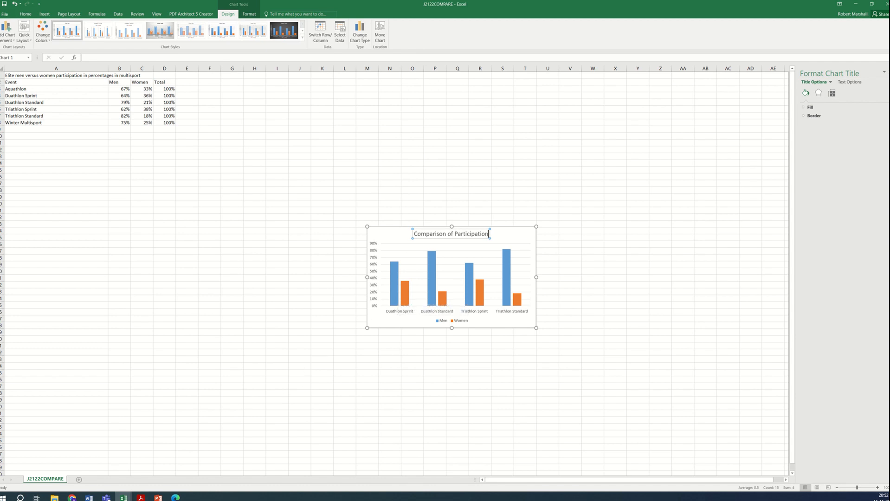
{"action": "left_click", "coordinate": [7, 32]}
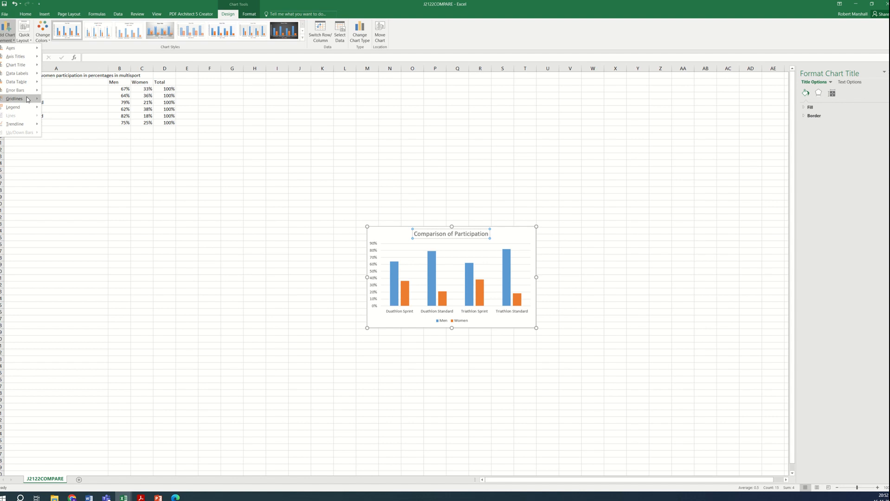
{"action": "mouse_move", "coordinate": [28, 109]}
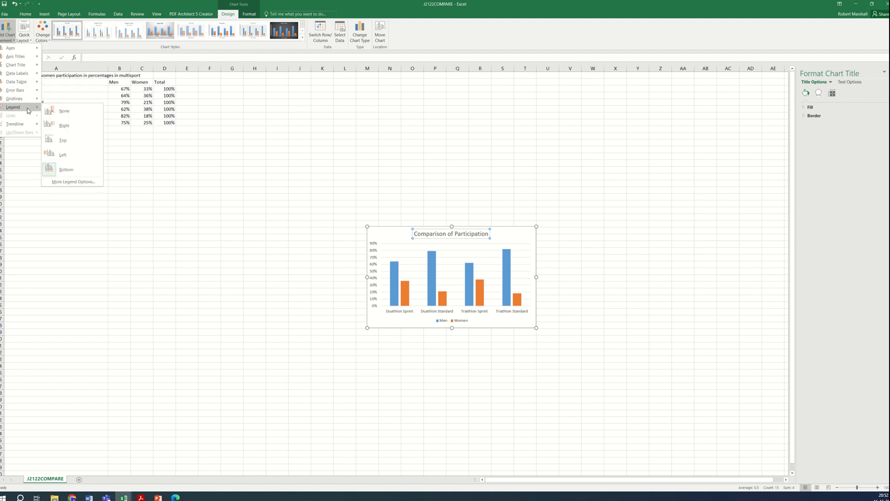
{"action": "left_click", "coordinate": [487, 321]}
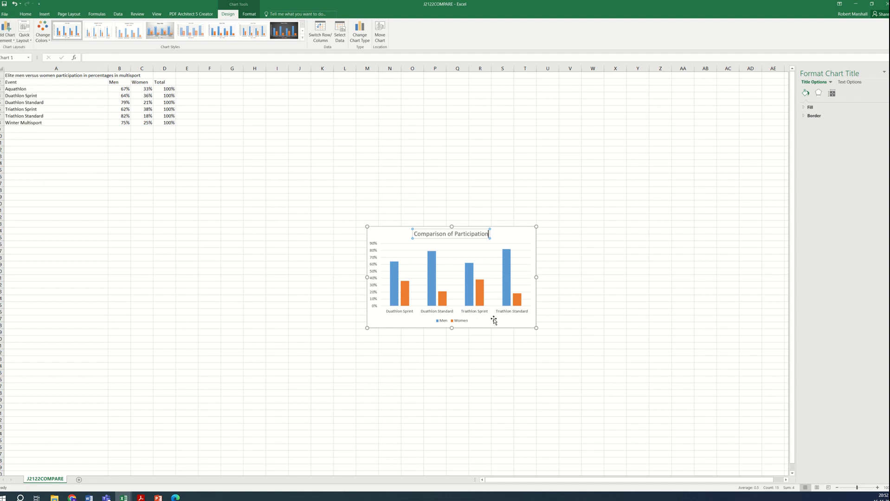
{"action": "left_click", "coordinate": [493, 321]}
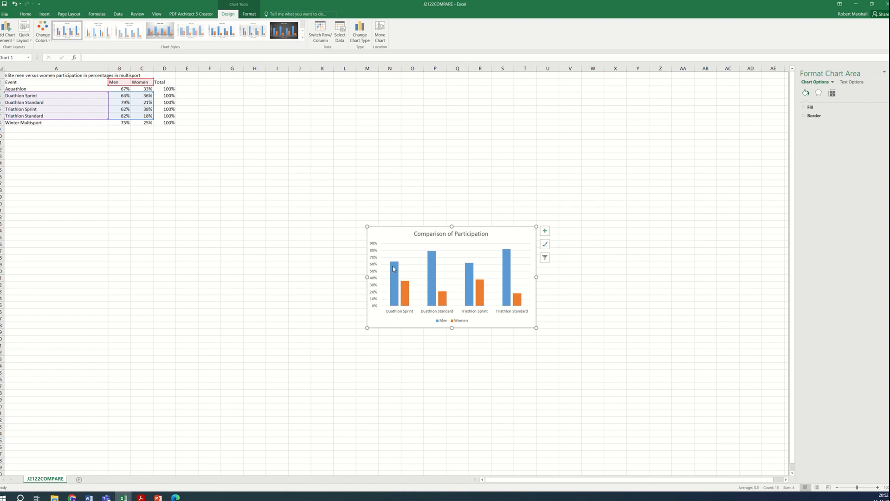
Step: Add data labels to the chart bars at the outside end position
{"action": "left_click", "coordinate": [12, 38]}
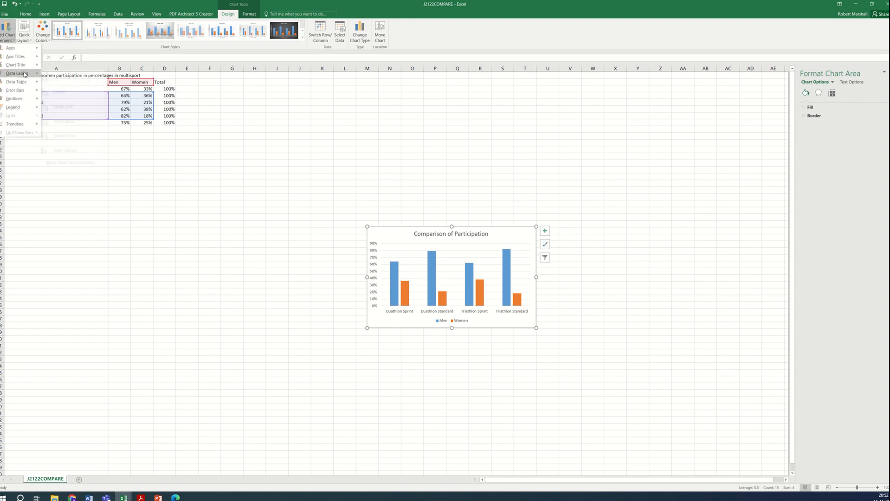
{"action": "mouse_move", "coordinate": [23, 73]}
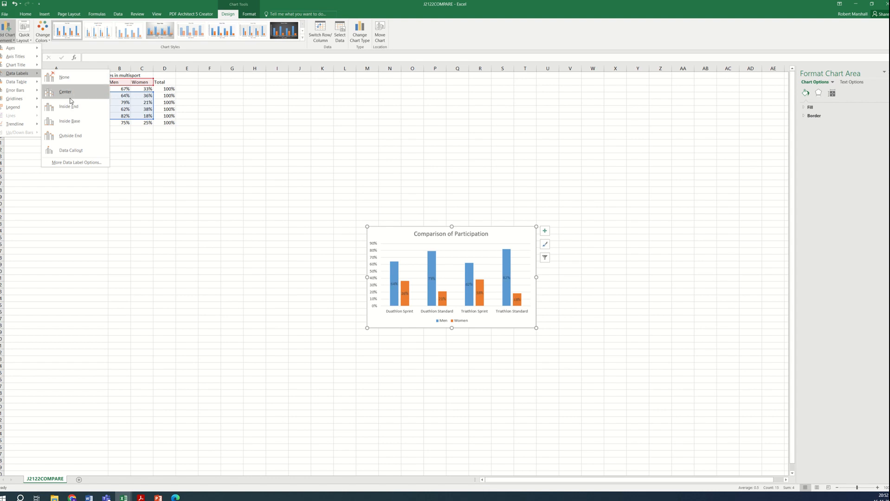
{"action": "left_click", "coordinate": [72, 136]}
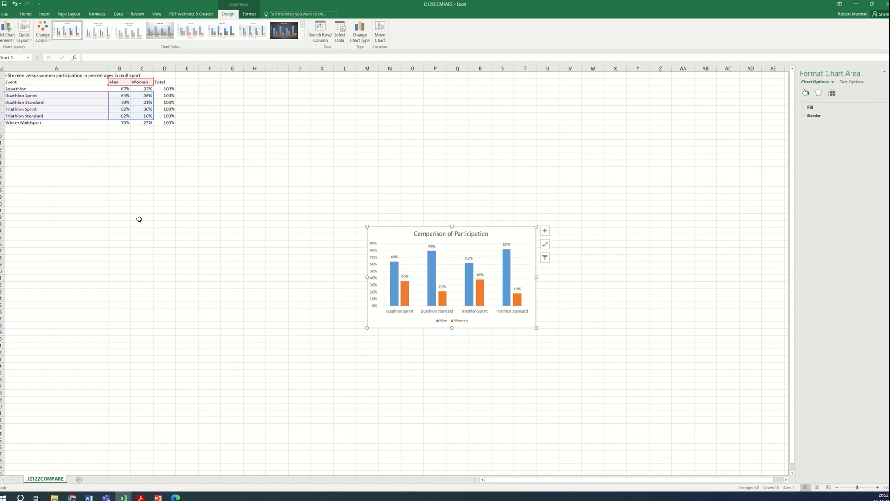
Step: Set the chart's value axis maximum bound to 1 so the scale runs from 0% to 100%
{"action": "left_click", "coordinate": [147, 499]}
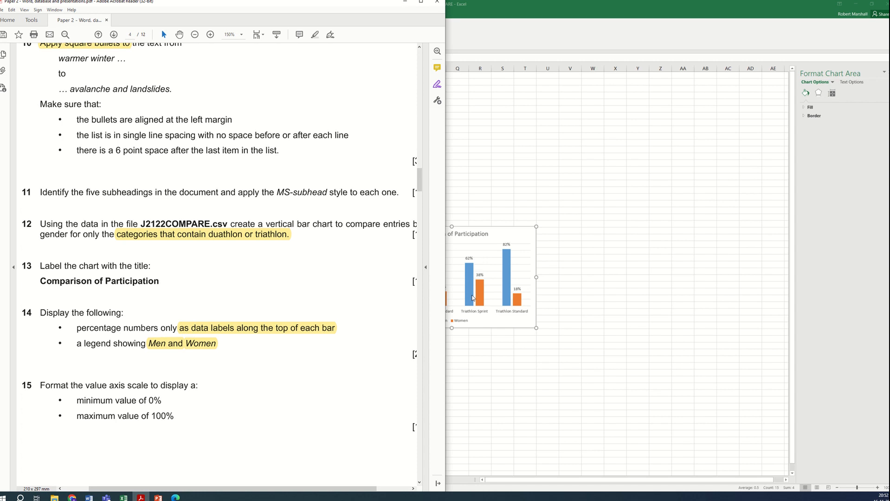
{"action": "scroll", "coordinate": [213, 331], "scroll_direction": "down", "scroll_amount": 3}
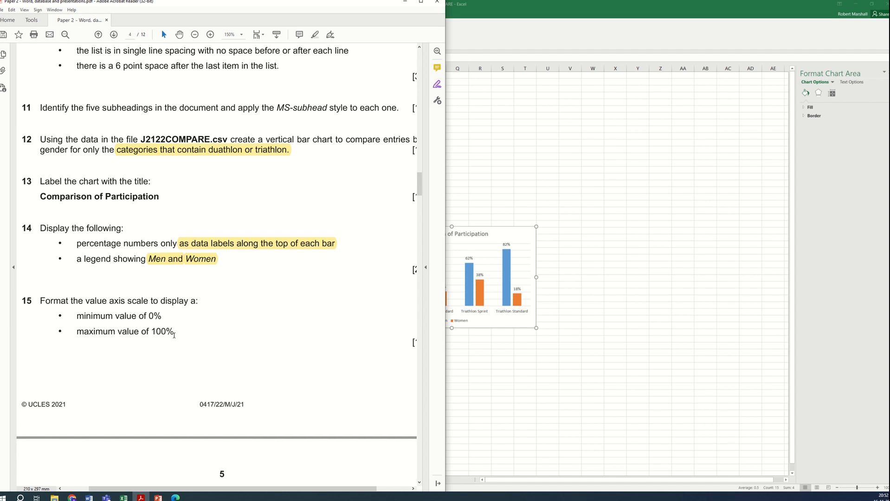
{"action": "left_click", "coordinate": [532, 364]}
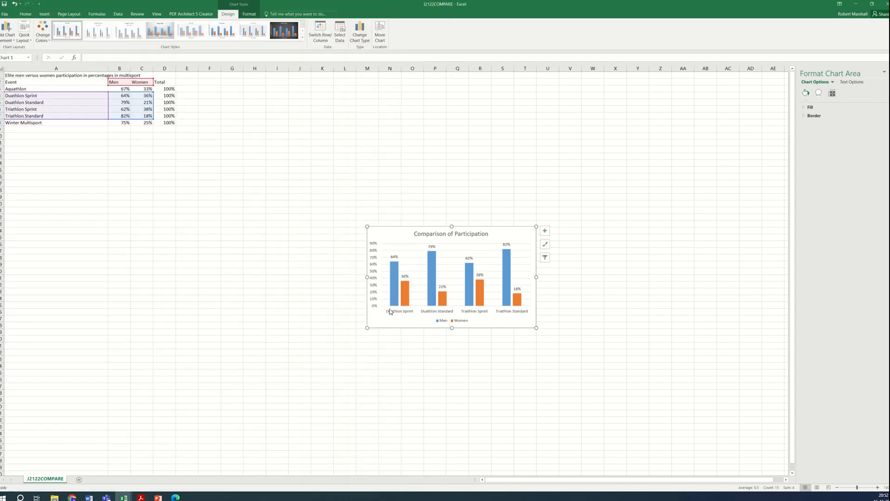
{"action": "left_click", "coordinate": [375, 270]}
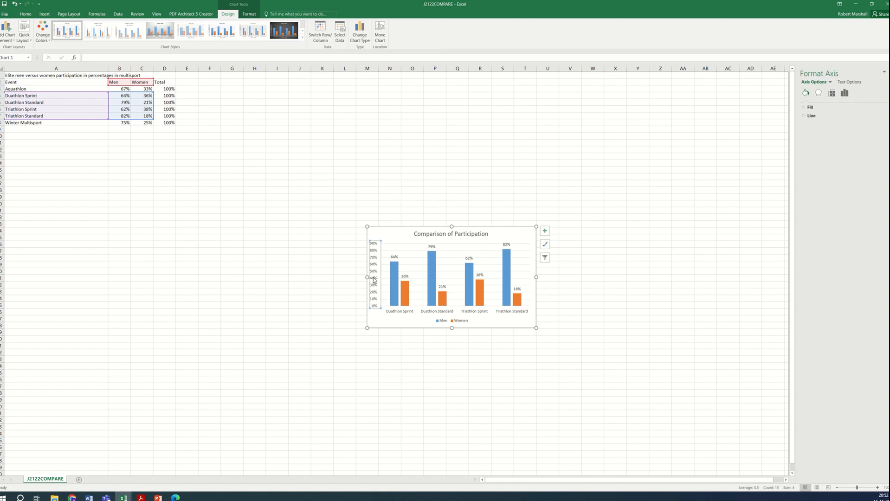
{"action": "left_click", "coordinate": [850, 84]}
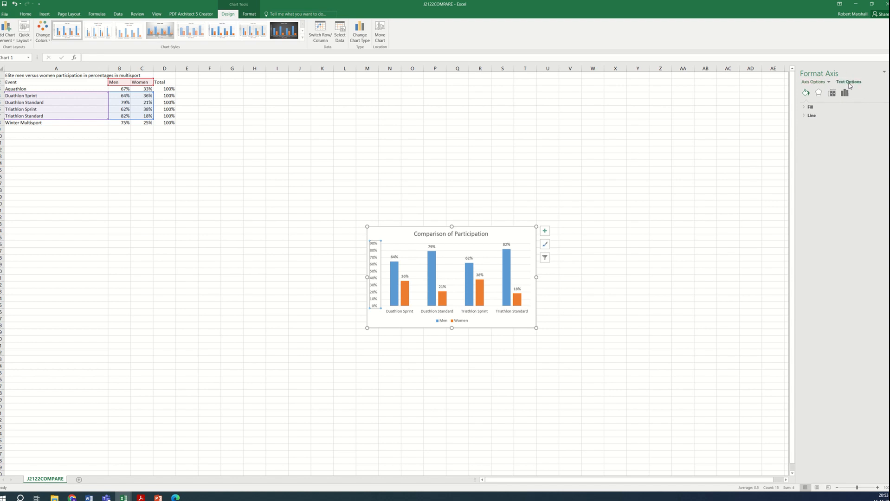
{"action": "left_click", "coordinate": [822, 83]}
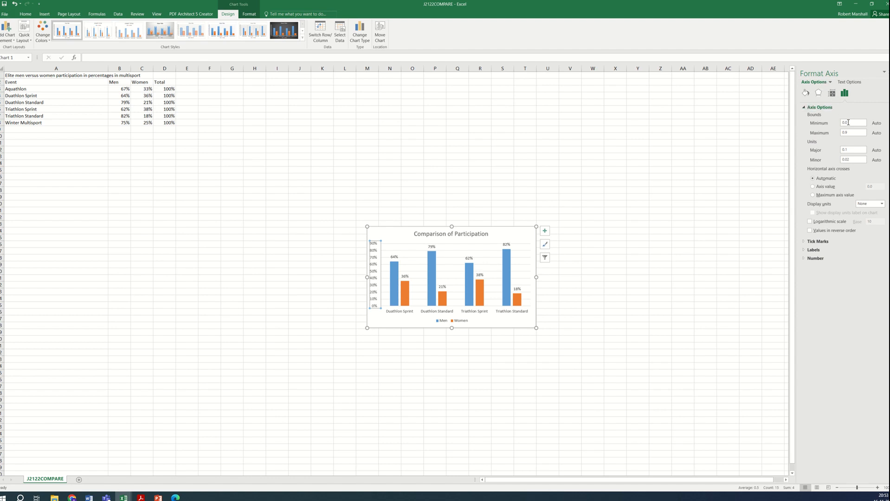
{"action": "left_click_drag", "start_coordinate": [850, 134], "coordinate": [839, 136]}
{"action": "type", "text": "1"}
{"action": "left_click", "coordinate": [860, 122]}
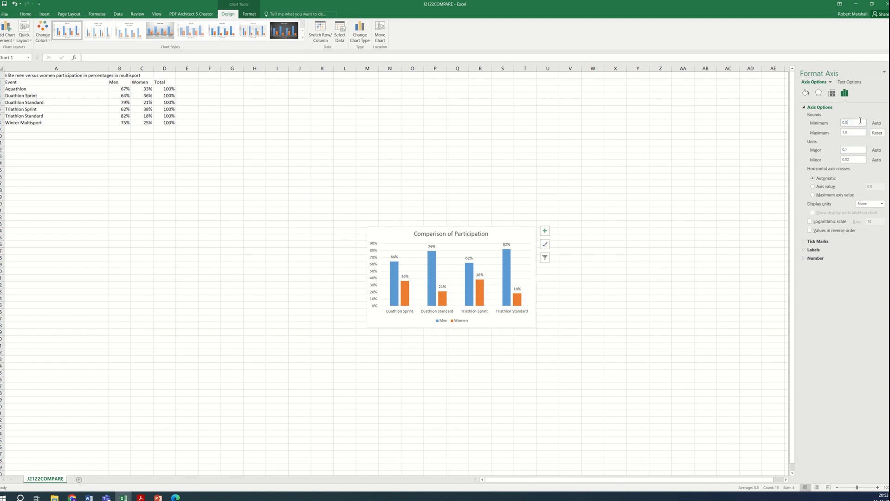
{"action": "left_click", "coordinate": [660, 243]}
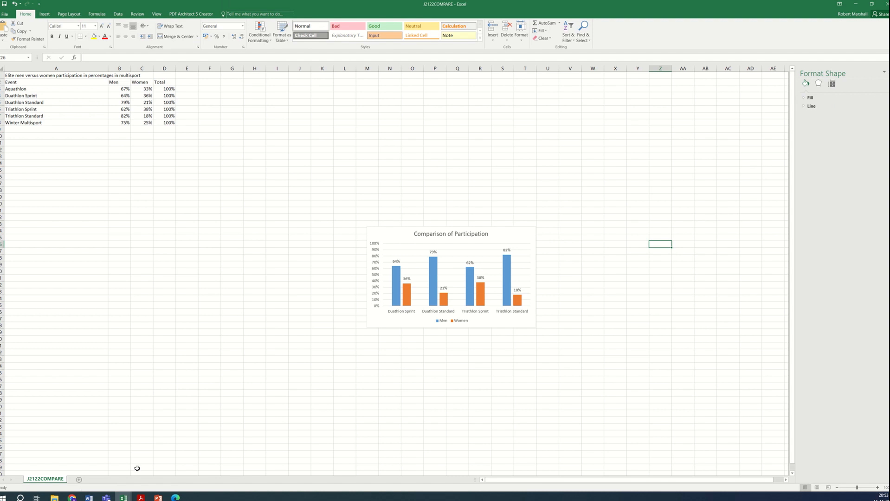
Step: Read task 16 in the question paper about inserting the chart into the document
{"action": "left_click", "coordinate": [141, 498]}
{"action": "scroll", "coordinate": [181, 301], "scroll_direction": "down", "scroll_amount": 3}
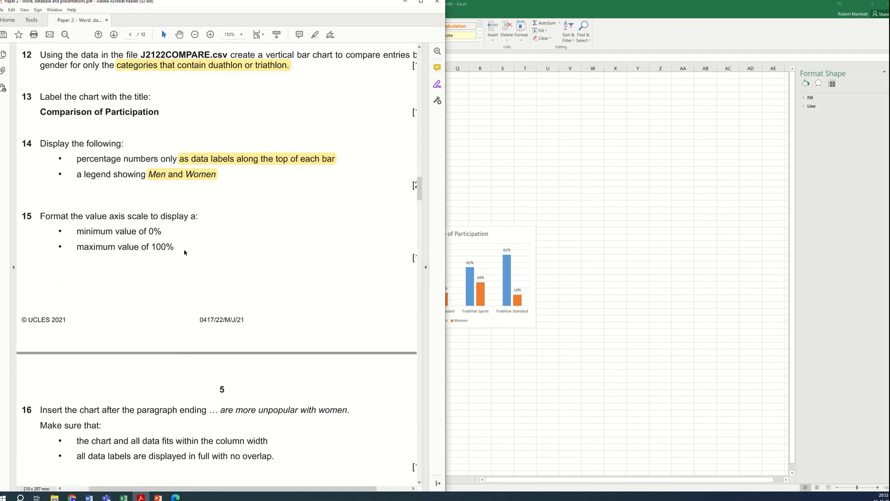
{"action": "scroll", "coordinate": [143, 387], "scroll_direction": "down", "scroll_amount": 3}
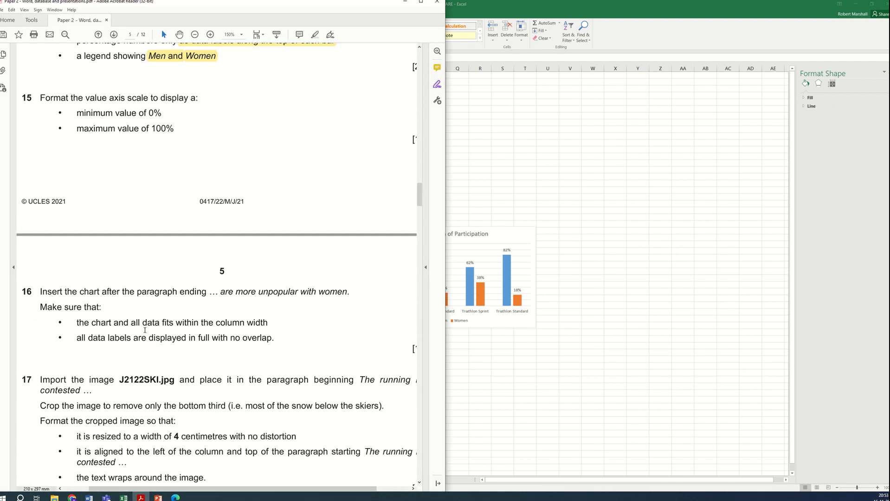
{"action": "scroll", "coordinate": [161, 313], "scroll_direction": "down", "scroll_amount": 1}
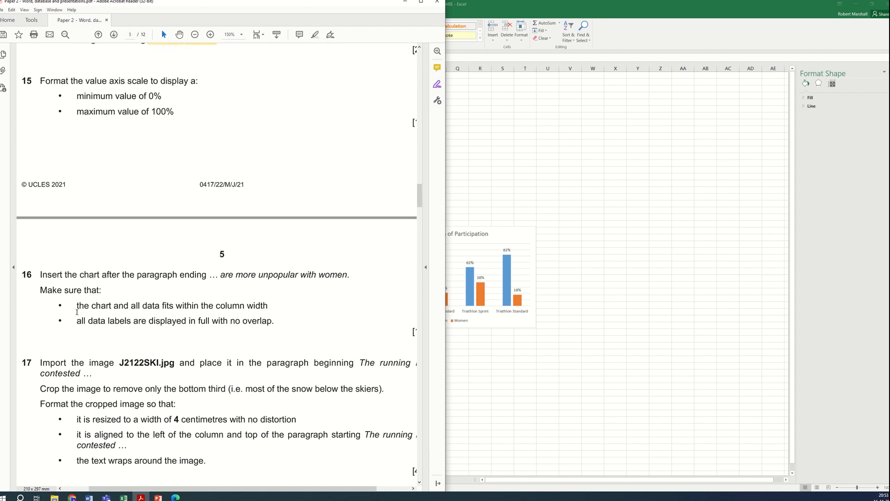
{"action": "left_click_drag", "start_coordinate": [77, 310], "coordinate": [269, 308]}
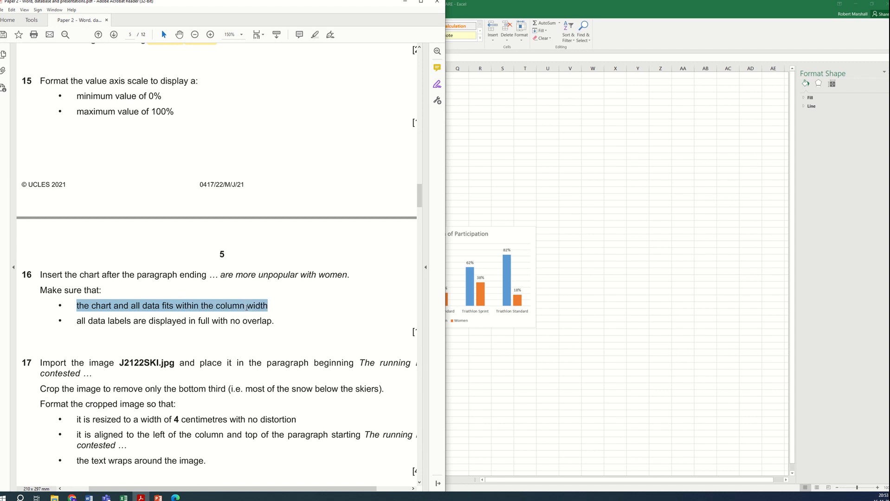
{"action": "left_click", "coordinate": [288, 328]}
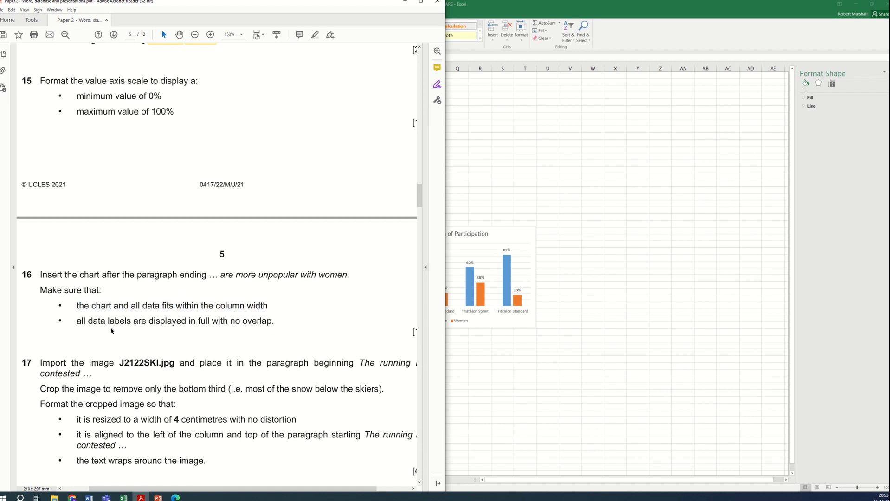
{"action": "left_click_drag", "start_coordinate": [106, 325], "coordinate": [290, 324]}
{"action": "left_click", "coordinate": [289, 325]}
{"action": "key", "text": "alt+Tab"}
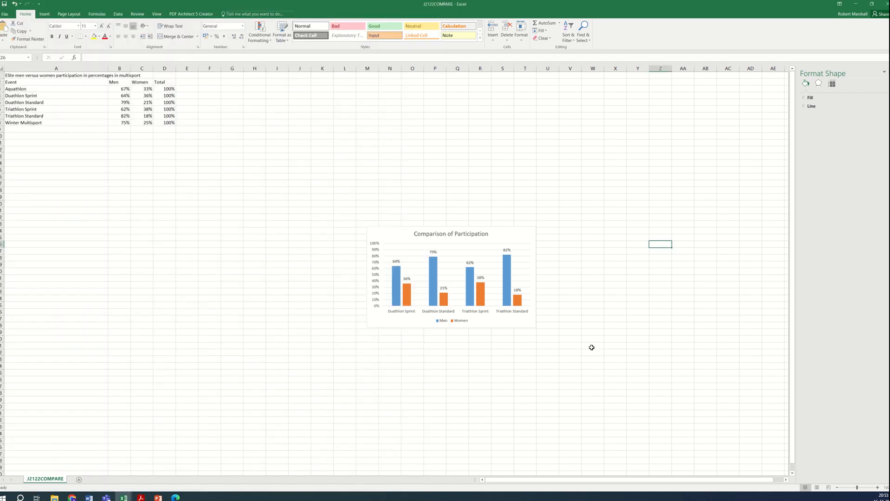
Step: Copy the participation chart from the spreadsheet
{"action": "left_click", "coordinate": [511, 325]}
{"action": "right_click", "coordinate": [505, 326]}
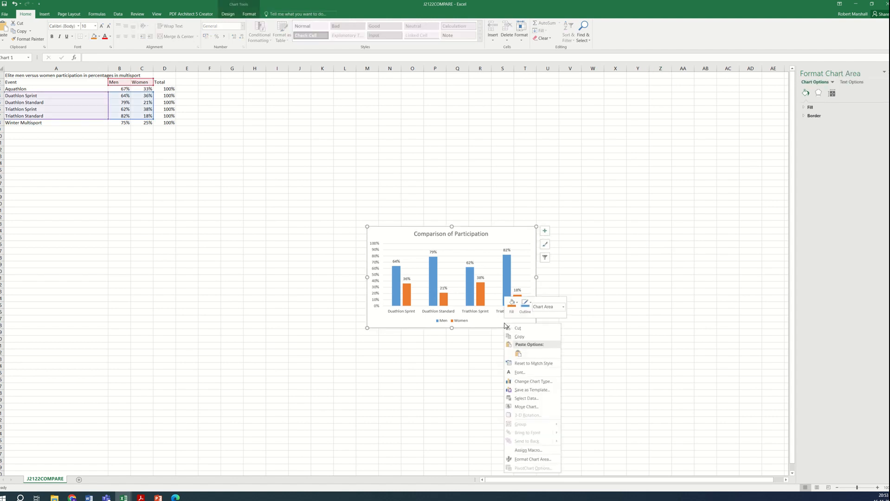
{"action": "left_click", "coordinate": [523, 336]}
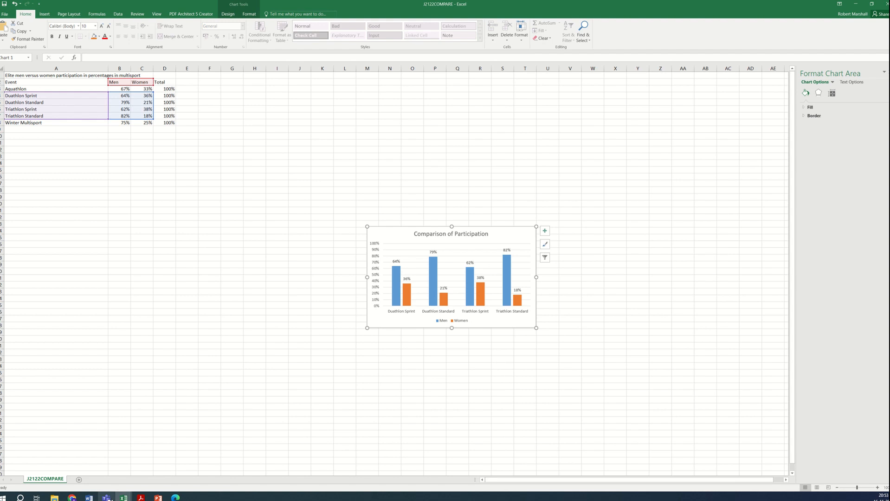
Step: Paste the chart as a picture after the paragraph ending "more unpopular with women." in the MSREVIEW document
{"action": "mouse_move", "coordinate": [89, 497]}
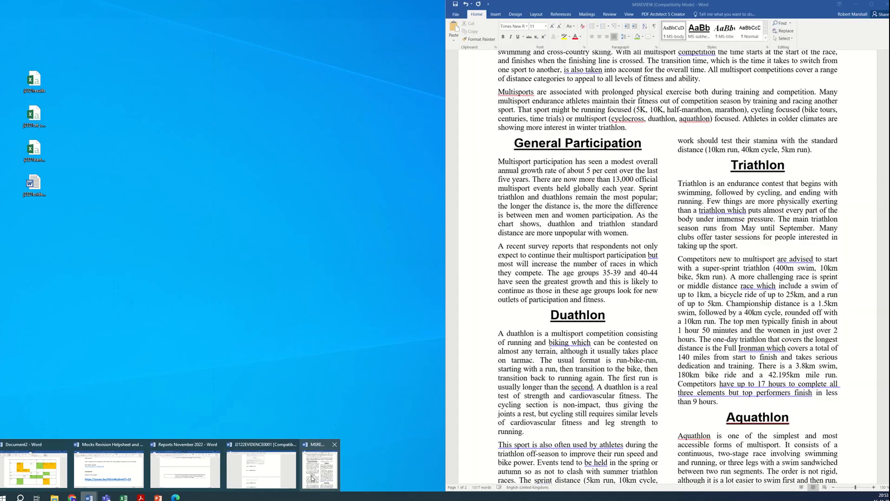
{"action": "left_click", "coordinate": [313, 478]}
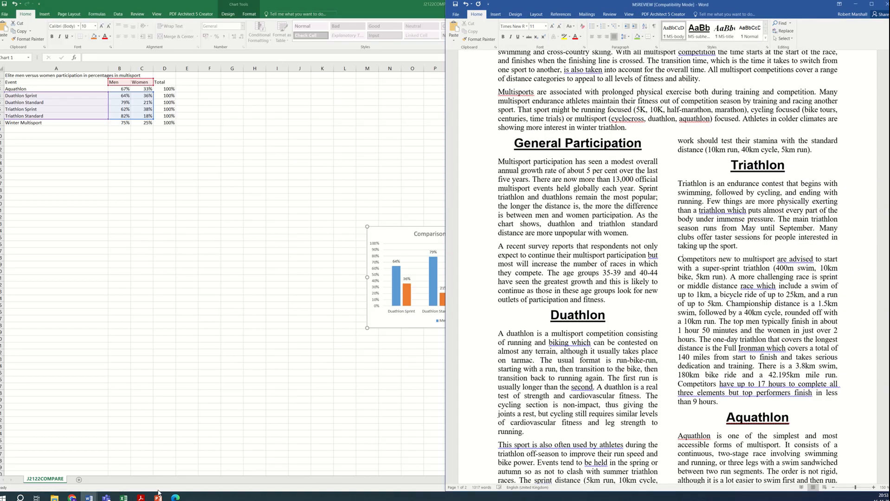
{"action": "left_click", "coordinate": [141, 498]}
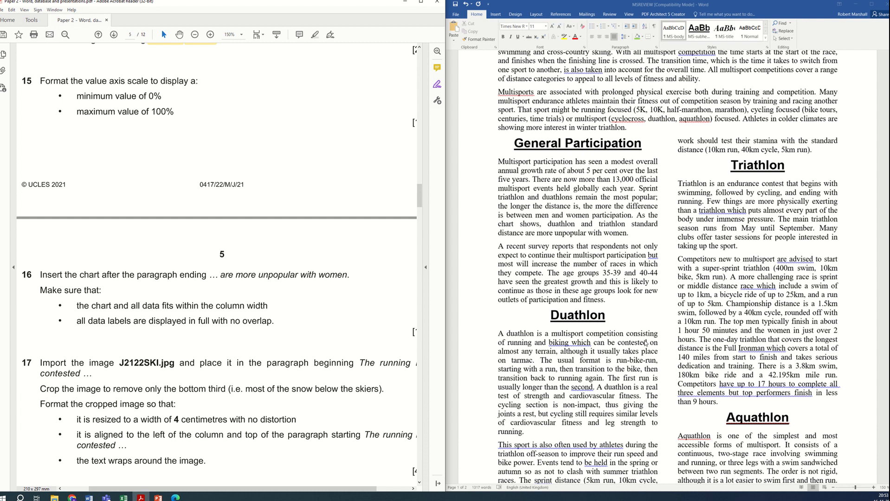
{"action": "scroll", "coordinate": [645, 342], "scroll_direction": "down", "scroll_amount": 3}
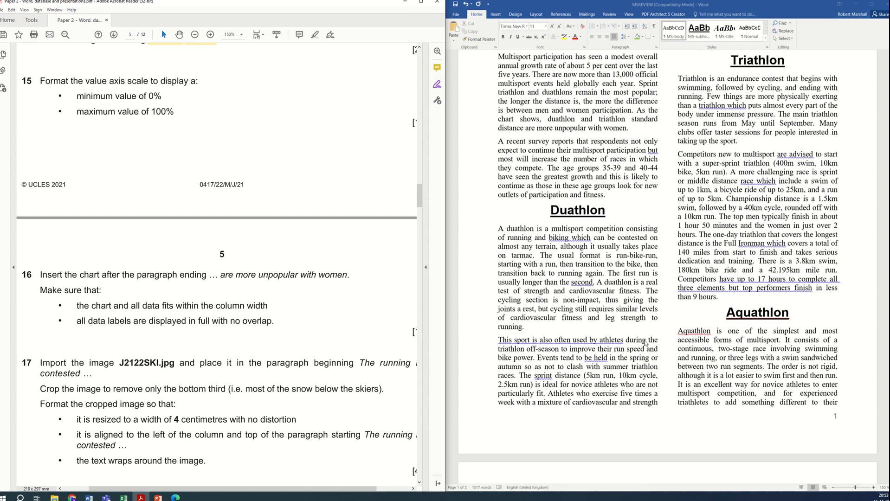
{"action": "scroll", "coordinate": [646, 343], "scroll_direction": "up", "scroll_amount": 1}
{"action": "scroll", "coordinate": [645, 343], "scroll_direction": "up", "scroll_amount": 2}
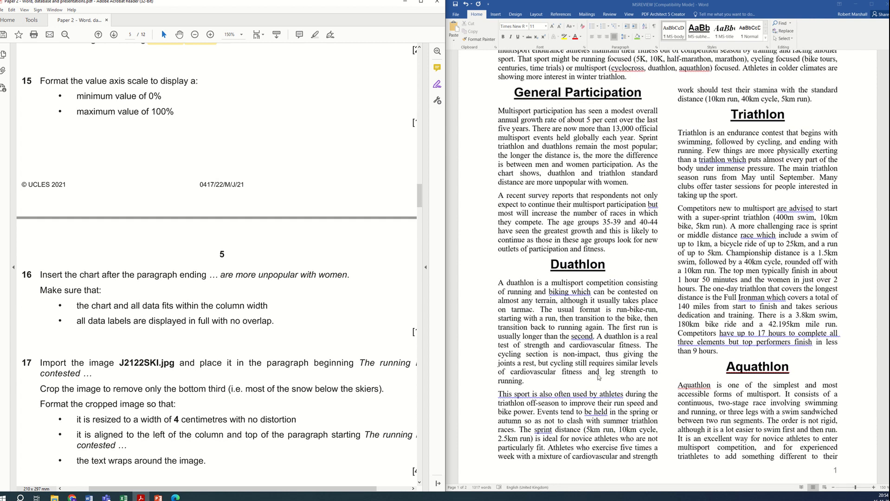
{"action": "key", "text": "ctrl+f"}
{"action": "left_click", "coordinate": [701, 324]}
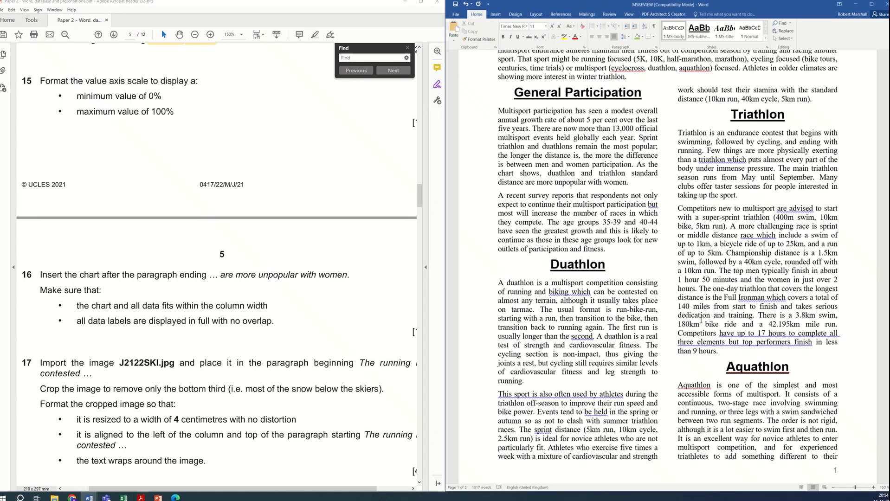
{"action": "key", "text": "ctrl+f"}
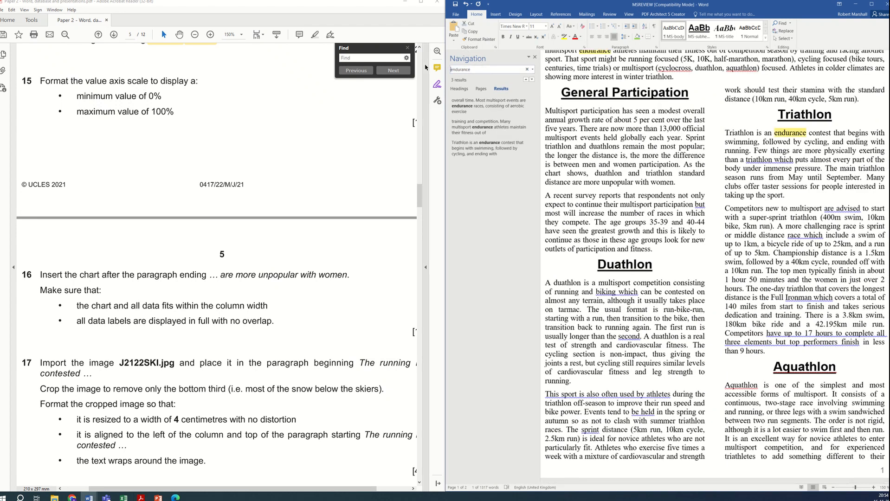
{"action": "key", "text": "ctrl+a"}
{"action": "type", "text": "un"}
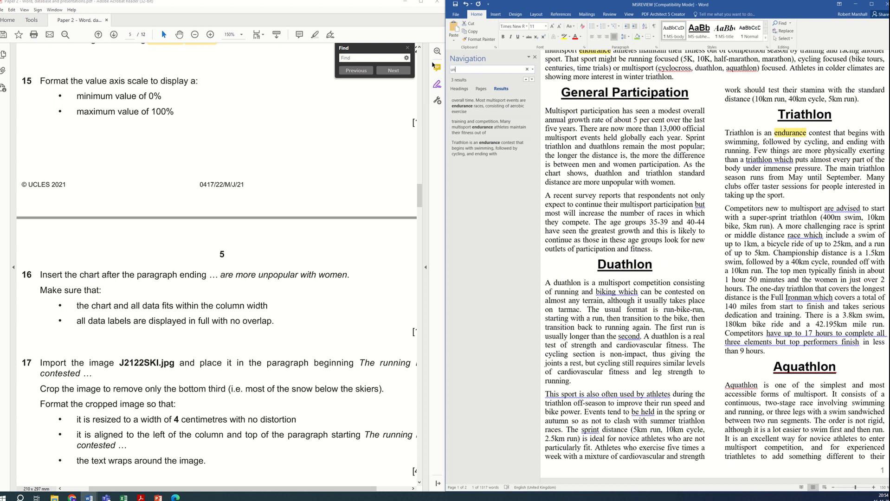
{"action": "type", "text": "pop"}
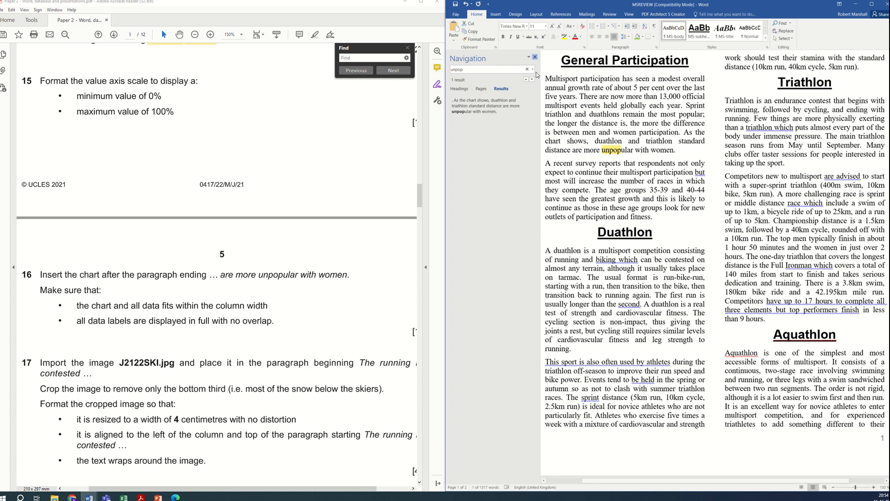
{"action": "left_click", "coordinate": [535, 56]}
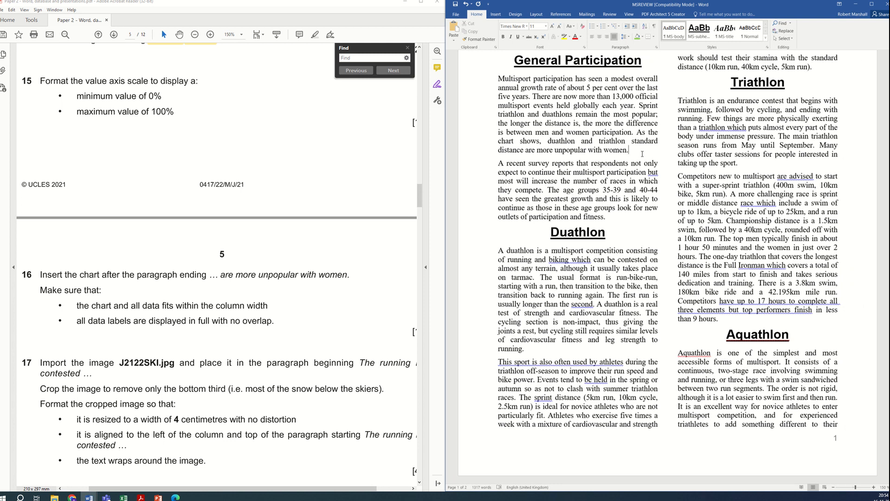
{"action": "right_click", "coordinate": [643, 153]}
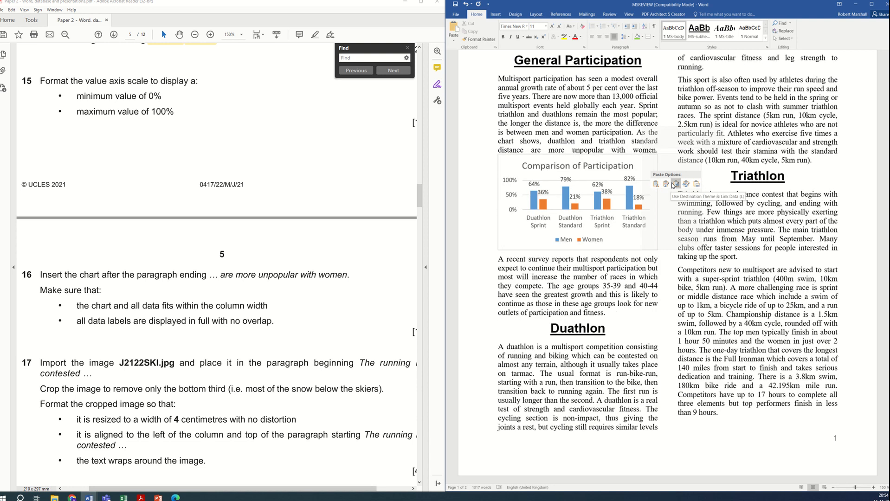
{"action": "left_click", "coordinate": [696, 185]}
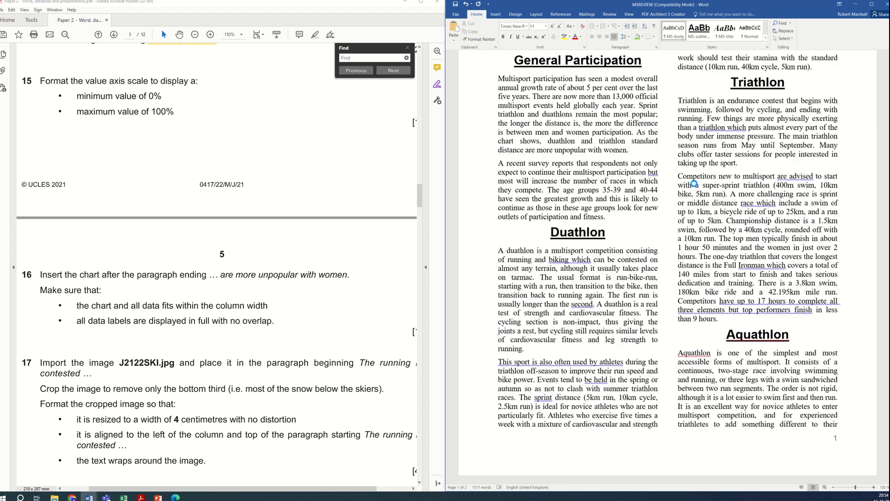
Step: Resize the pasted chart so it fits within the column width
{"action": "left_click", "coordinate": [528, 170]}
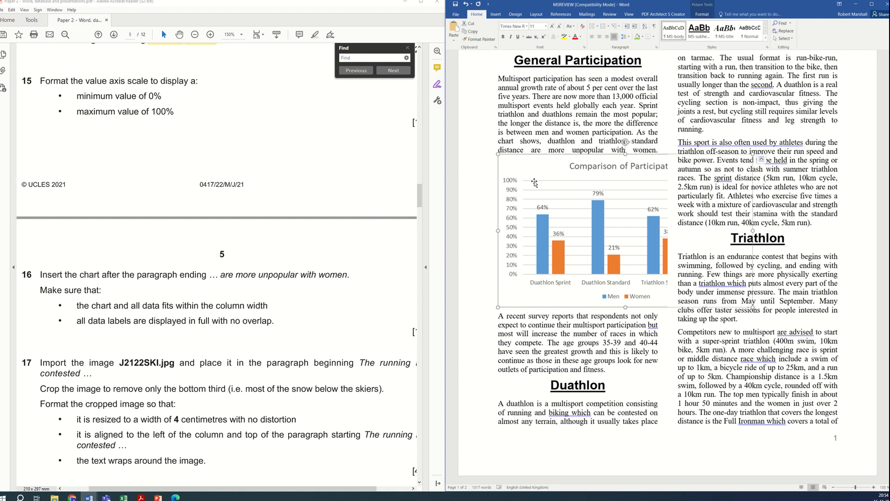
{"action": "left_click_drag", "start_coordinate": [499, 158], "coordinate": [527, 170]}
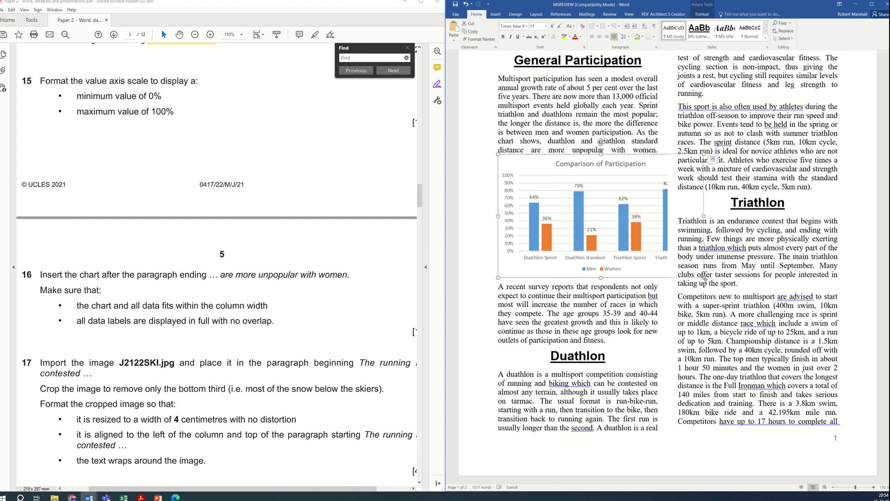
{"action": "left_click_drag", "start_coordinate": [703, 278], "coordinate": [652, 251]}
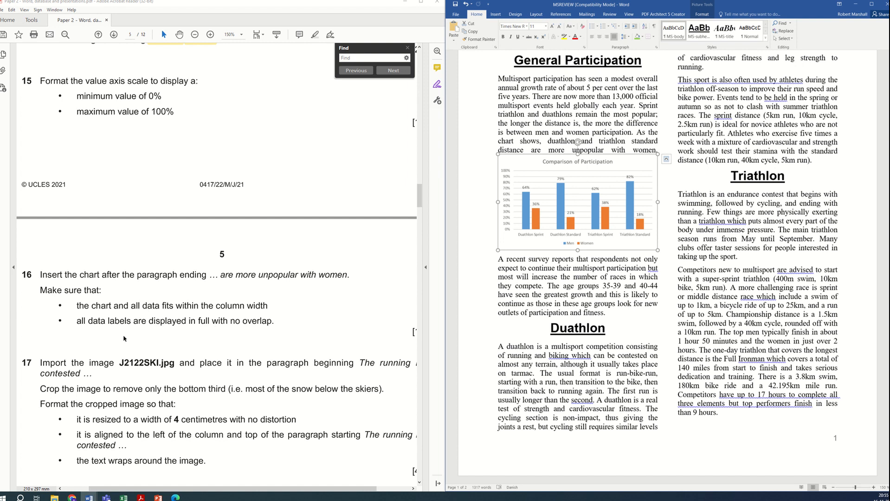
Step: Scroll through the question paper and the document to review the layout after inserting the chart
{"action": "scroll", "coordinate": [124, 339], "scroll_direction": "down", "scroll_amount": 3}
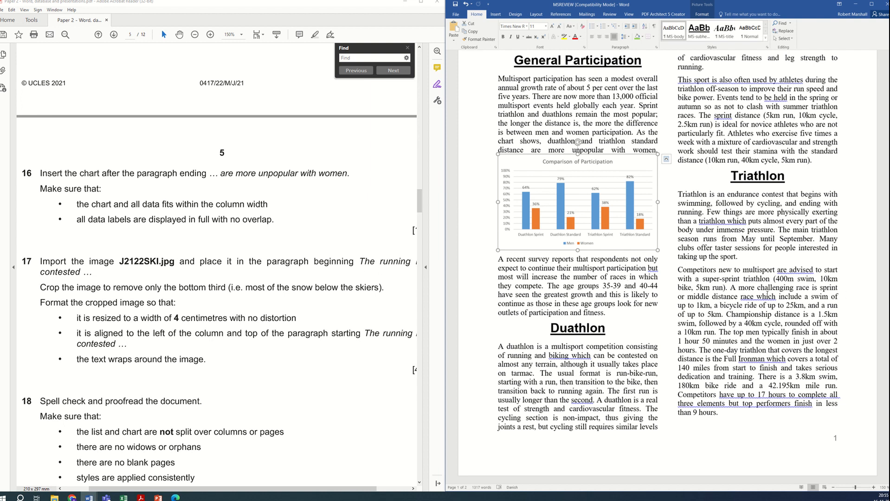
{"action": "scroll", "coordinate": [767, 294], "scroll_direction": "up", "scroll_amount": 3}
{"action": "scroll", "coordinate": [756, 296], "scroll_direction": "down", "scroll_amount": 7}
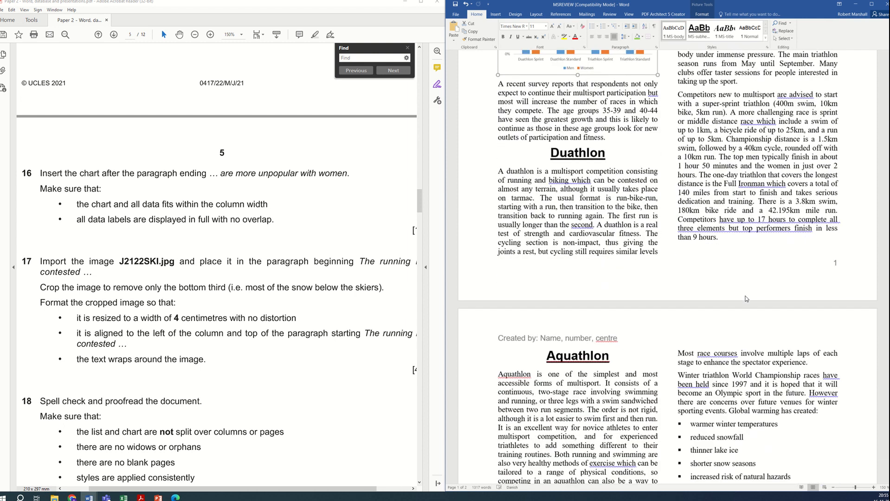
{"action": "scroll", "coordinate": [746, 297], "scroll_direction": "down", "scroll_amount": 3}
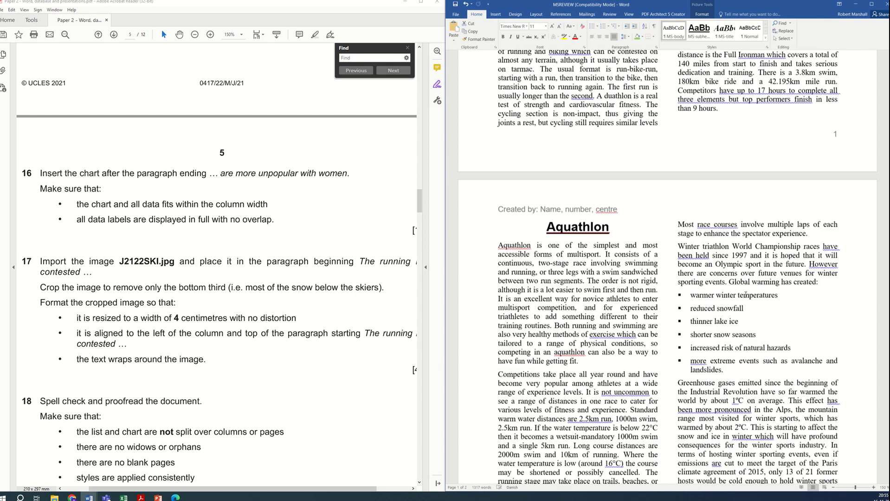
{"action": "scroll", "coordinate": [746, 295], "scroll_direction": "down", "scroll_amount": 2}
{"action": "scroll", "coordinate": [714, 303], "scroll_direction": "down", "scroll_amount": 2}
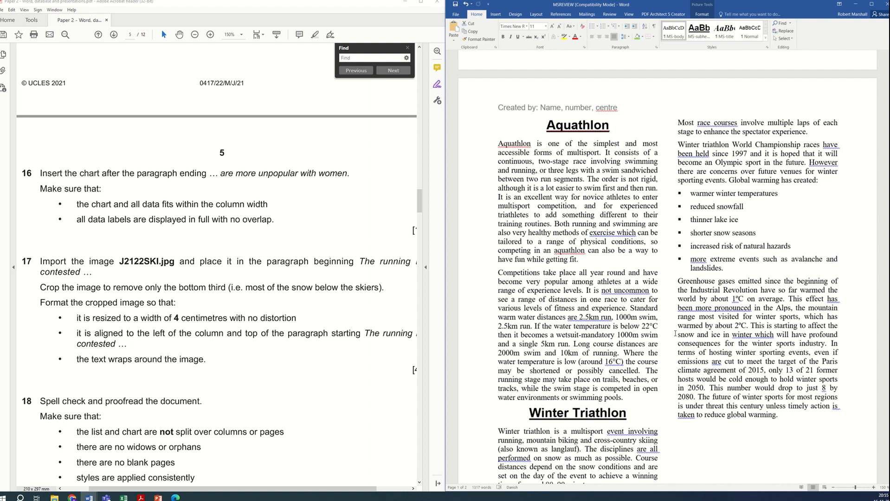
Step: Search the document for "the running" to locate the paragraph beginning "The running is contested"
{"action": "left_click", "coordinate": [636, 353]}
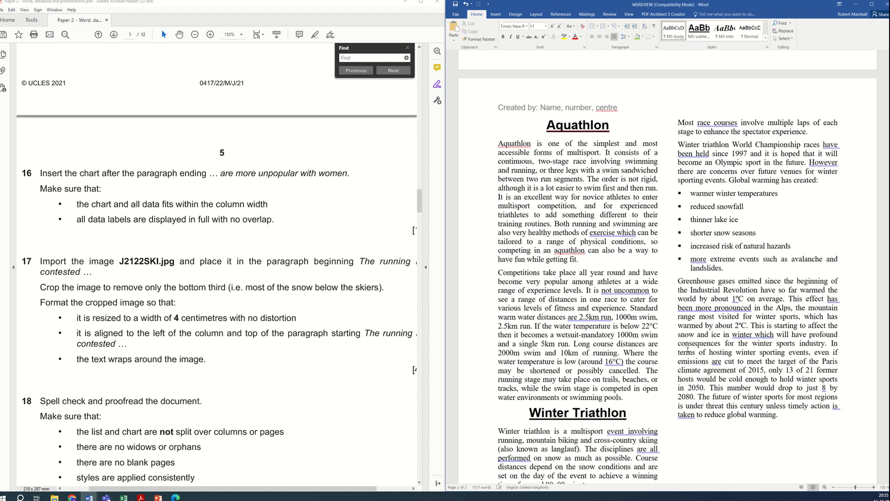
{"action": "key", "text": "ctrl+f"}
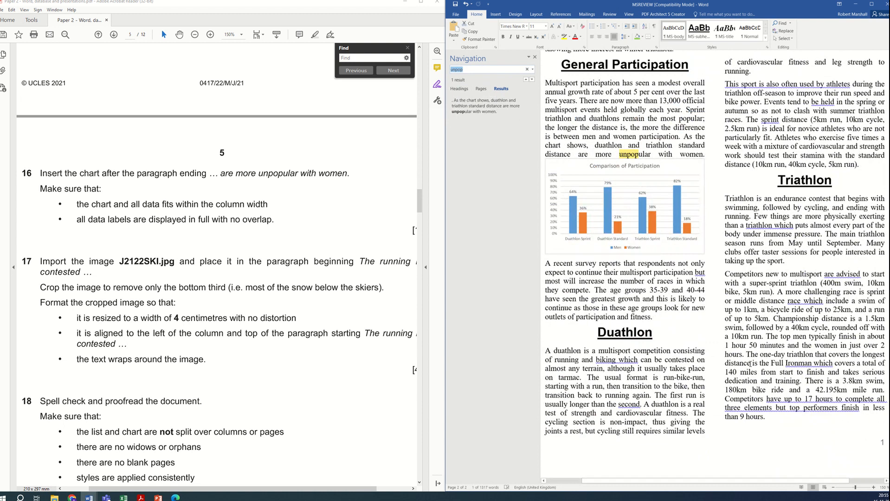
{"action": "type", "text": "the running"}
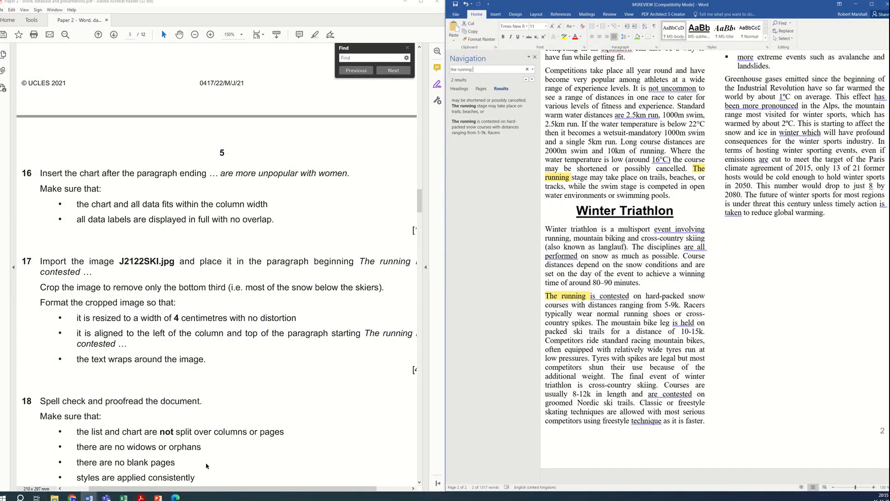
Step: Highlight "left of the column and top of the paragraph" in the question paper's task 17
{"action": "mouse_move", "coordinate": [196, 489]}
{"action": "left_mouse_down"}
{"action": "mouse_move", "coordinate": [226, 491]}
{"action": "mouse_move", "coordinate": [198, 488]}
{"action": "left_mouse_up"}
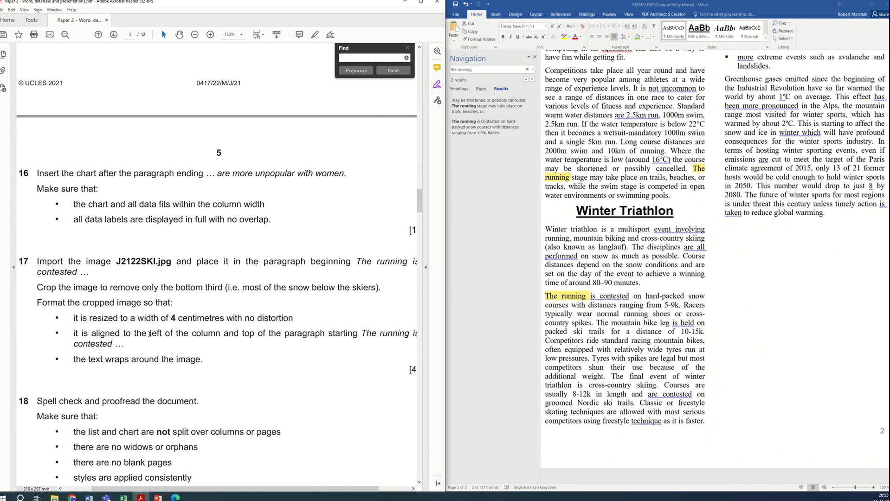
{"action": "left_click_drag", "start_coordinate": [149, 333], "coordinate": [325, 333]}
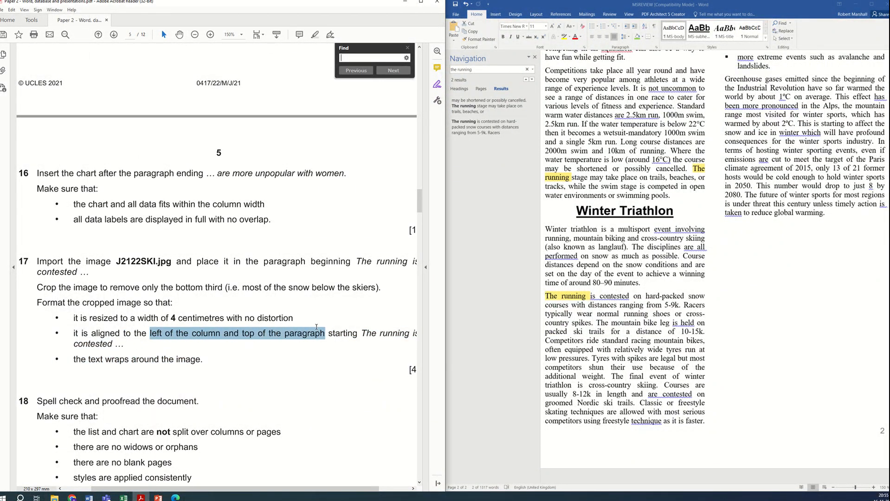
{"action": "left_click", "coordinate": [317, 37]}
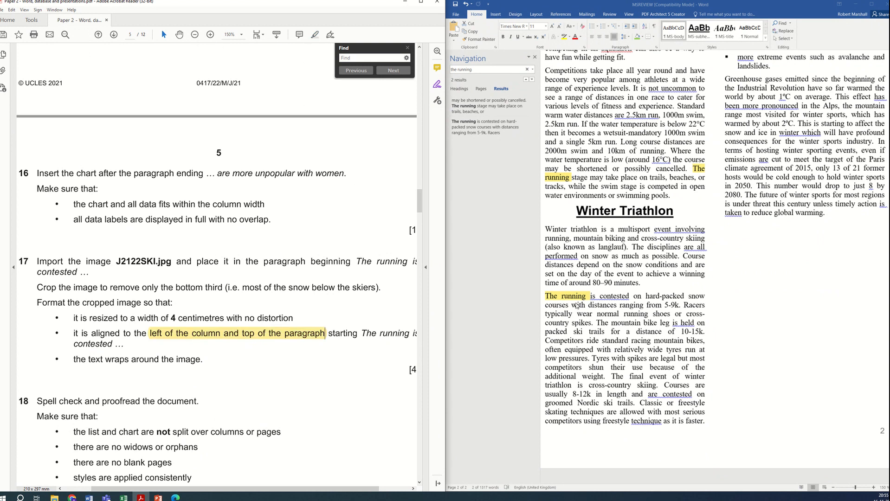
Step: Insert the J2122SKI image at the start of the paragraph beginning "The running is contested"
{"action": "left_click", "coordinate": [549, 297]}
{"action": "left_click", "coordinate": [548, 296]}
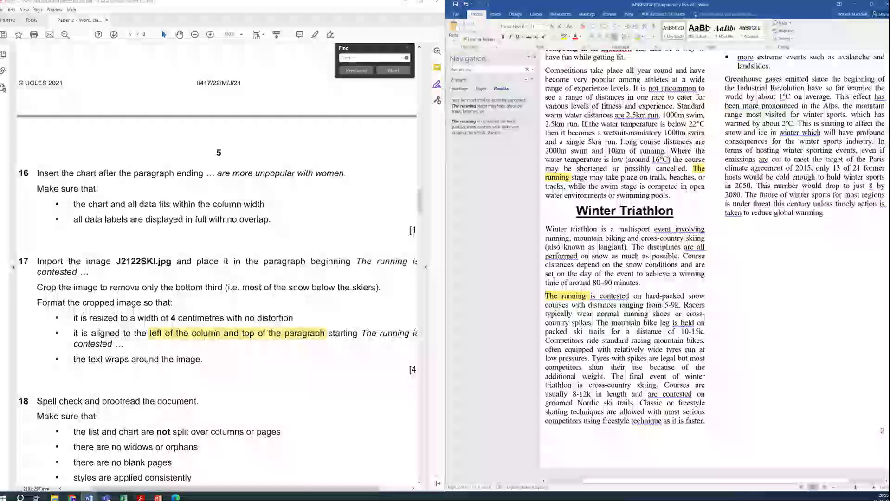
{"action": "left_click", "coordinate": [535, 57]}
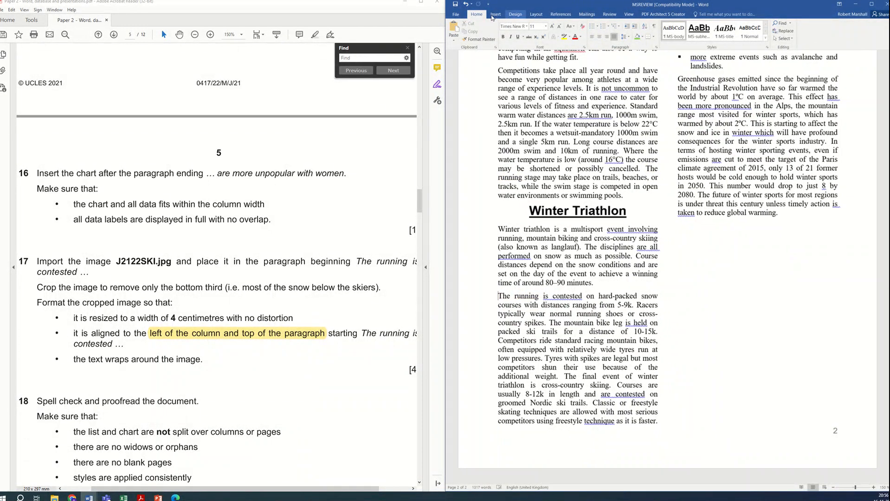
{"action": "left_click", "coordinate": [495, 14]}
{"action": "left_click", "coordinate": [505, 34]}
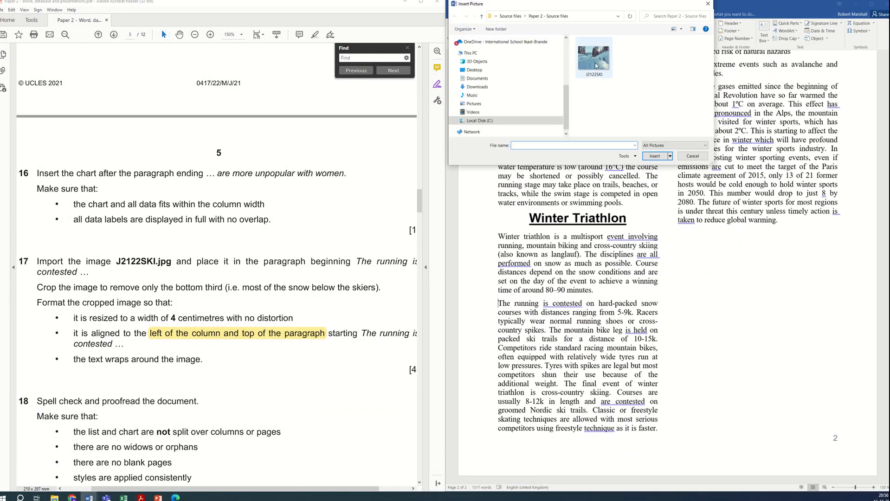
{"action": "left_click", "coordinate": [595, 58]}
{"action": "left_click", "coordinate": [656, 156]}
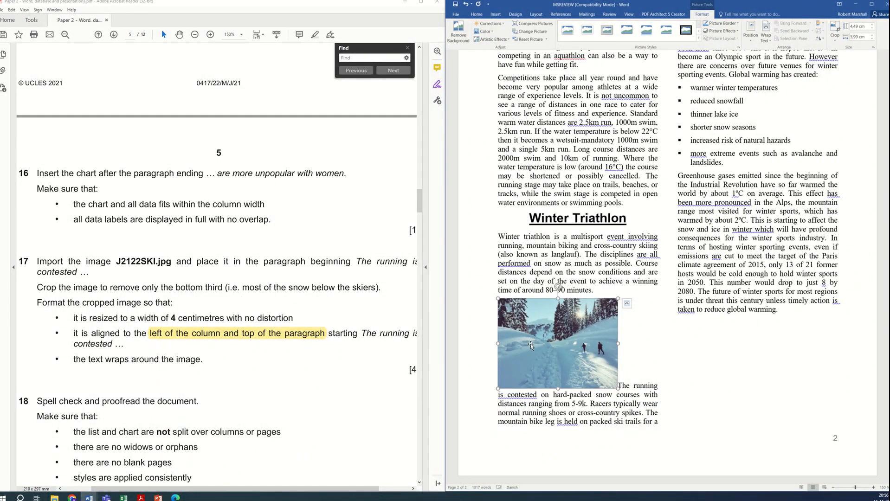
Step: Crop about the bottom third off the ski image, removing the snow below the skiers
{"action": "left_click", "coordinate": [834, 29]}
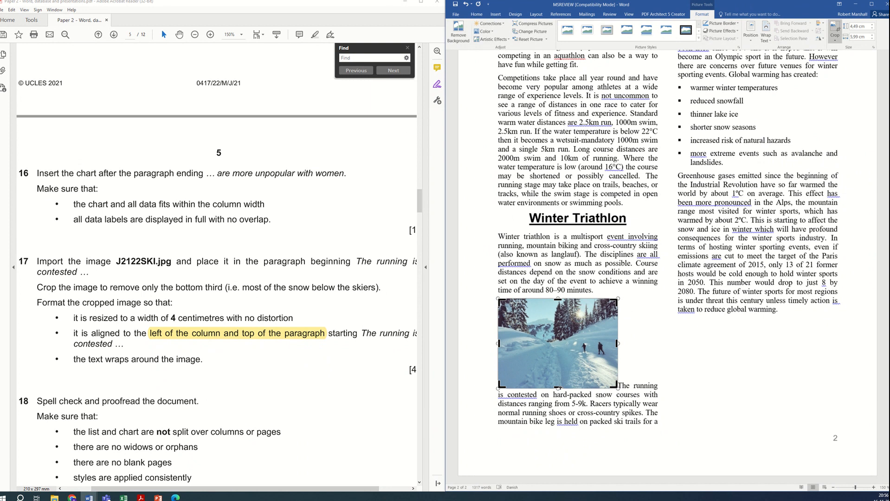
{"action": "left_click_drag", "start_coordinate": [558, 388], "coordinate": [567, 356]}
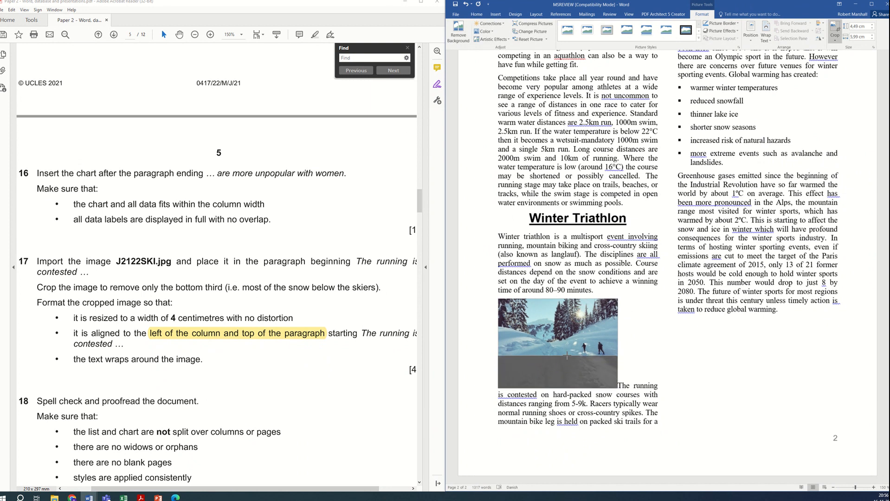
{"action": "left_click_drag", "start_coordinate": [567, 356], "coordinate": [567, 355]}
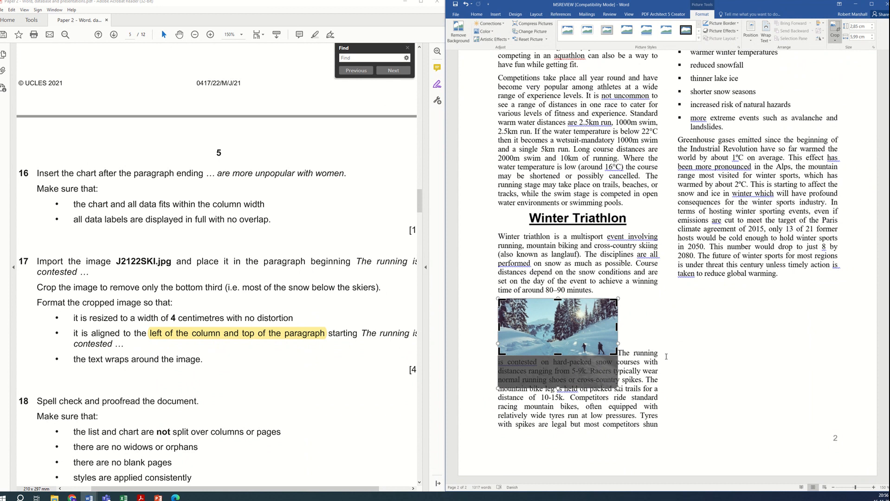
{"action": "key", "text": "Escape"}
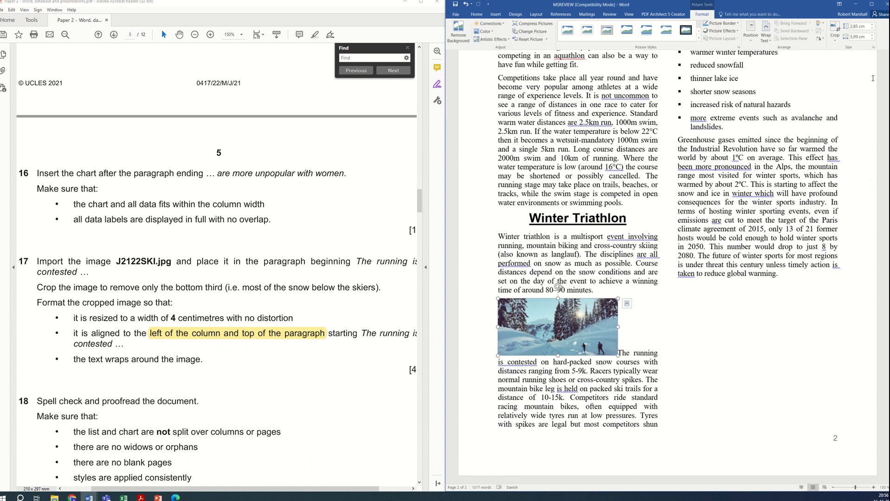
Step: Resize the cropped image to a width of 4 cm with its aspect ratio kept locked
{"action": "left_click", "coordinate": [873, 46]}
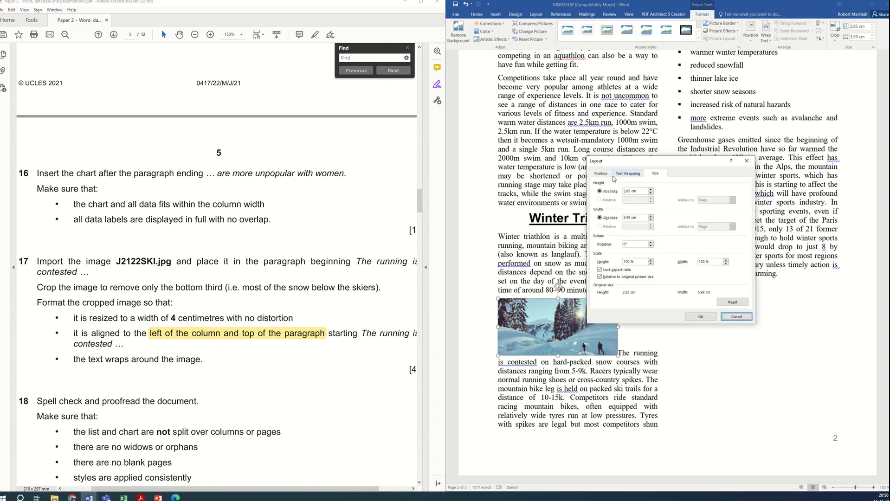
{"action": "left_click", "coordinate": [602, 174]}
{"action": "left_click", "coordinate": [628, 174]}
{"action": "left_click", "coordinate": [655, 173]}
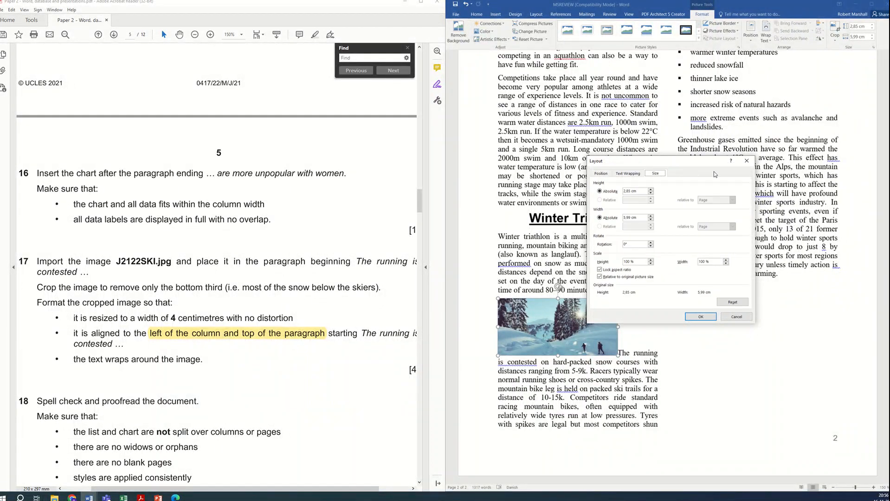
{"action": "left_click", "coordinate": [712, 318]}
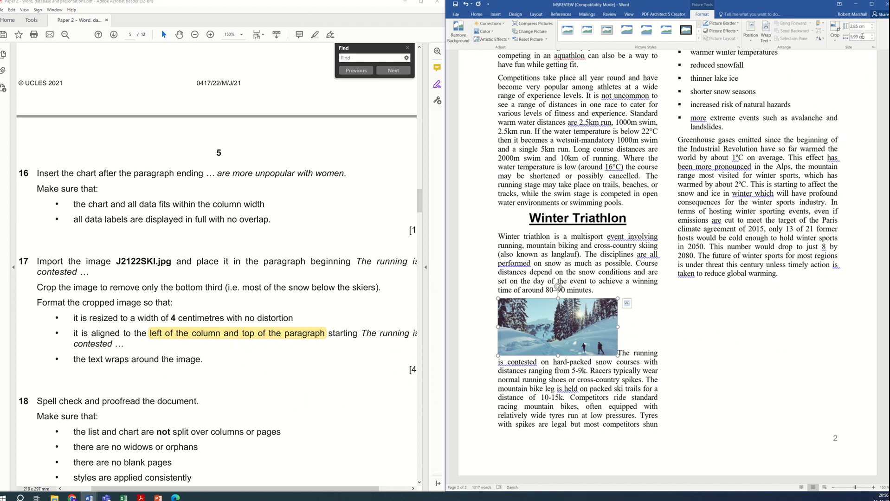
{"action": "left_click_drag", "start_coordinate": [863, 36], "coordinate": [850, 36]}
{"action": "type", "text": "4"}
{"action": "key", "text": "Return"}
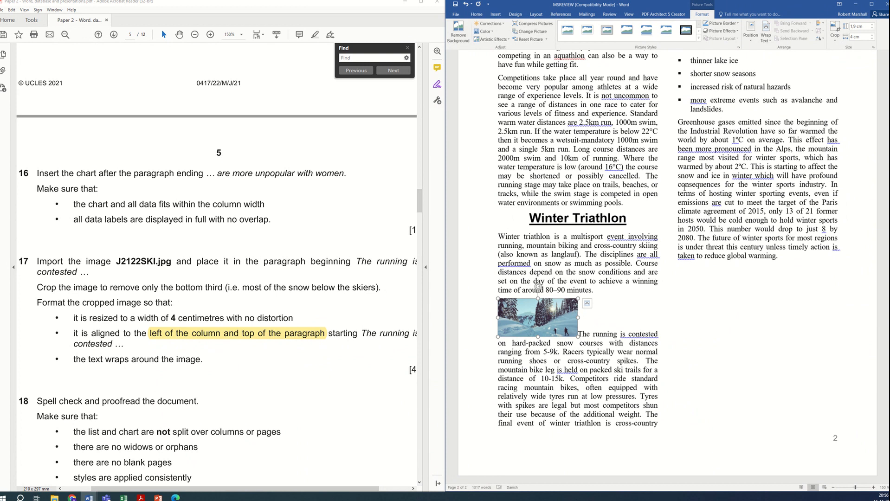
Step: Set Square text wrapping so the paragraph text wraps around the image at its top-left
{"action": "left_click", "coordinate": [765, 33]}
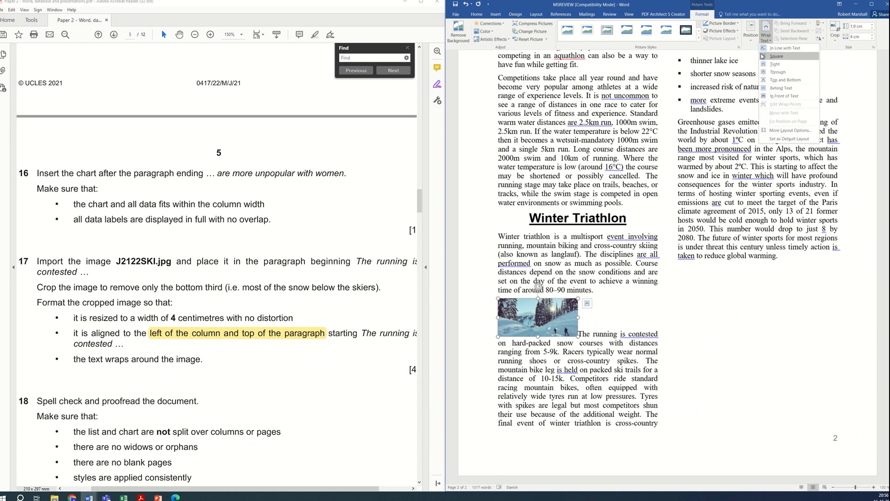
{"action": "left_click", "coordinate": [776, 57]}
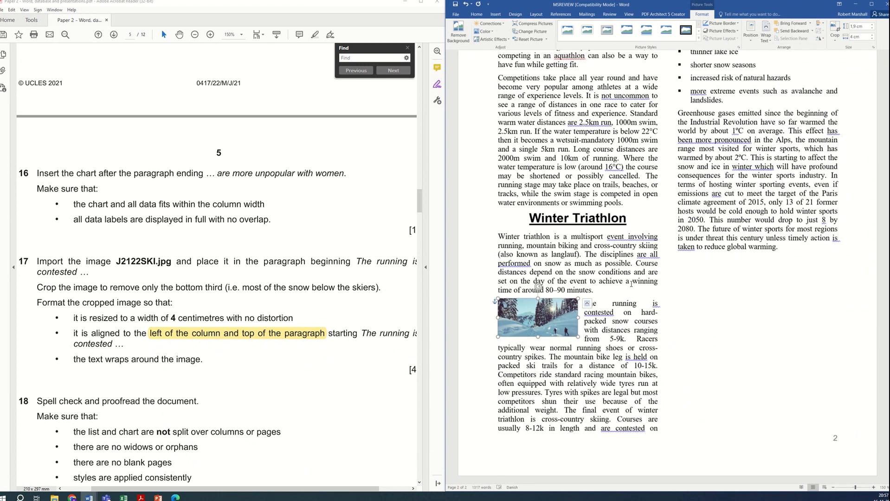
{"action": "left_click", "coordinate": [604, 364]}
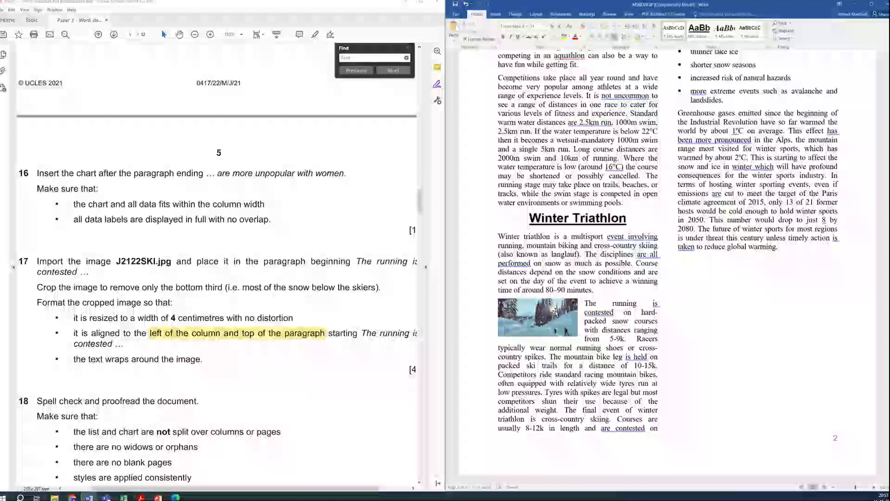
{"action": "left_click_drag", "start_coordinate": [556, 309], "coordinate": [556, 311]}
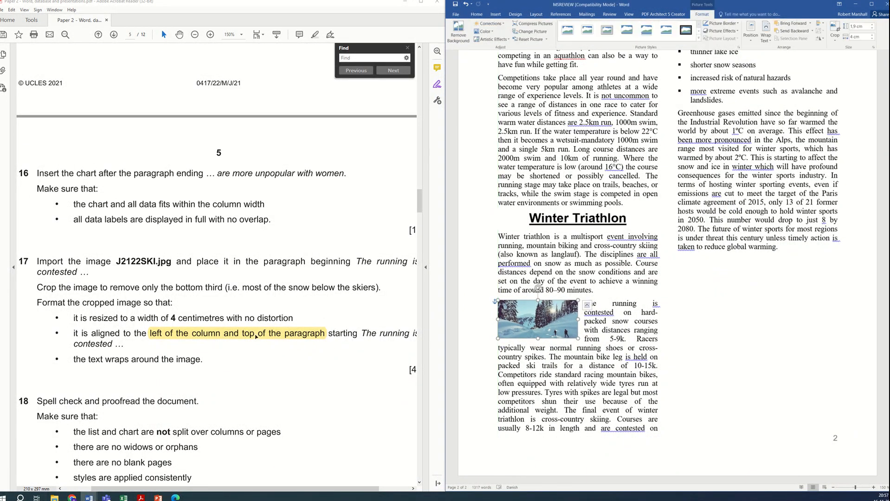
Step: Scroll through the question paper and the document to check the image and chart placement
{"action": "left_click", "coordinate": [217, 356]}
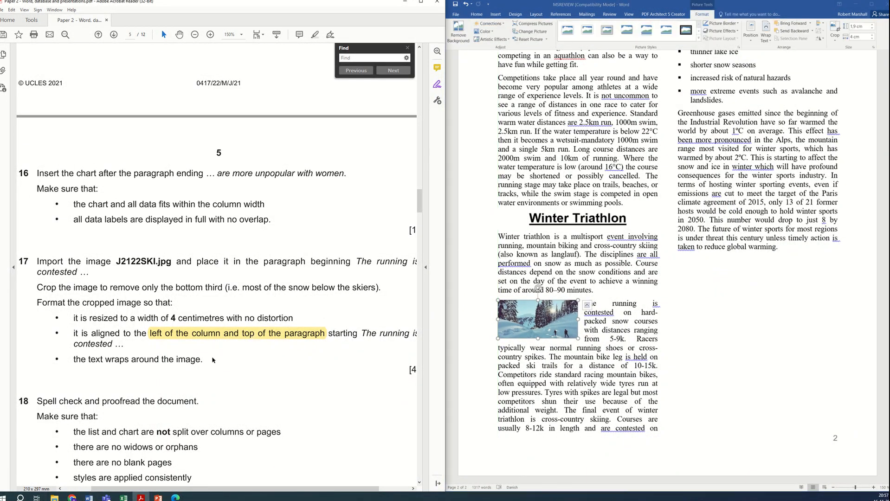
{"action": "scroll", "coordinate": [212, 358], "scroll_direction": "down", "scroll_amount": 2}
{"action": "scroll", "coordinate": [213, 359], "scroll_direction": "down", "scroll_amount": 4}
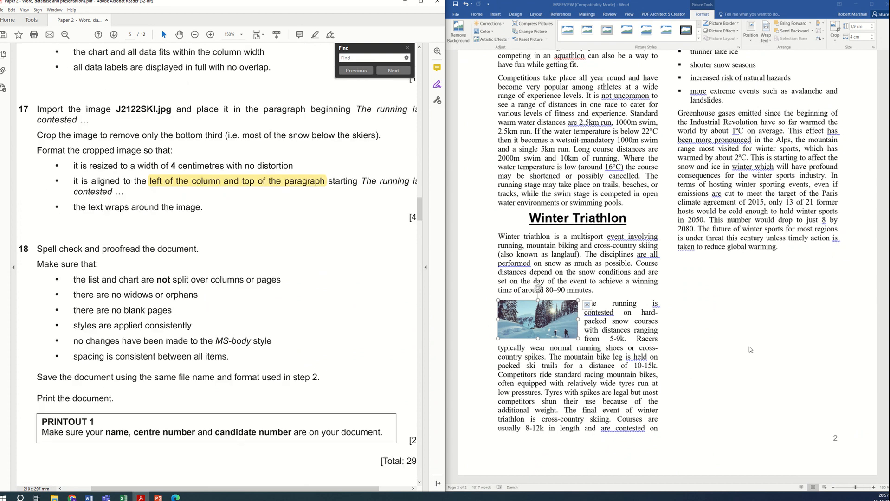
{"action": "scroll", "coordinate": [722, 340], "scroll_direction": "up", "scroll_amount": 2}
{"action": "scroll", "coordinate": [722, 341], "scroll_direction": "up", "scroll_amount": 10}
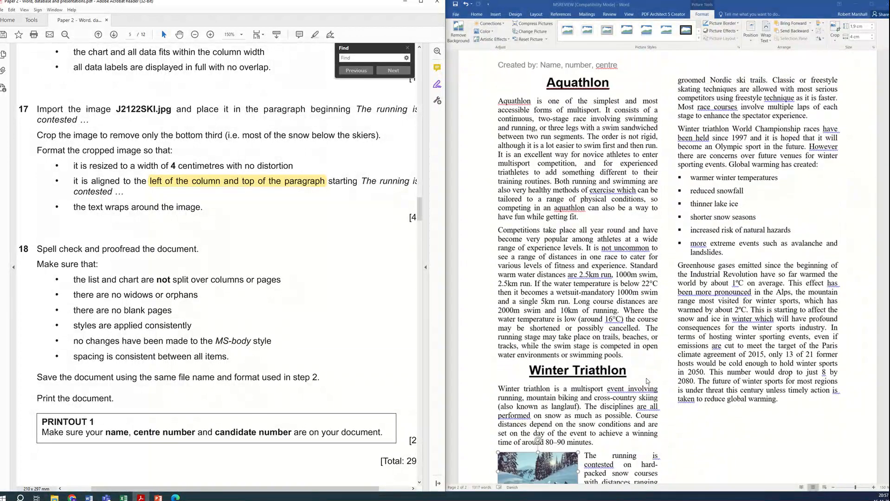
{"action": "scroll", "coordinate": [647, 360], "scroll_direction": "up", "scroll_amount": 13}
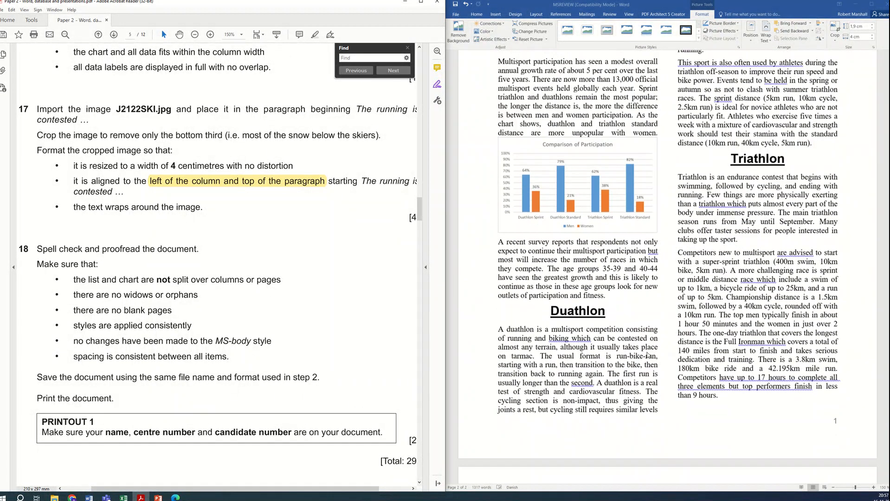
{"action": "scroll", "coordinate": [599, 251], "scroll_direction": "up", "scroll_amount": 4}
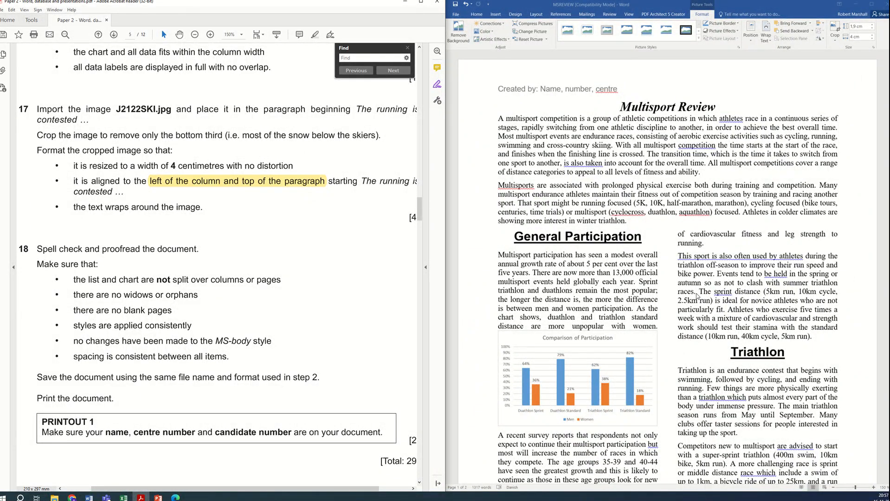
{"action": "scroll", "coordinate": [663, 312], "scroll_direction": "down", "scroll_amount": 2}
{"action": "scroll", "coordinate": [664, 314], "scroll_direction": "down", "scroll_amount": 1}
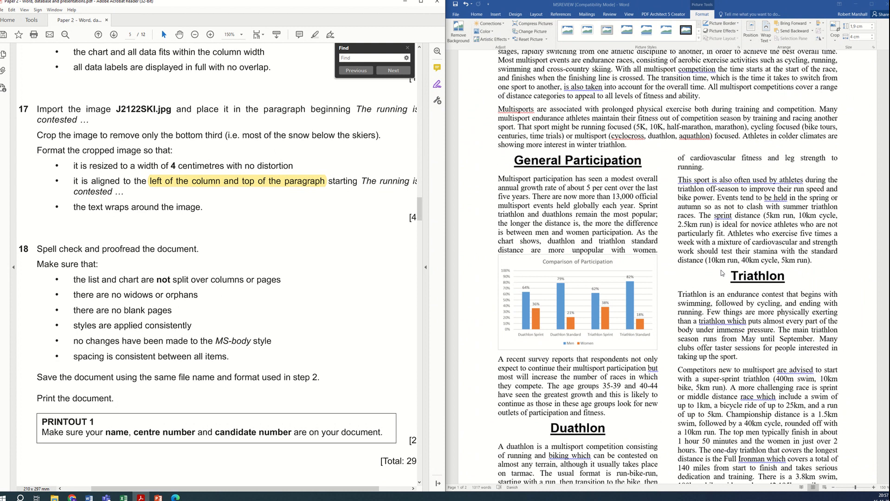
{"action": "scroll", "coordinate": [722, 273], "scroll_direction": "down", "scroll_amount": 20}
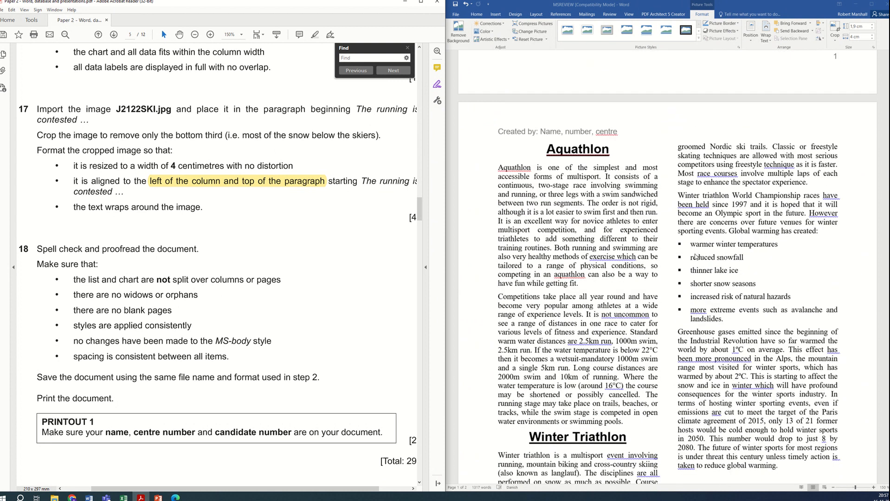
{"action": "scroll", "coordinate": [697, 260], "scroll_direction": "down", "scroll_amount": 3}
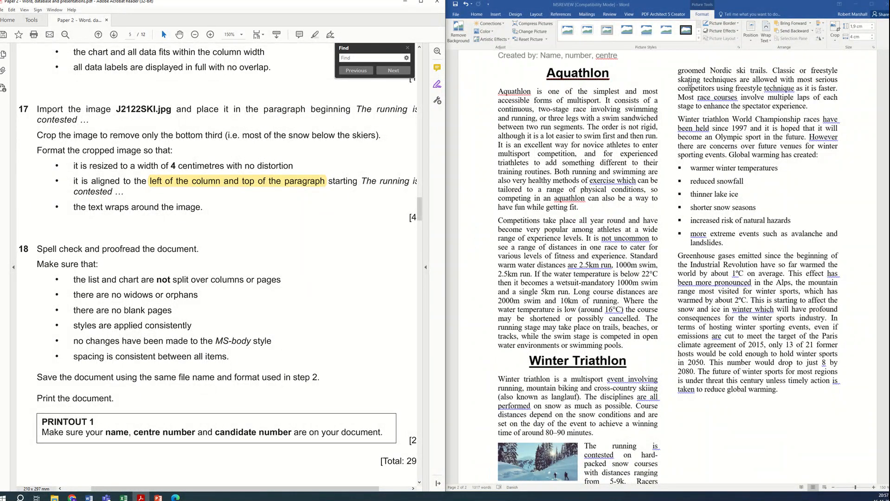
{"action": "scroll", "coordinate": [613, 347], "scroll_direction": "down", "scroll_amount": 8}
{"action": "scroll", "coordinate": [612, 348], "scroll_direction": "up", "scroll_amount": 8}
{"action": "scroll", "coordinate": [613, 347], "scroll_direction": "up", "scroll_amount": 7}
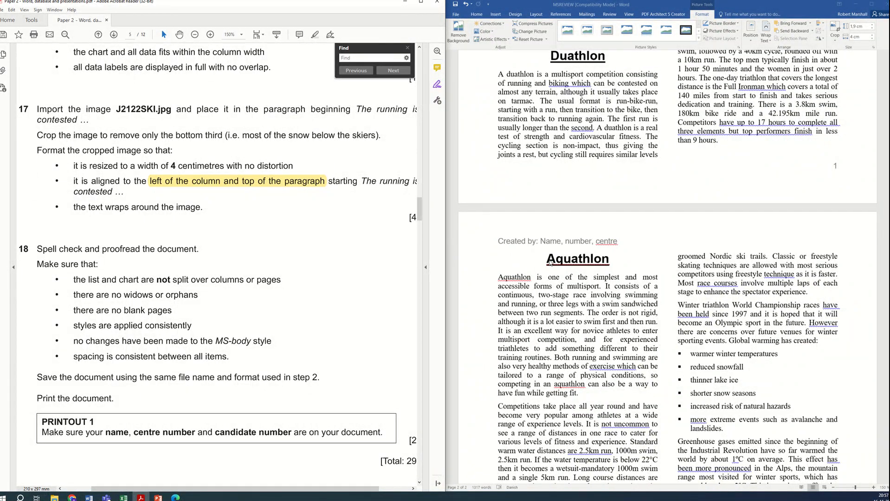
{"action": "scroll", "coordinate": [676, 271], "scroll_direction": "up", "scroll_amount": 8}
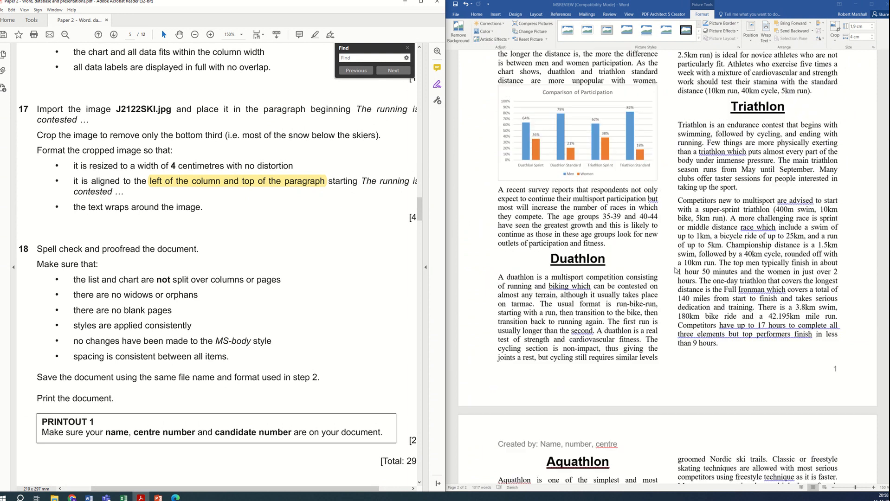
{"action": "scroll", "coordinate": [677, 270], "scroll_direction": "up", "scroll_amount": 8}
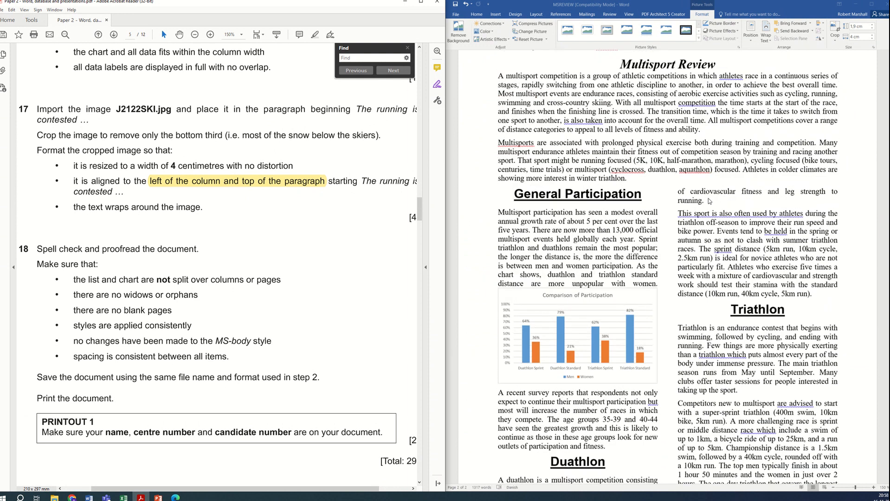
{"action": "scroll", "coordinate": [684, 202], "scroll_direction": "down", "scroll_amount": 1}
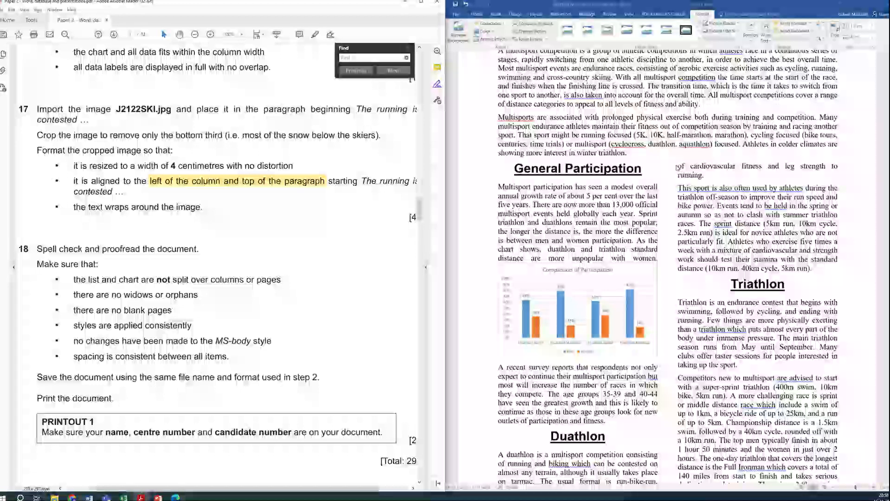
{"action": "scroll", "coordinate": [688, 244], "scroll_direction": "down", "scroll_amount": 10}
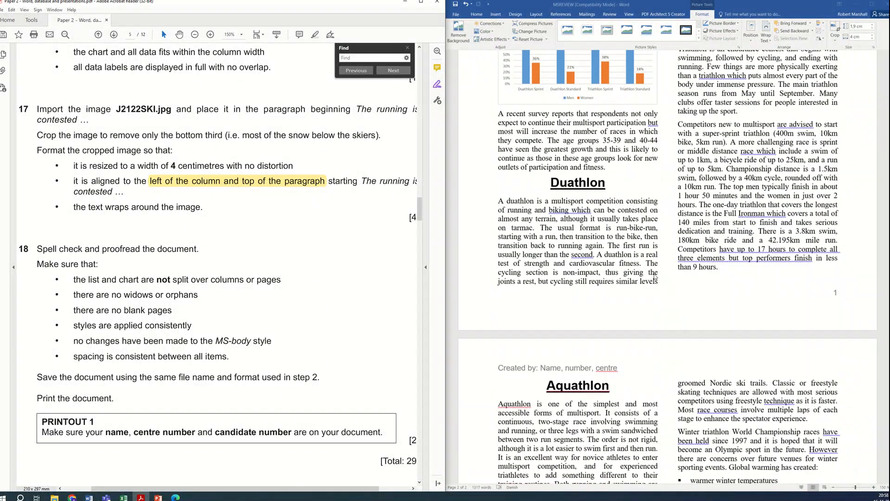
Step: Scroll through the document to check how the chart, bullet list and ski image fall across columns and pages
{"action": "scroll", "coordinate": [655, 276], "scroll_direction": "up", "scroll_amount": 4}
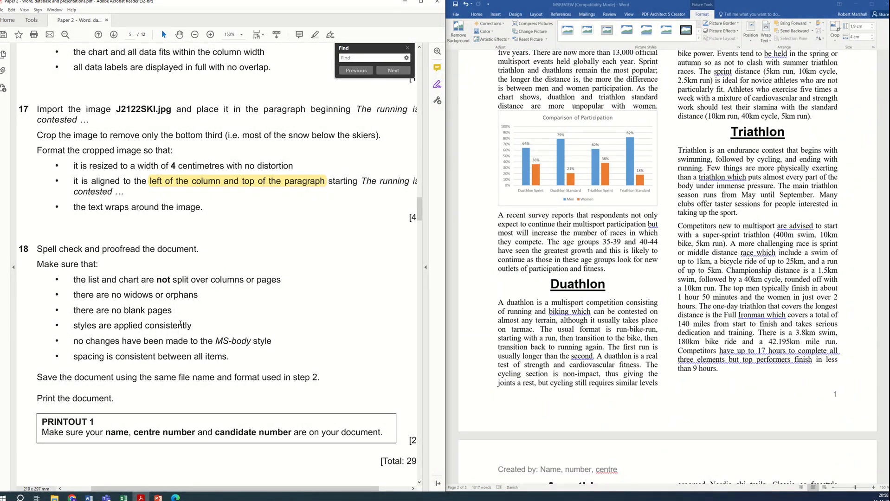
{"action": "scroll", "coordinate": [539, 325], "scroll_direction": "down", "scroll_amount": 15}
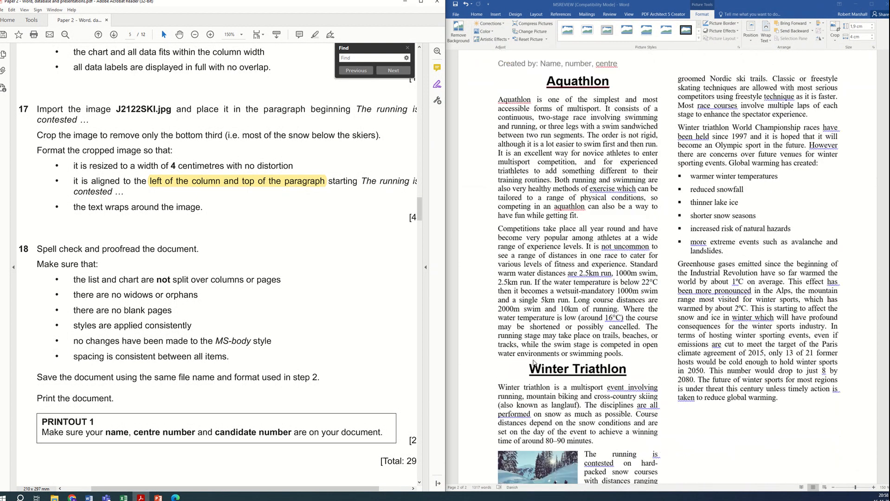
{"action": "scroll", "coordinate": [534, 364], "scroll_direction": "down", "scroll_amount": 6}
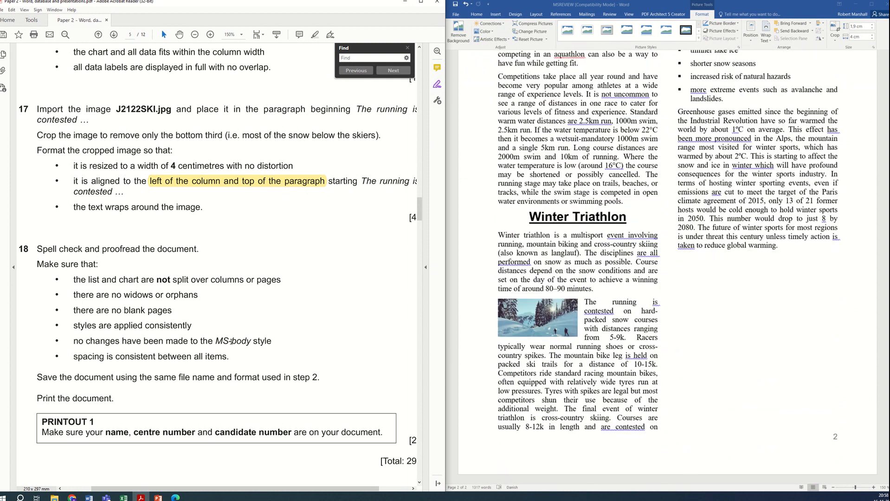
{"action": "left_click", "coordinate": [715, 237]}
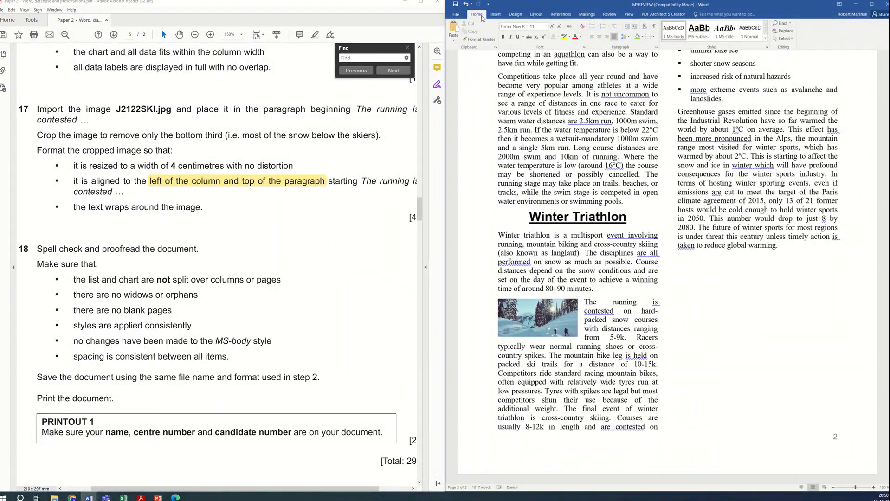
{"action": "left_click", "coordinate": [691, 62]}
{"action": "scroll", "coordinate": [666, 217], "scroll_direction": "up", "scroll_amount": 15}
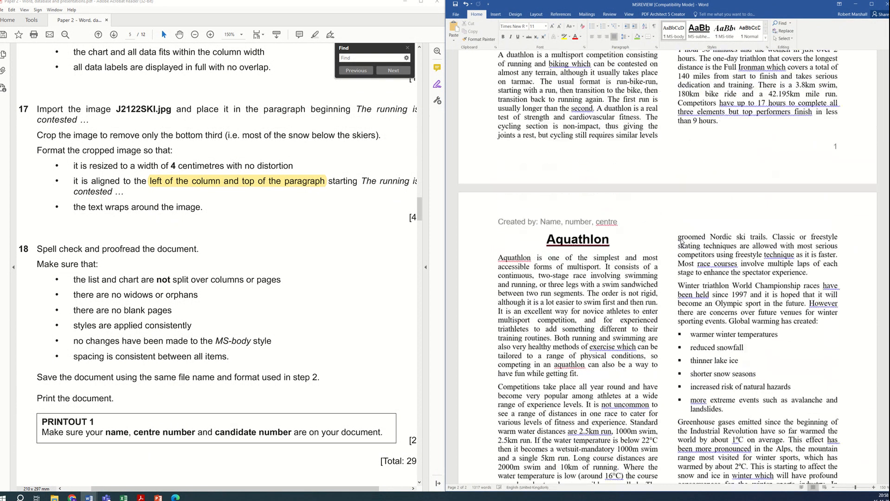
{"action": "scroll", "coordinate": [695, 294], "scroll_direction": "up", "scroll_amount": 5}
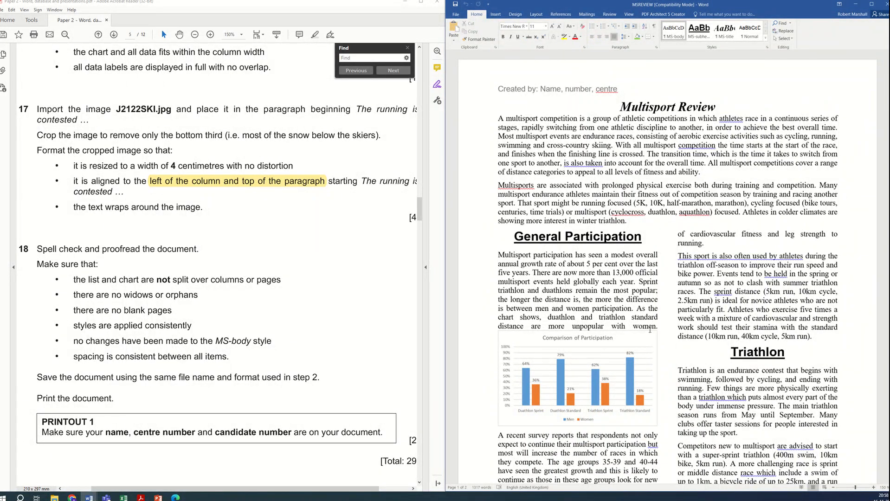
{"action": "scroll", "coordinate": [682, 331], "scroll_direction": "down", "scroll_amount": 4}
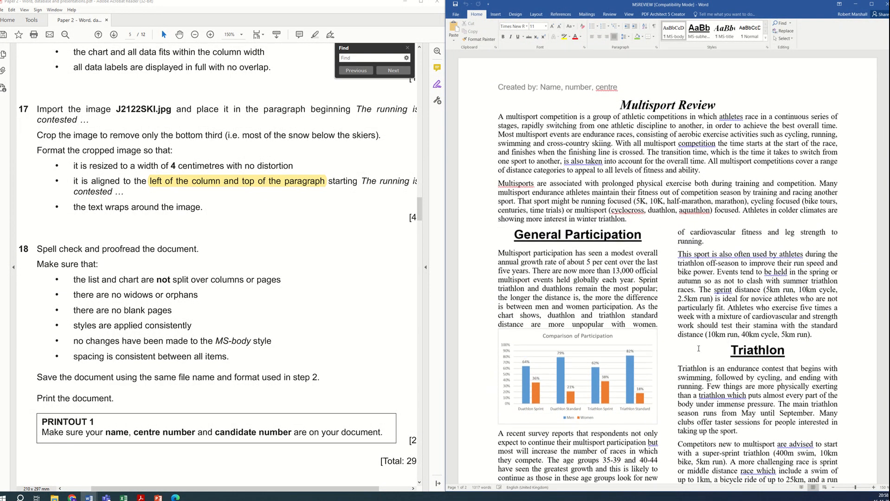
{"action": "scroll", "coordinate": [698, 348], "scroll_direction": "down", "scroll_amount": 20}
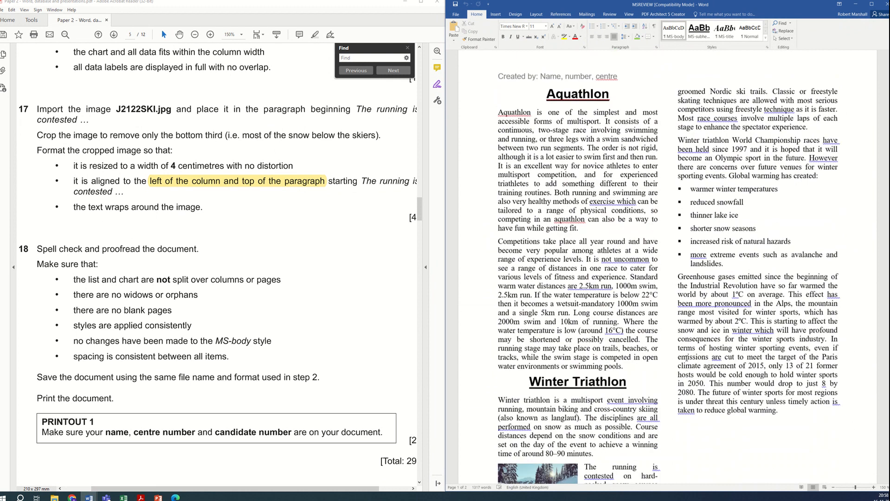
{"action": "scroll", "coordinate": [672, 367], "scroll_direction": "up", "scroll_amount": 15}
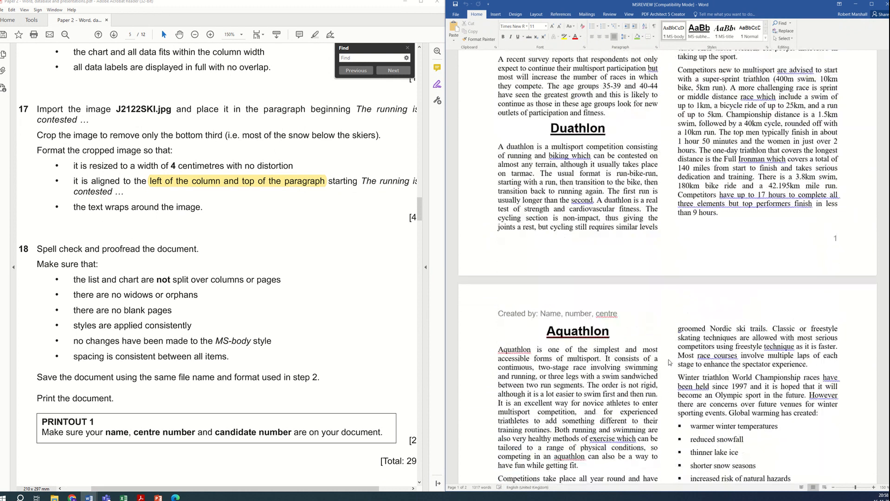
{"action": "scroll", "coordinate": [667, 359], "scroll_direction": "up", "scroll_amount": 6}
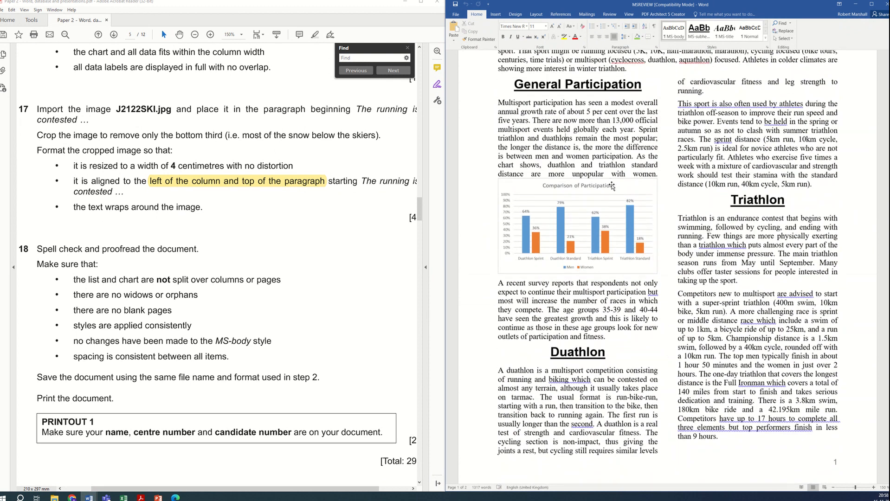
Step: Insert an empty paragraph after the text ending 'more unpopular with women.' above the chart, then save the document
{"action": "left_click", "coordinate": [658, 174]}
{"action": "key", "text": "Return"}
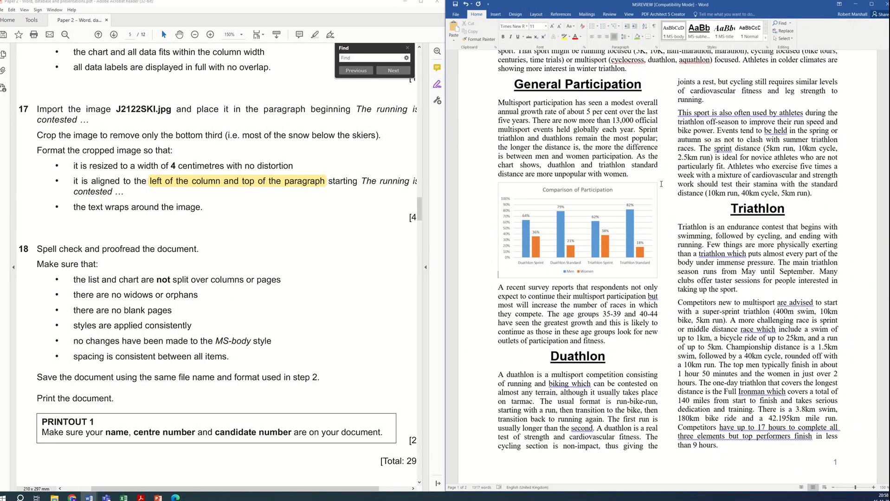
{"action": "scroll", "coordinate": [702, 248], "scroll_direction": "down", "scroll_amount": 7}
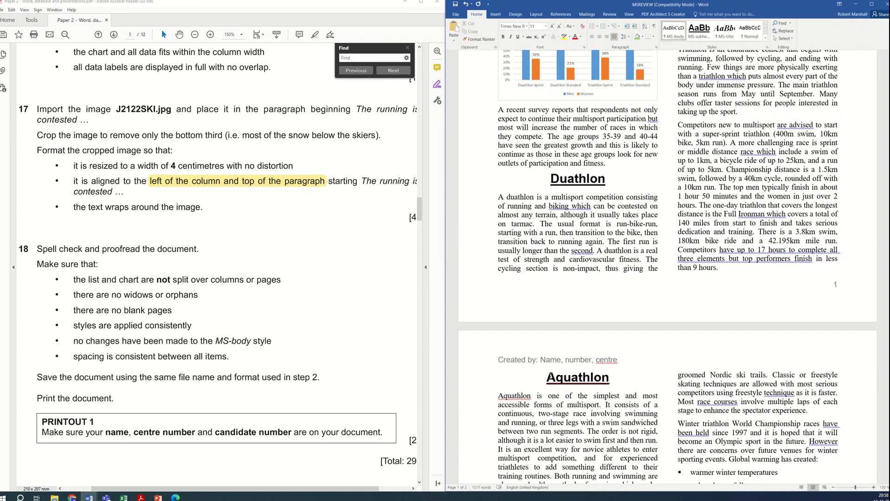
{"action": "scroll", "coordinate": [551, 377], "scroll_direction": "down", "scroll_amount": 12}
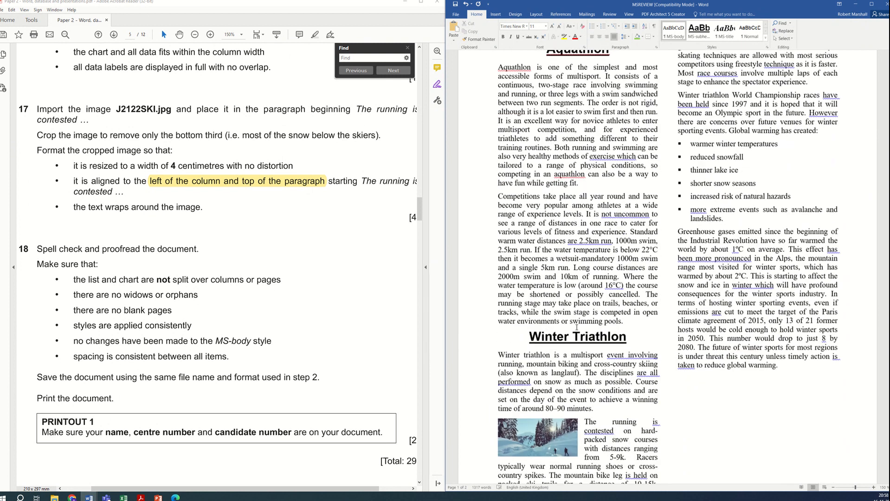
{"action": "scroll", "coordinate": [577, 327], "scroll_direction": "up", "scroll_amount": 6}
{"action": "scroll", "coordinate": [576, 327], "scroll_direction": "down", "scroll_amount": 10}
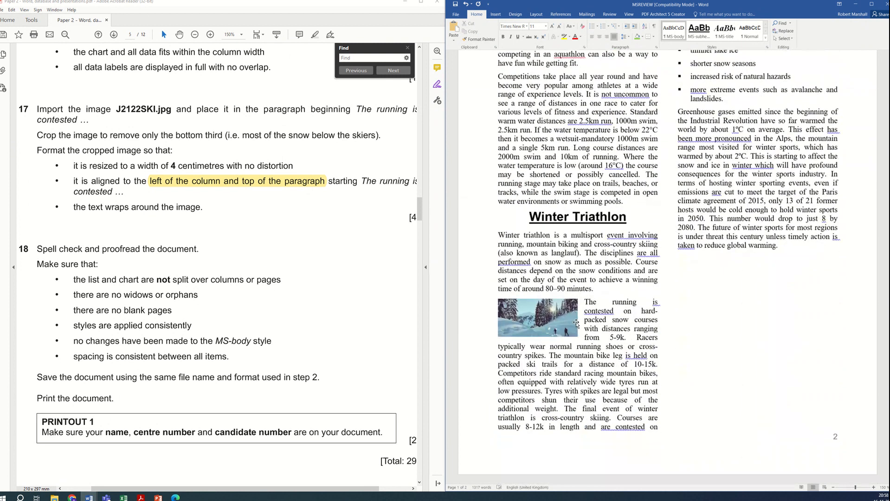
{"action": "scroll", "coordinate": [577, 324], "scroll_direction": "up", "scroll_amount": 20}
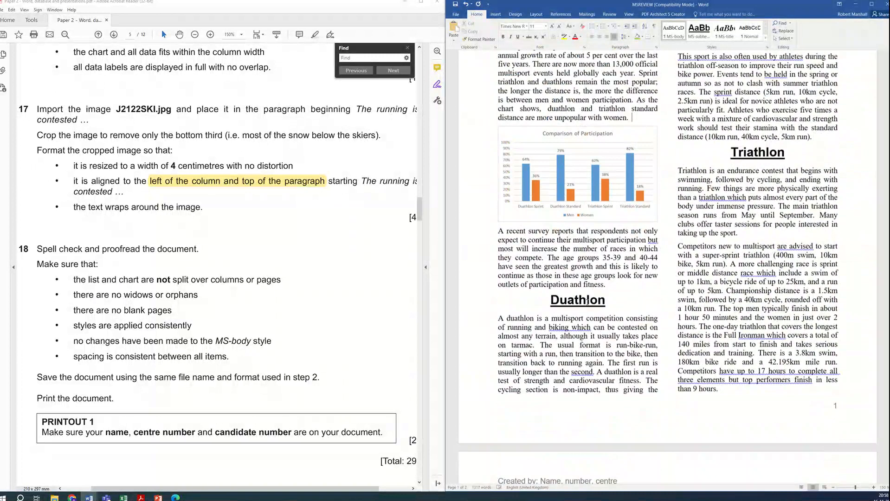
{"action": "scroll", "coordinate": [588, 302], "scroll_direction": "up", "scroll_amount": 2}
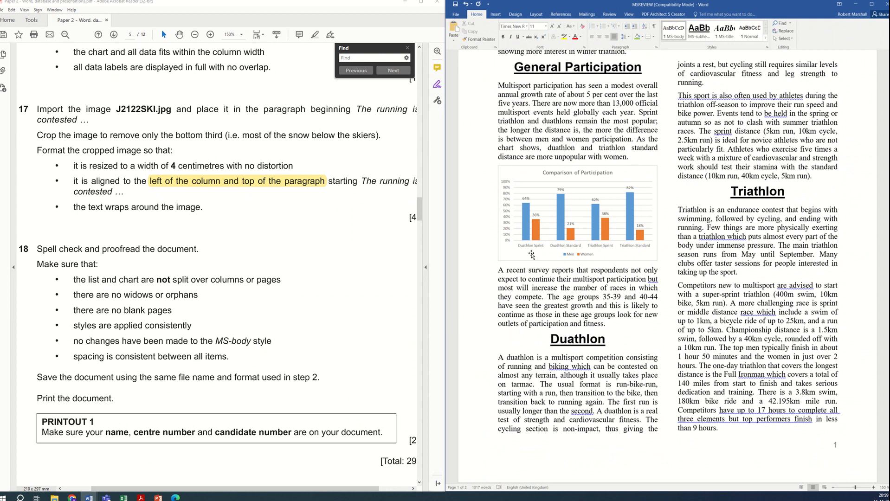
{"action": "left_click", "coordinate": [454, 7]}
Step: Review the printing instructions in the question paper and page through both pages of the document's print preview
{"action": "scroll", "coordinate": [246, 319], "scroll_direction": "down", "scroll_amount": 6}
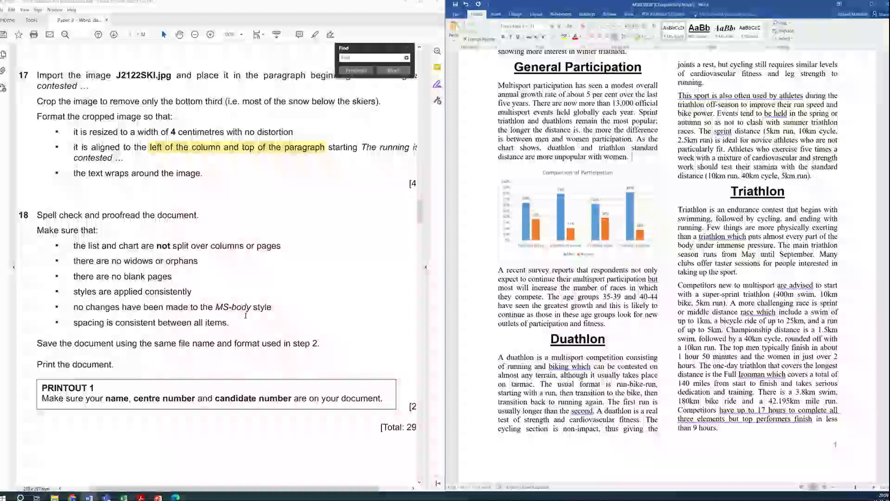
{"action": "scroll", "coordinate": [246, 317], "scroll_direction": "down", "scroll_amount": 1}
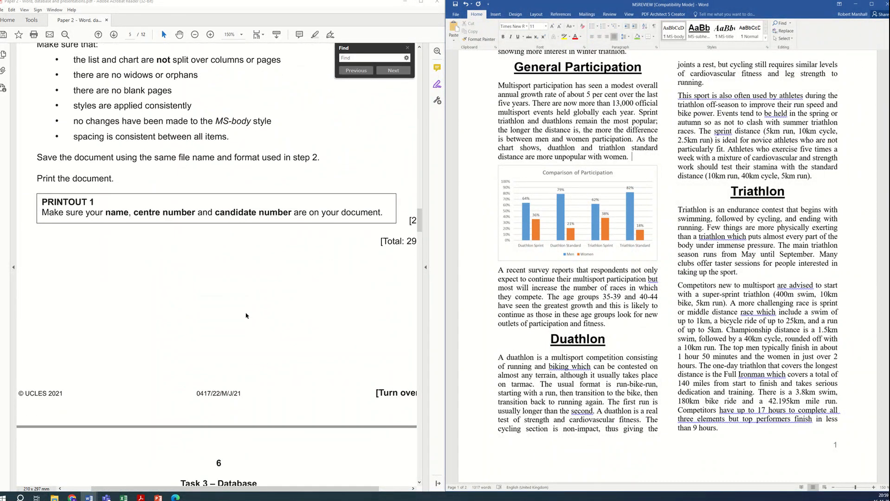
{"action": "scroll", "coordinate": [239, 284], "scroll_direction": "down", "scroll_amount": 2}
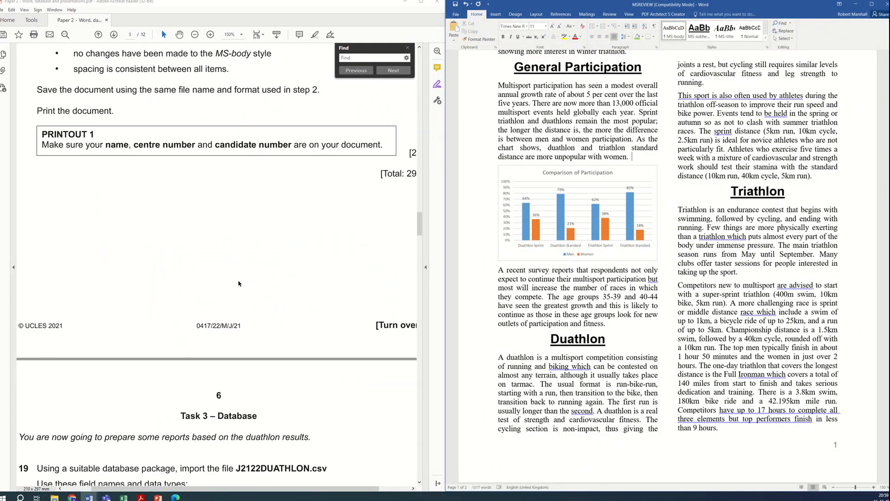
{"action": "scroll", "coordinate": [238, 288], "scroll_direction": "up", "scroll_amount": 5}
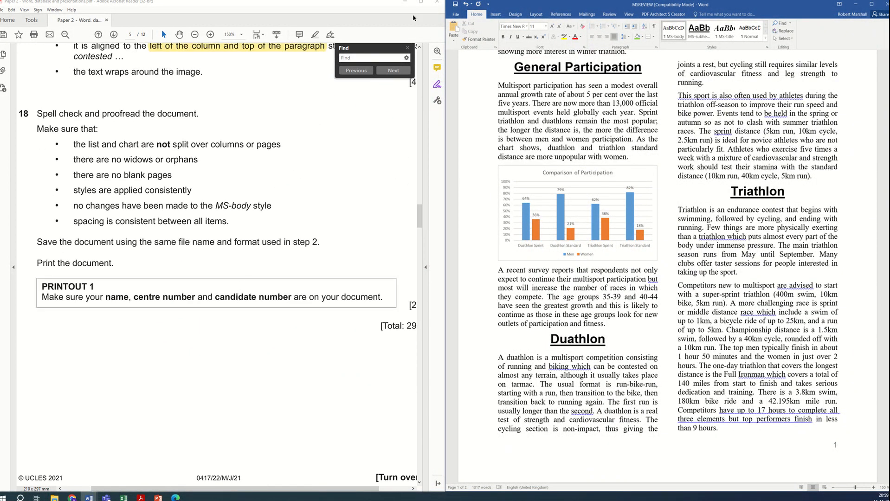
{"action": "left_click", "coordinate": [455, 15]}
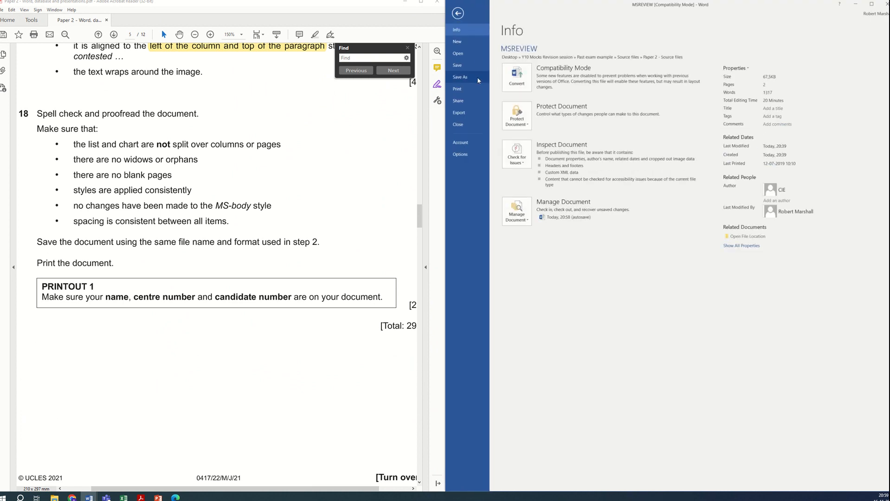
{"action": "left_click", "coordinate": [461, 91]}
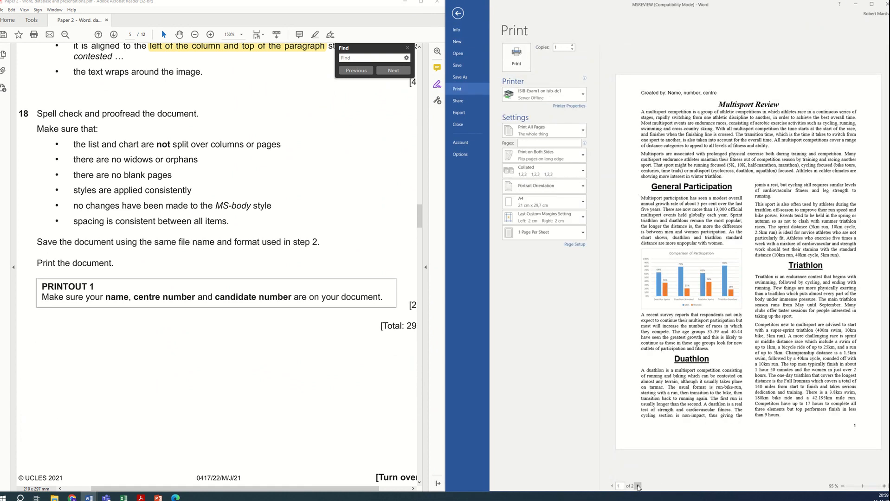
{"action": "left_click", "coordinate": [638, 486]}
{"action": "left_click", "coordinate": [612, 486]}
{"action": "left_click", "coordinate": [458, 13]}
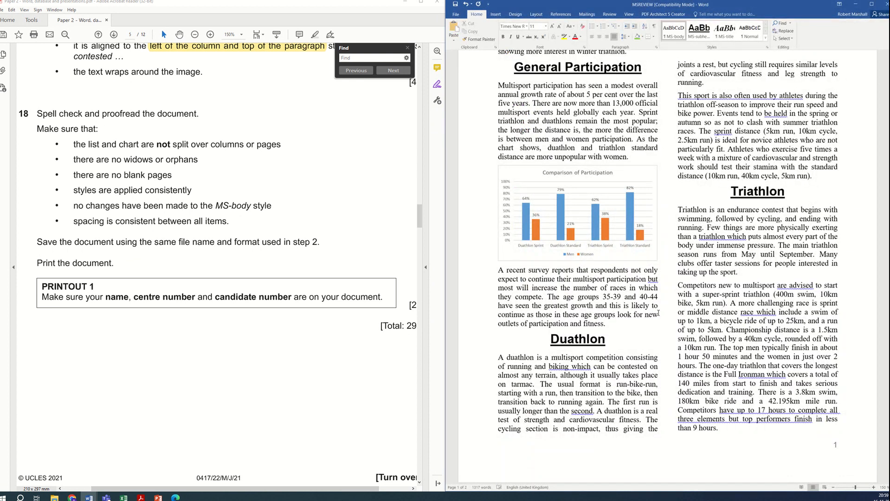